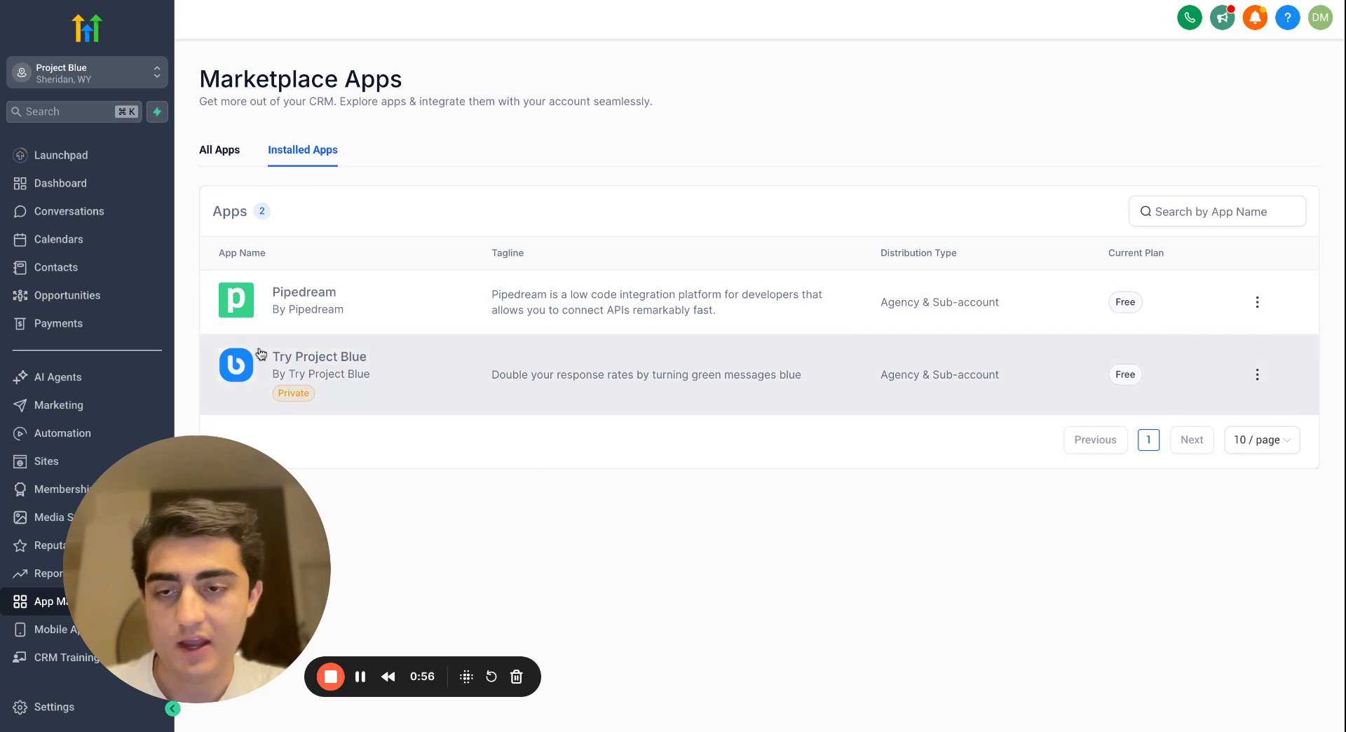
pyautogui.moveTo(262, 356); pyautogui.dragTo(1246, 410)
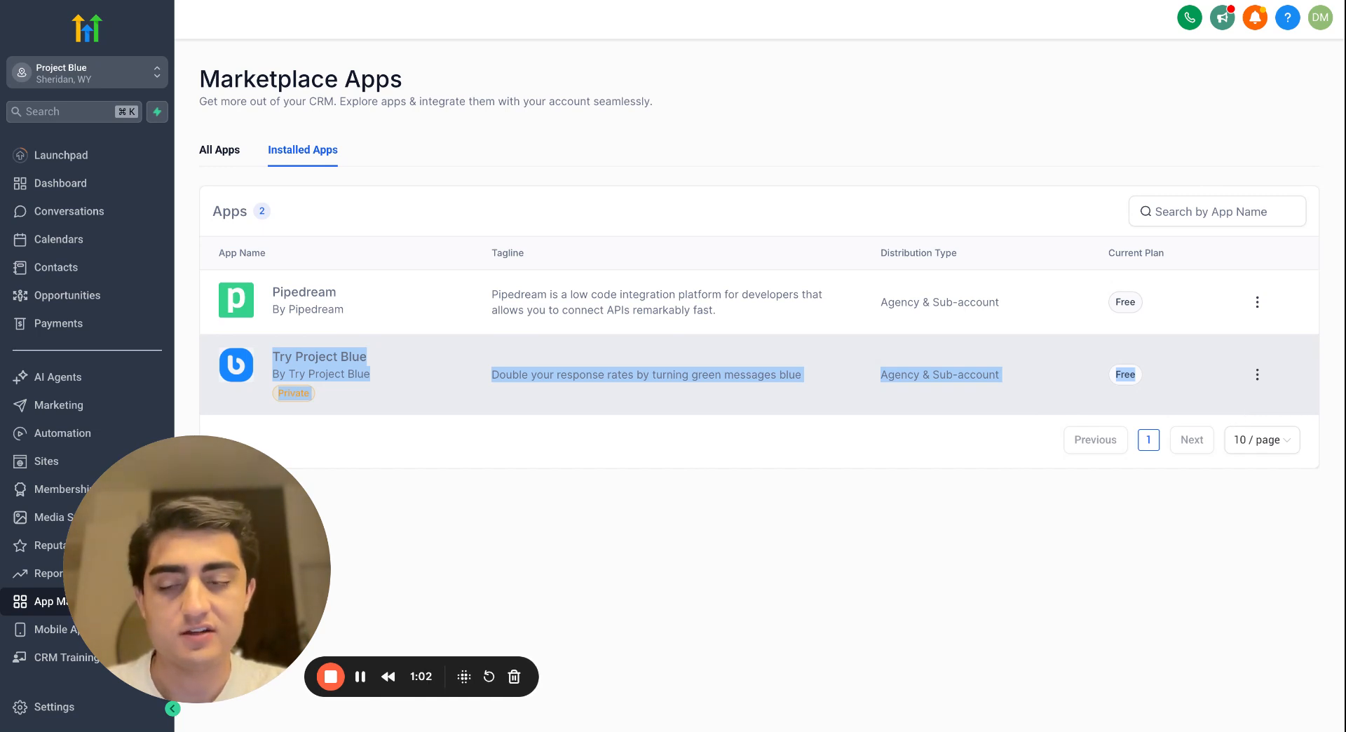
pyautogui.click(831, 459)
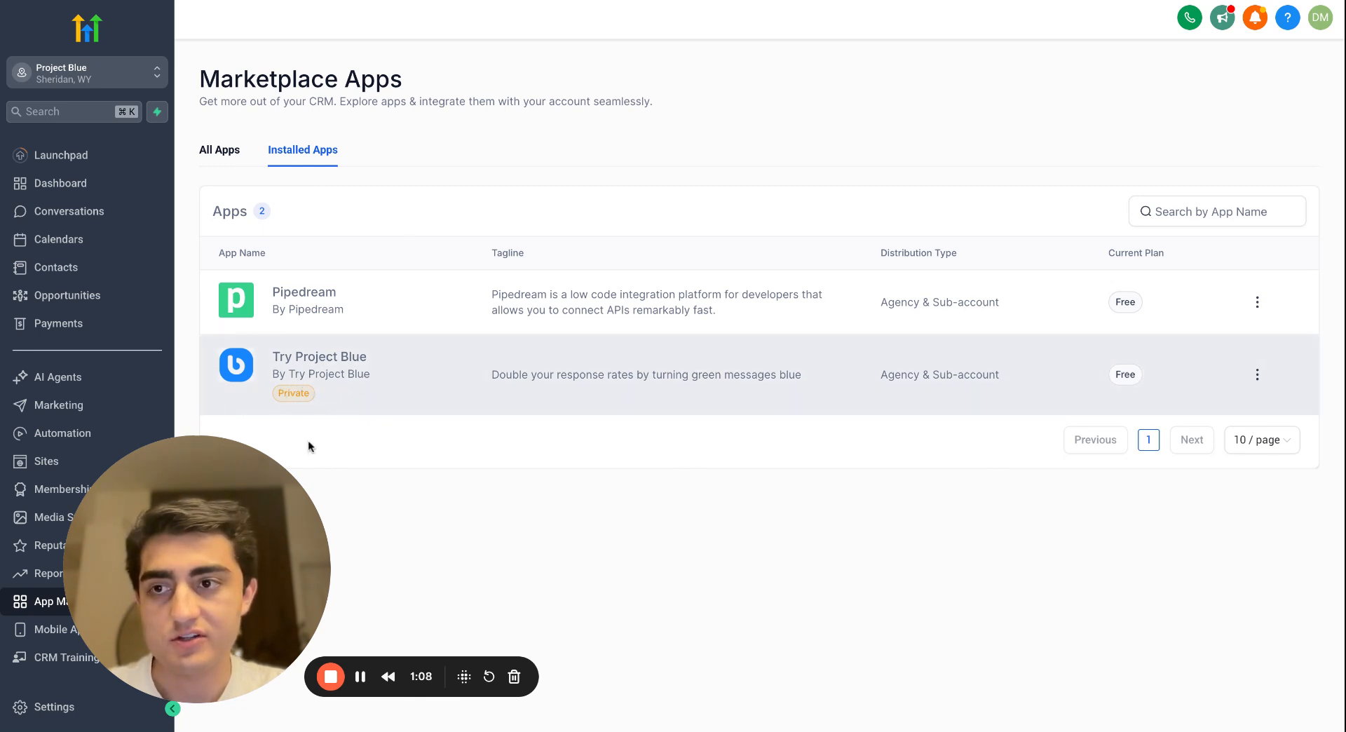
pyautogui.moveTo(130, 537); pyautogui.dragTo(204, 544)
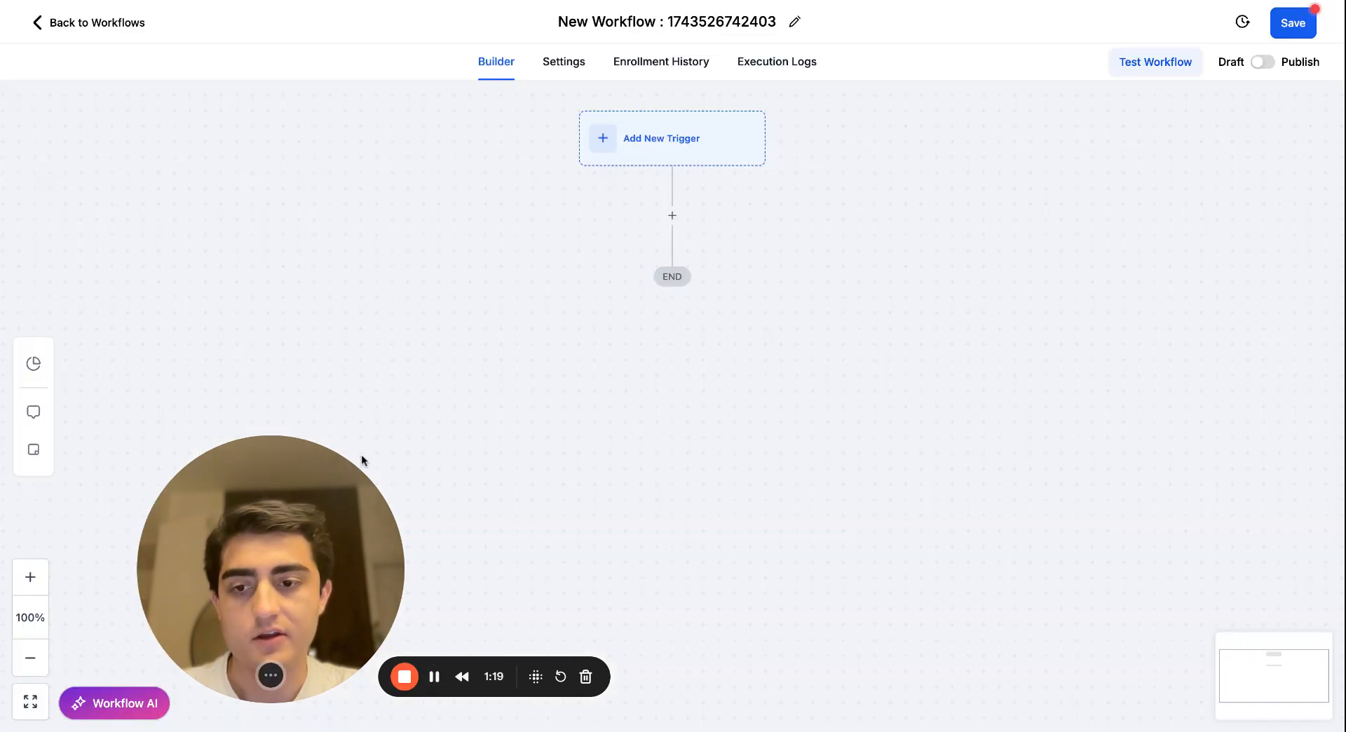
pyautogui.moveTo(352, 477); pyautogui.dragTo(369, 406)
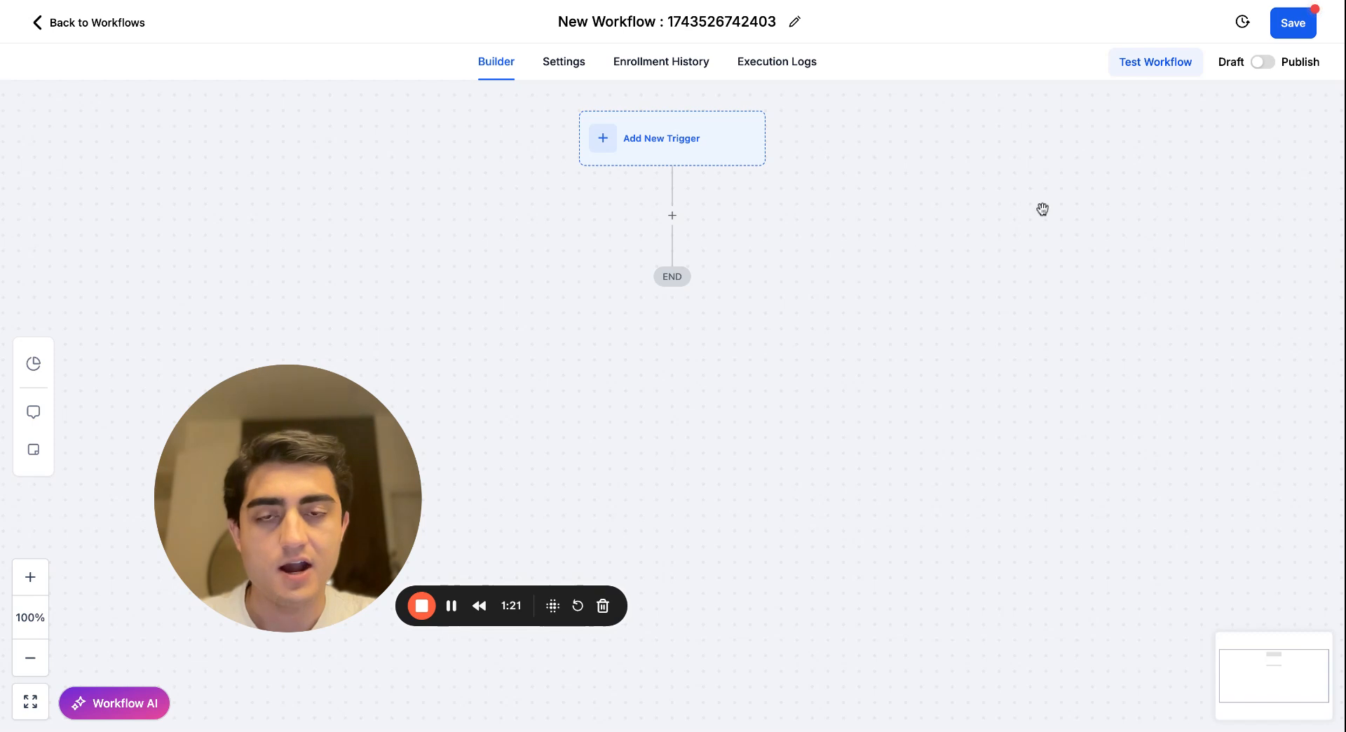
# Search the workflow actions for "imes" and add a Send IMessage (Assigned User) action below the trigger.
pyautogui.click(673, 216)
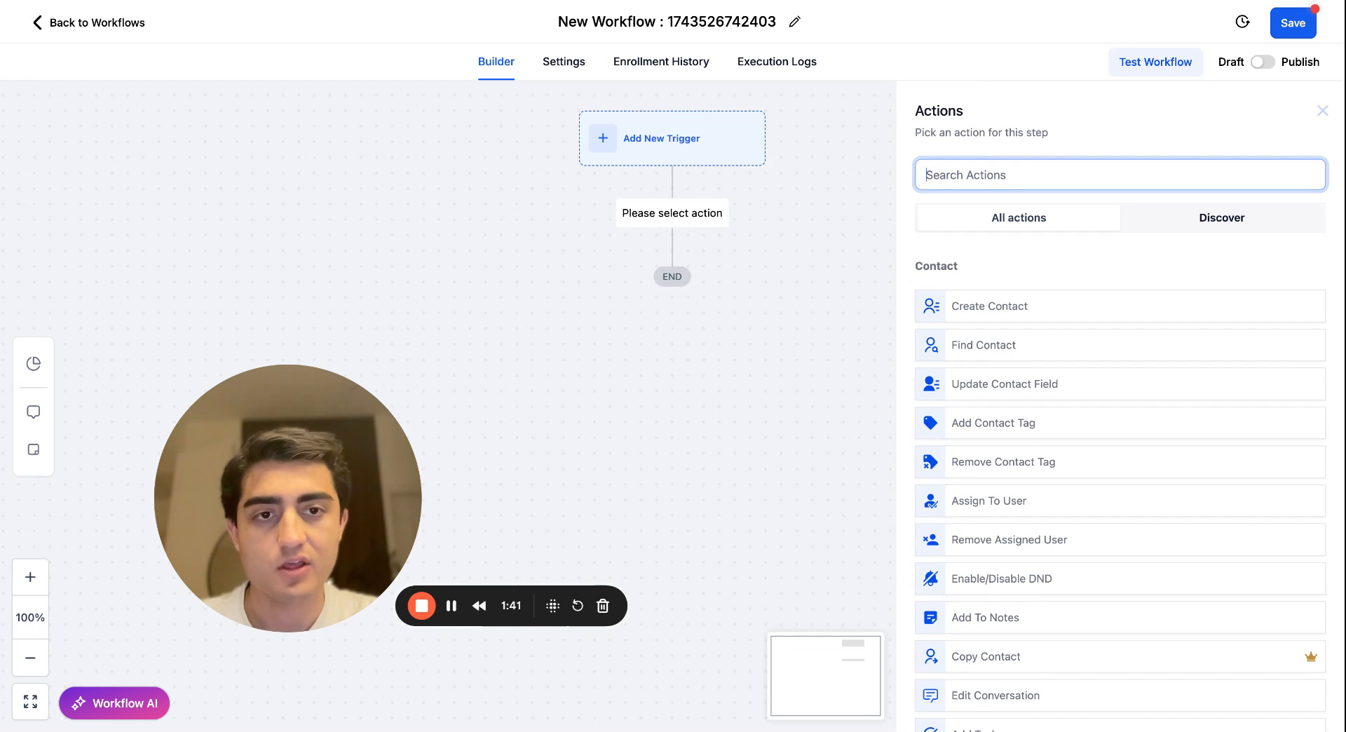
pyautogui.write('imes')
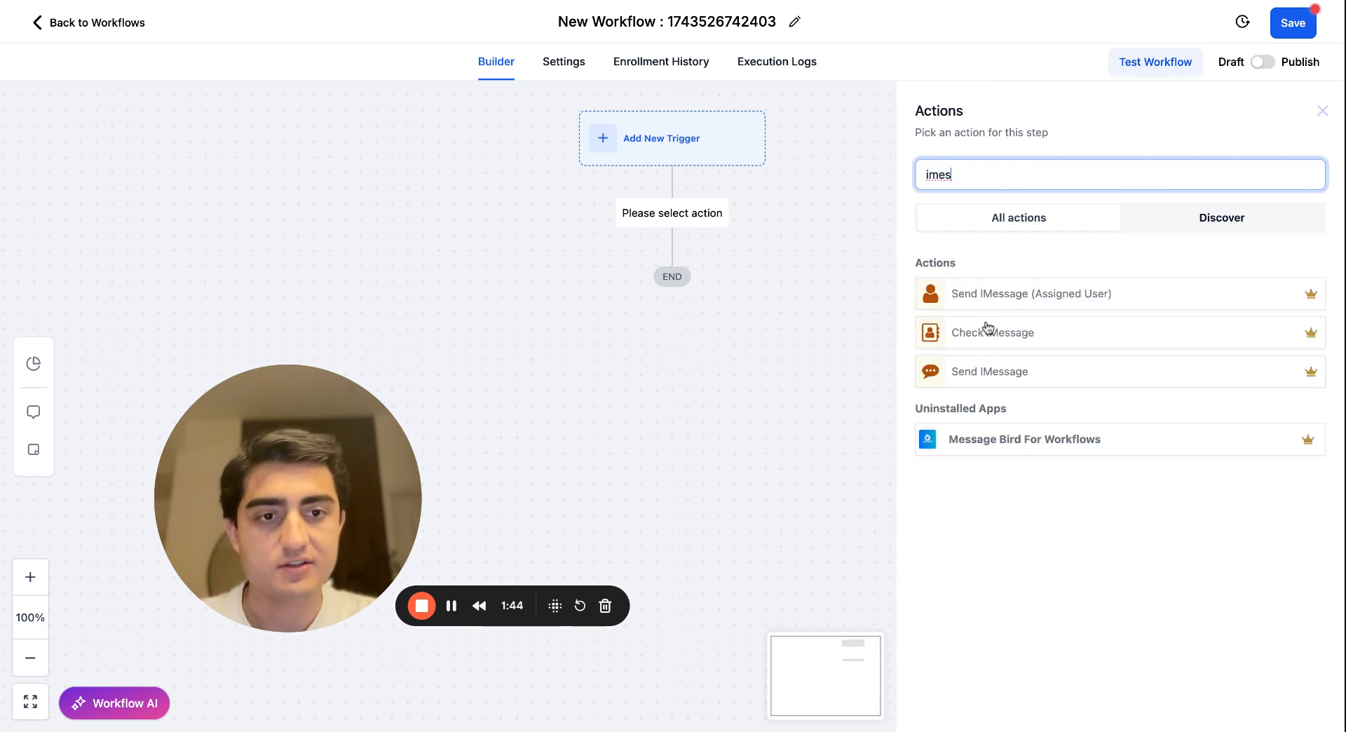
pyautogui.click(965, 276)
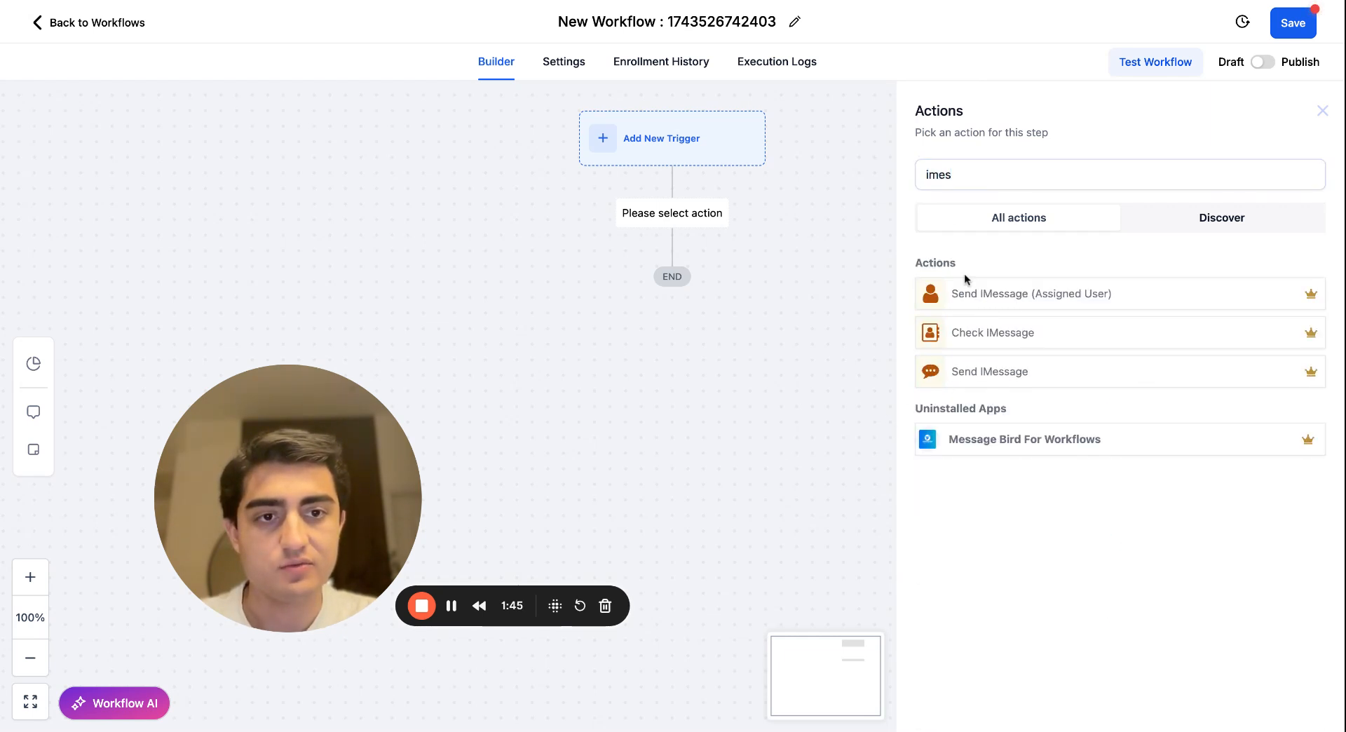
pyautogui.click(1004, 295)
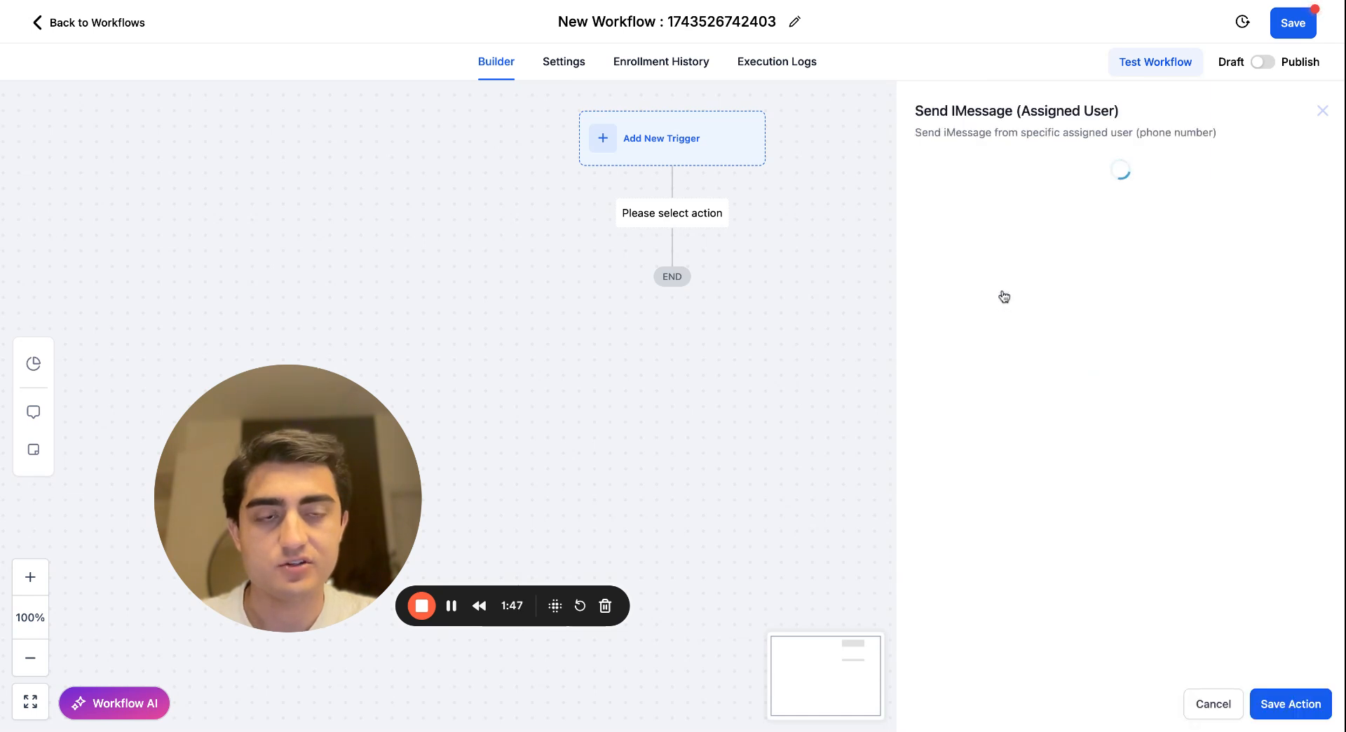
# Set the iMessage action's TO_NUMBER to {{contact.phone_raw}}.
pyautogui.click(930, 277)
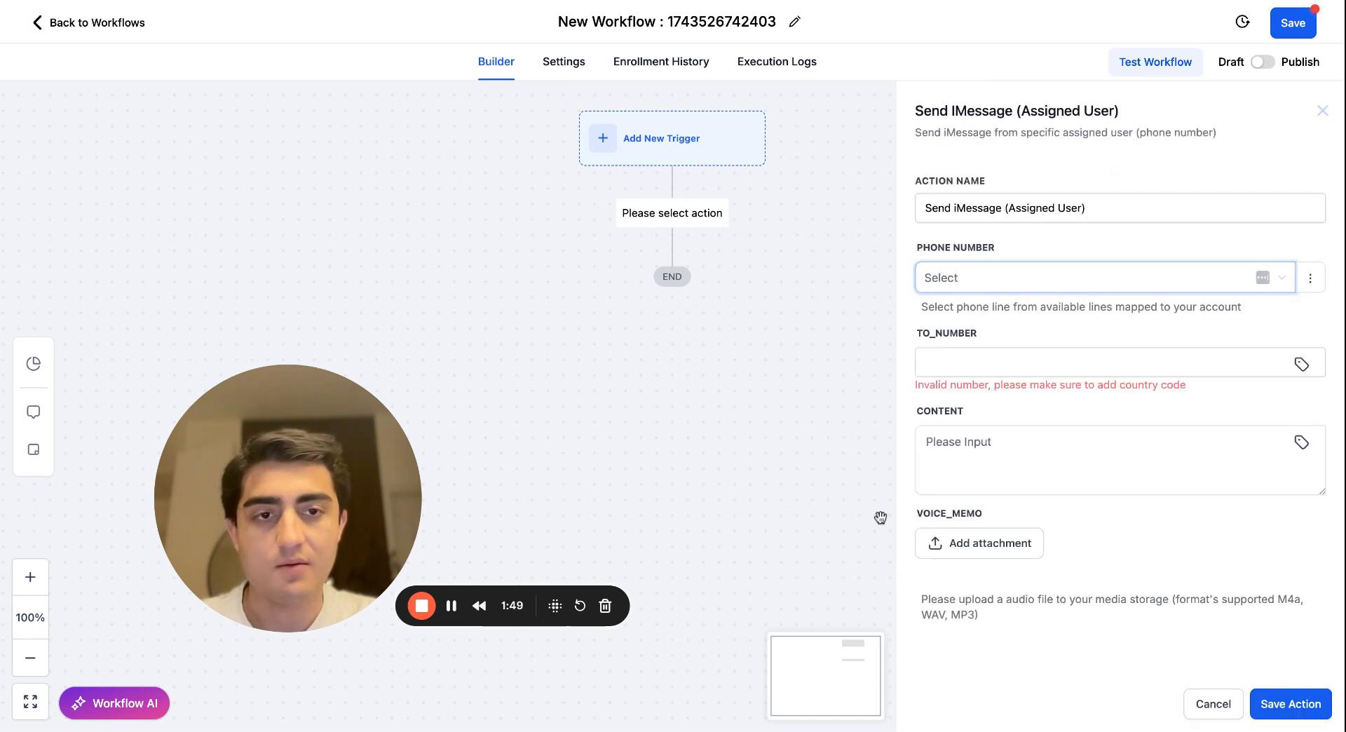
pyautogui.click(960, 369)
pyautogui.write('{{contact.phone_raw}}')
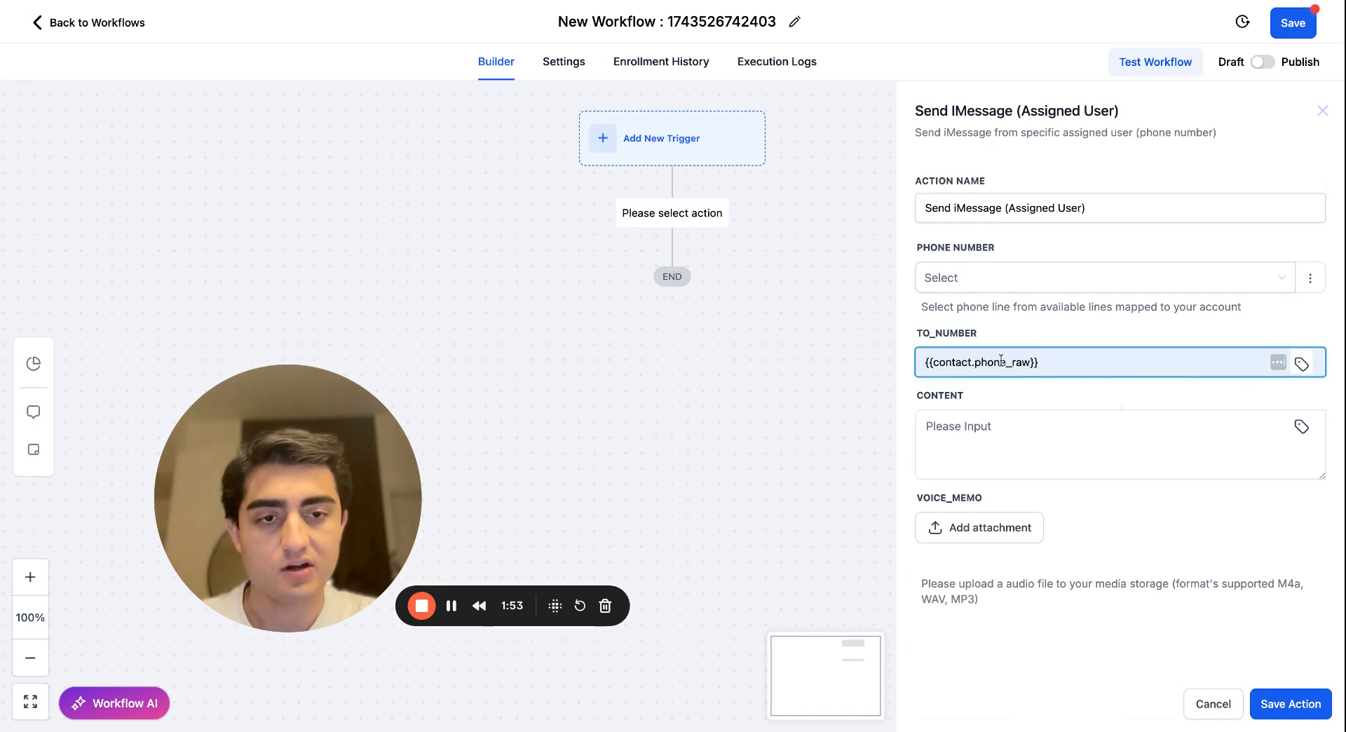
pyautogui.doubleClick(1004, 361)
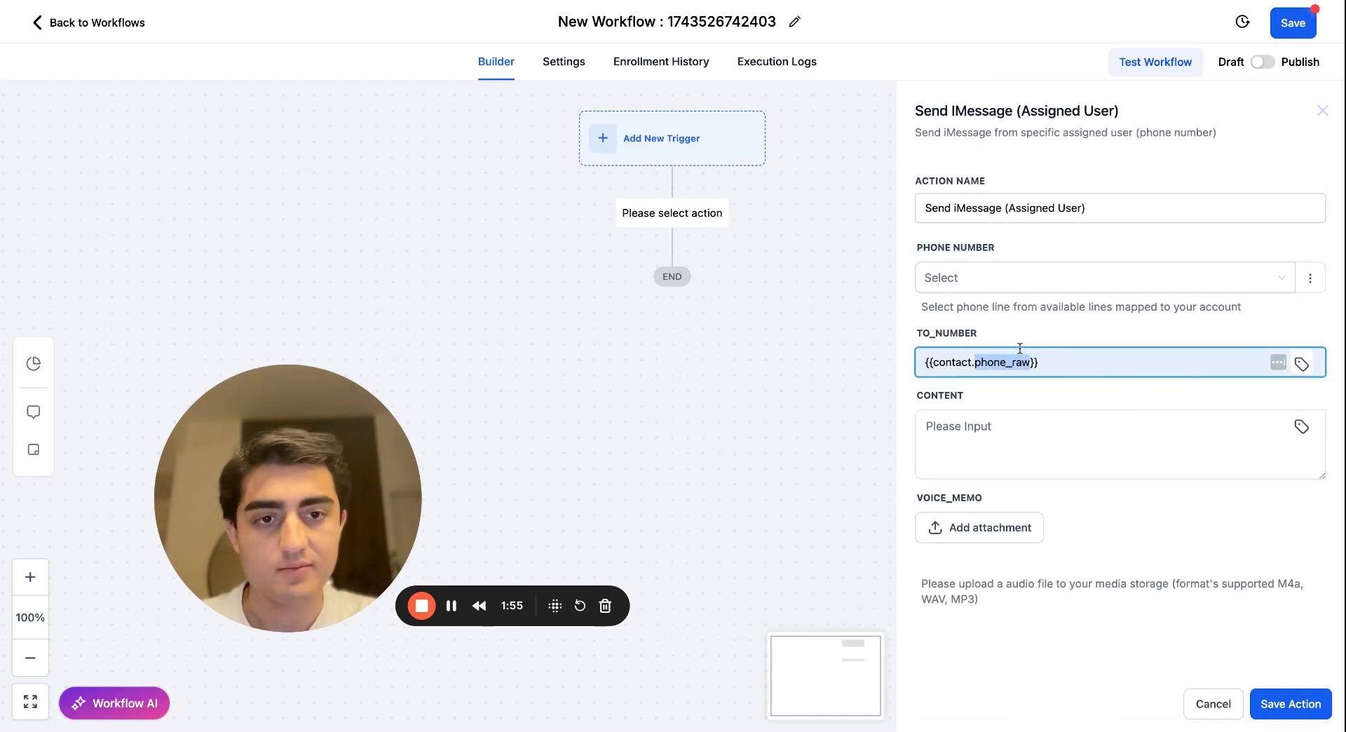
pyautogui.click(986, 425)
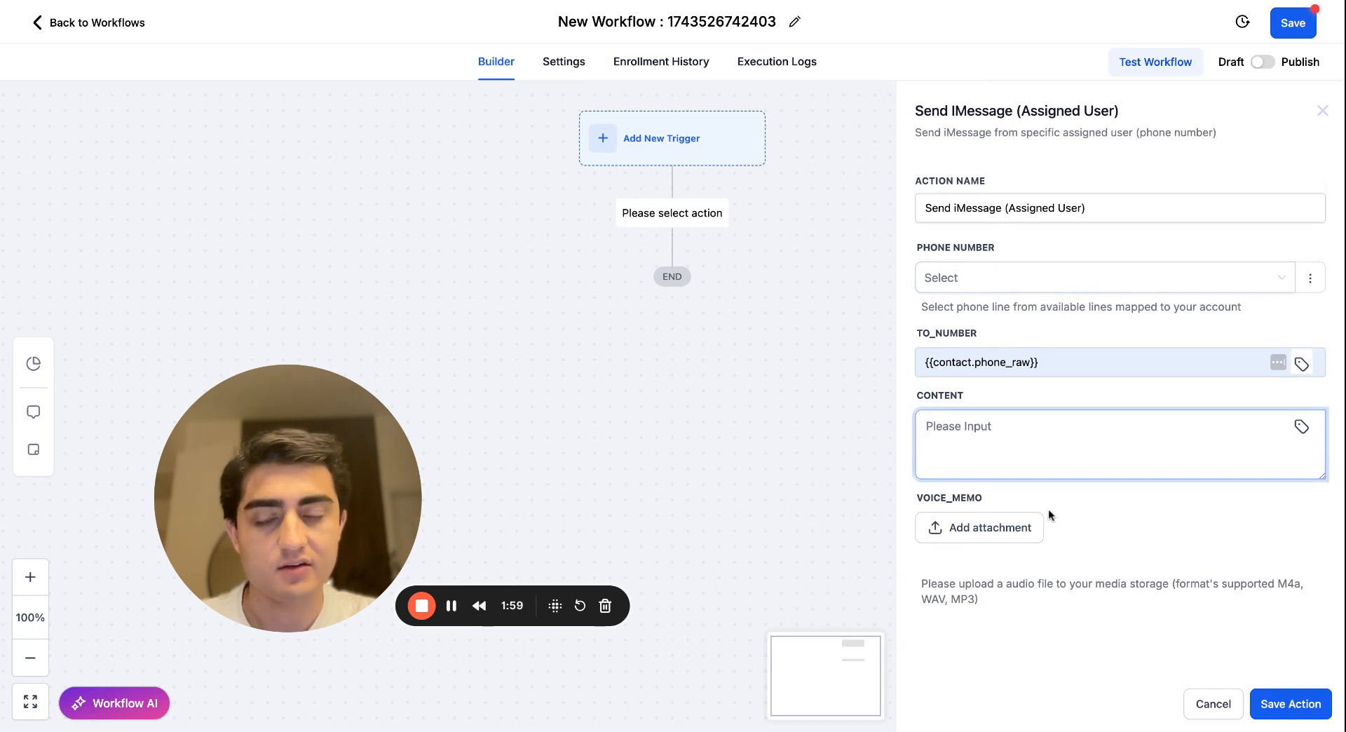
# Choose the first available phone line as the iMessage action's sending number.
pyautogui.click(990, 279)
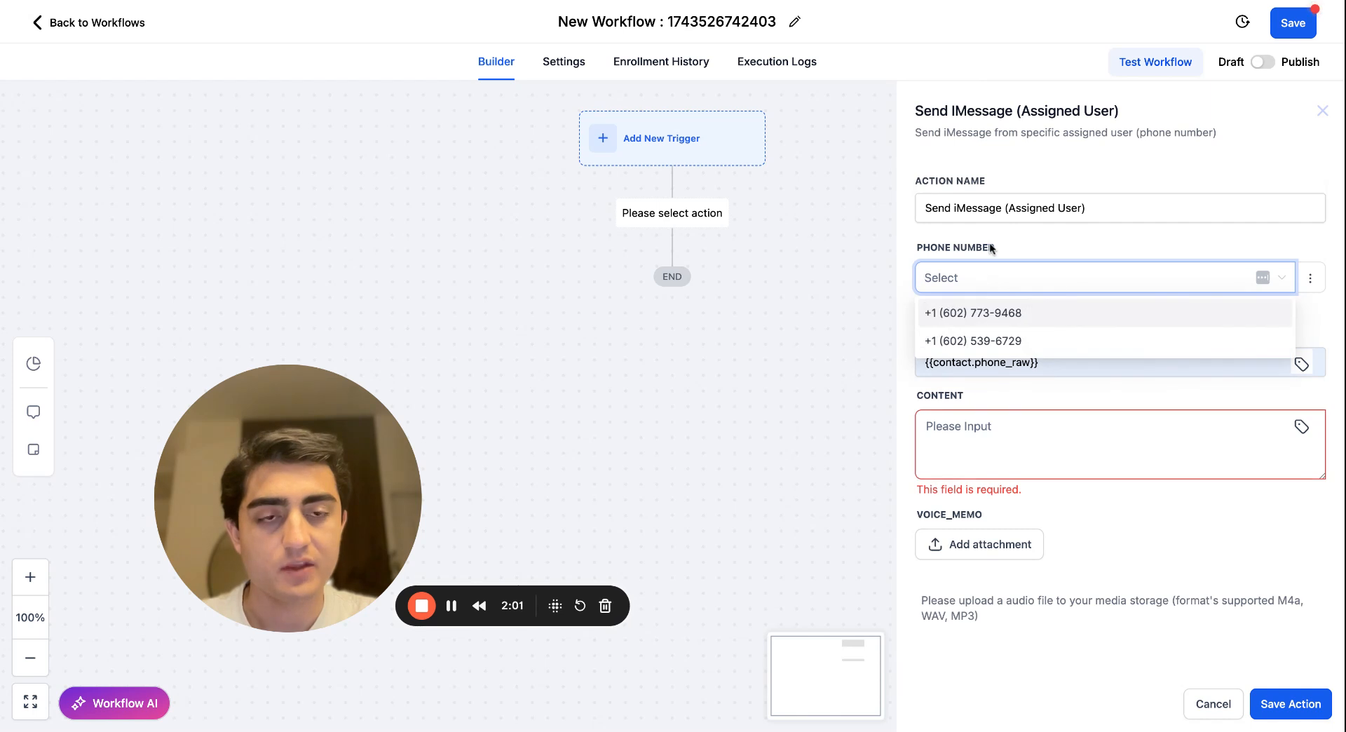
pyautogui.click(979, 281)
pyautogui.click(1010, 284)
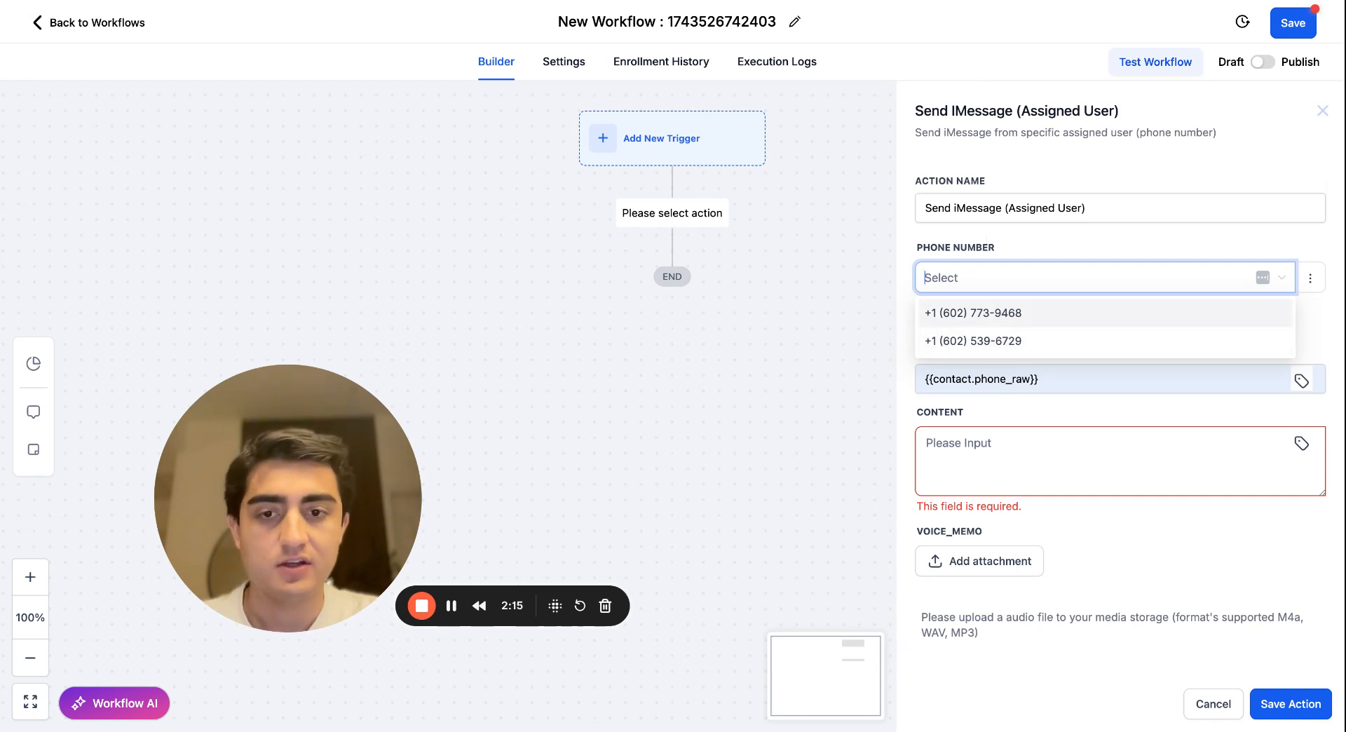
pyautogui.click(1021, 323)
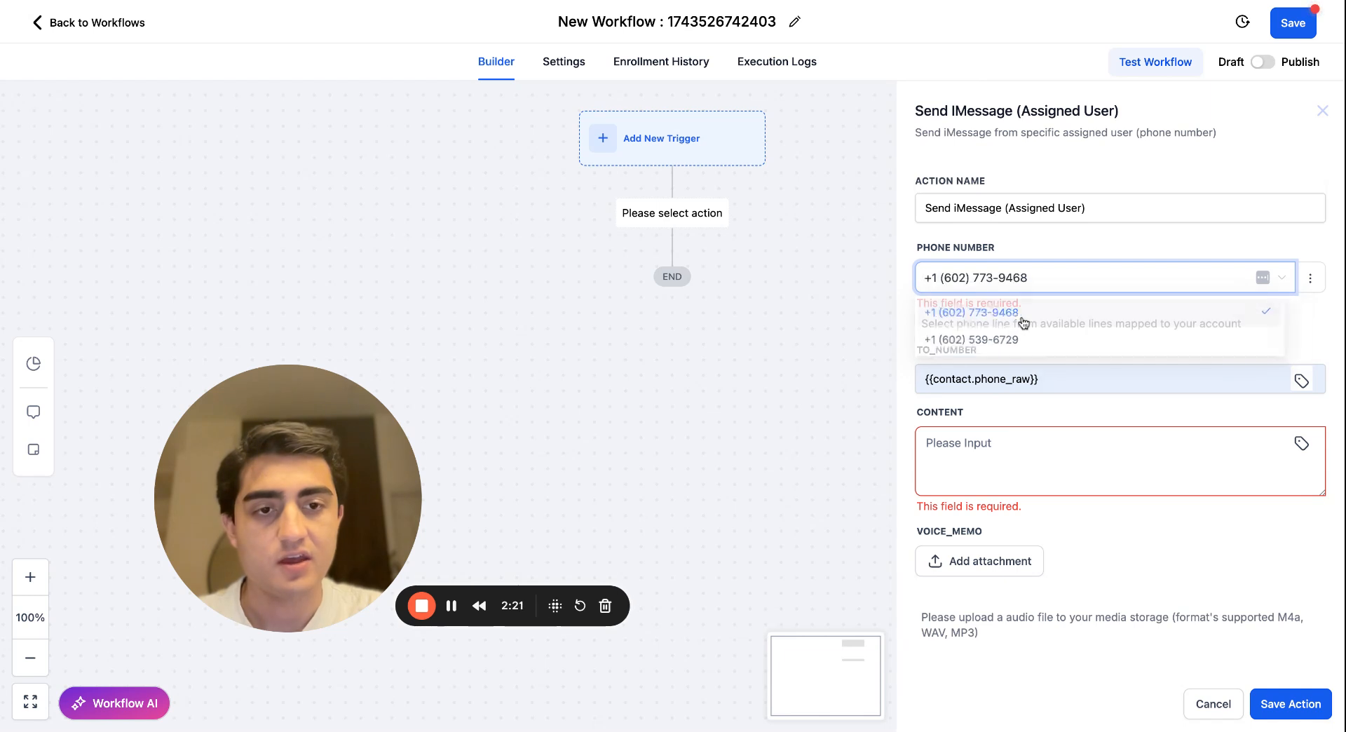
# Enter a short greeting that introduces the sender by first name as the message content, and save the iMessage action.
pyautogui.click(1018, 460)
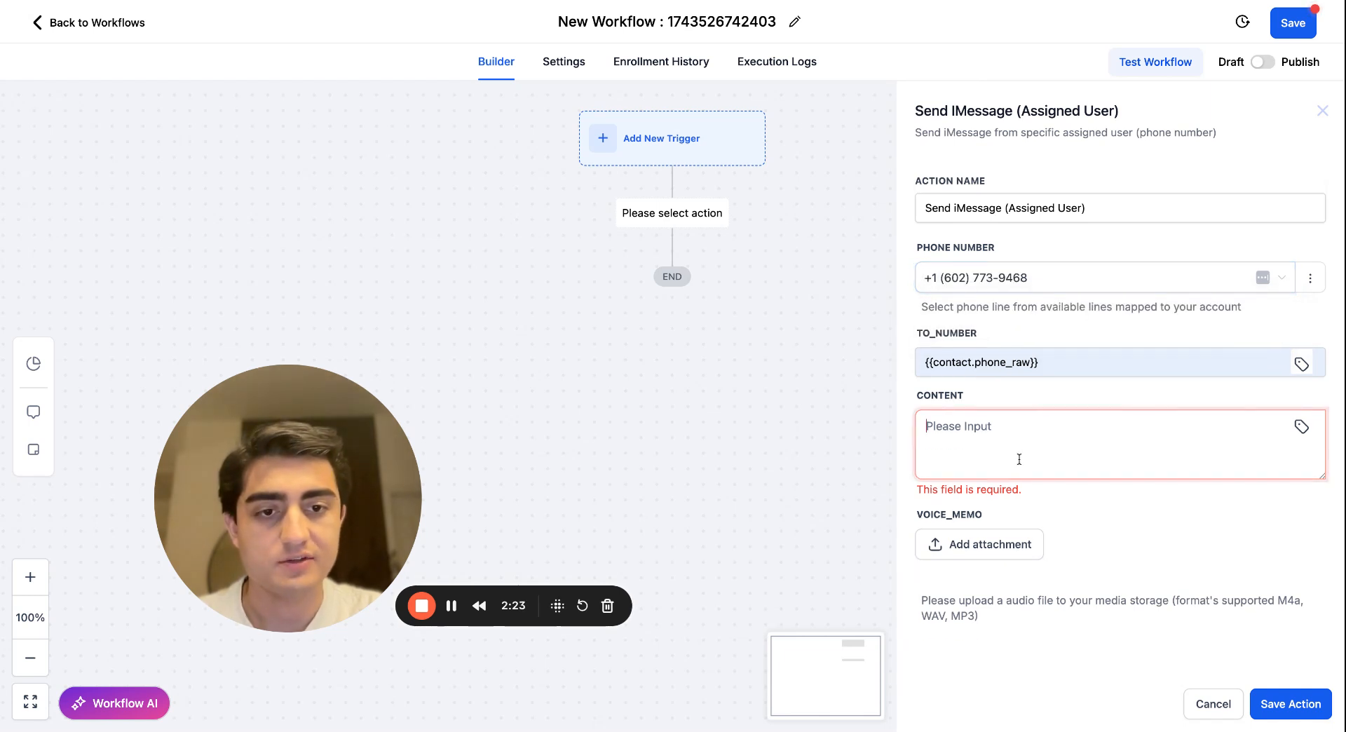
pyautogui.write('hey this')
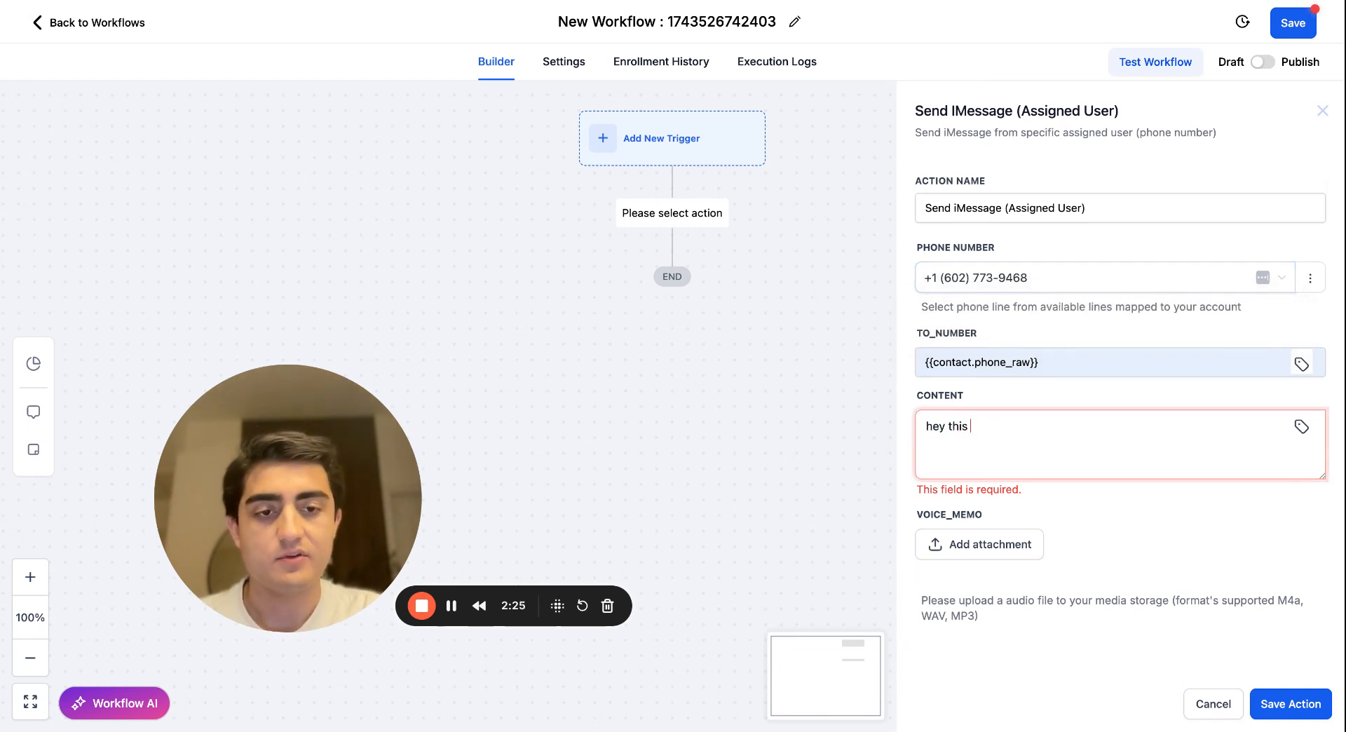
pyautogui.write(' is John')
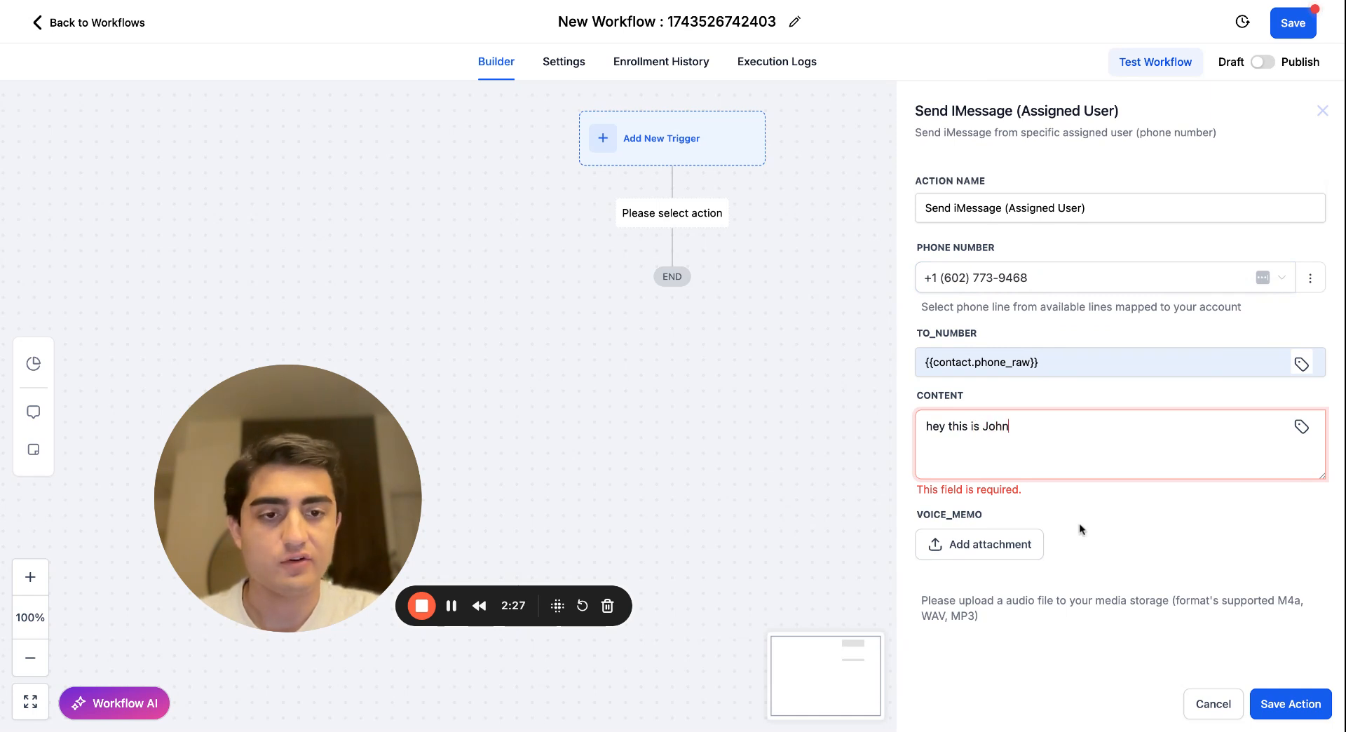
pyautogui.click(1282, 707)
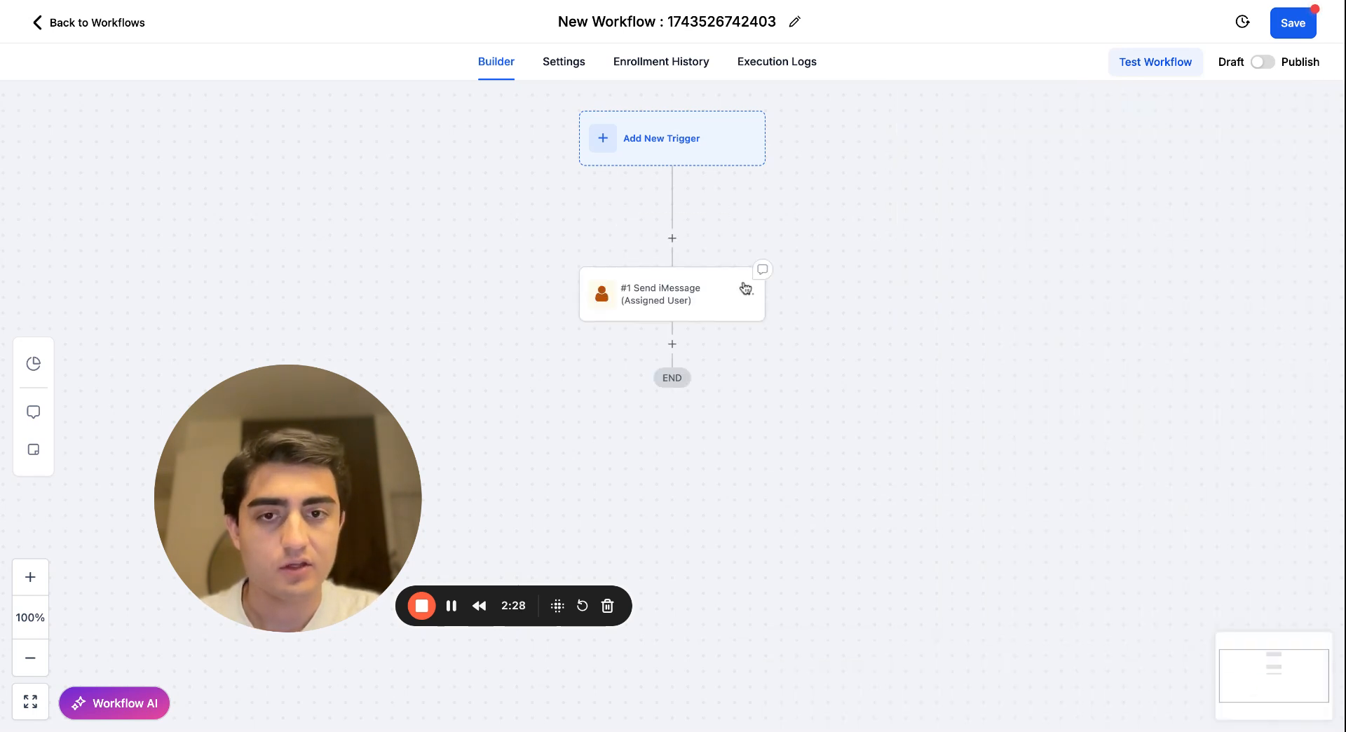
pyautogui.click(673, 240)
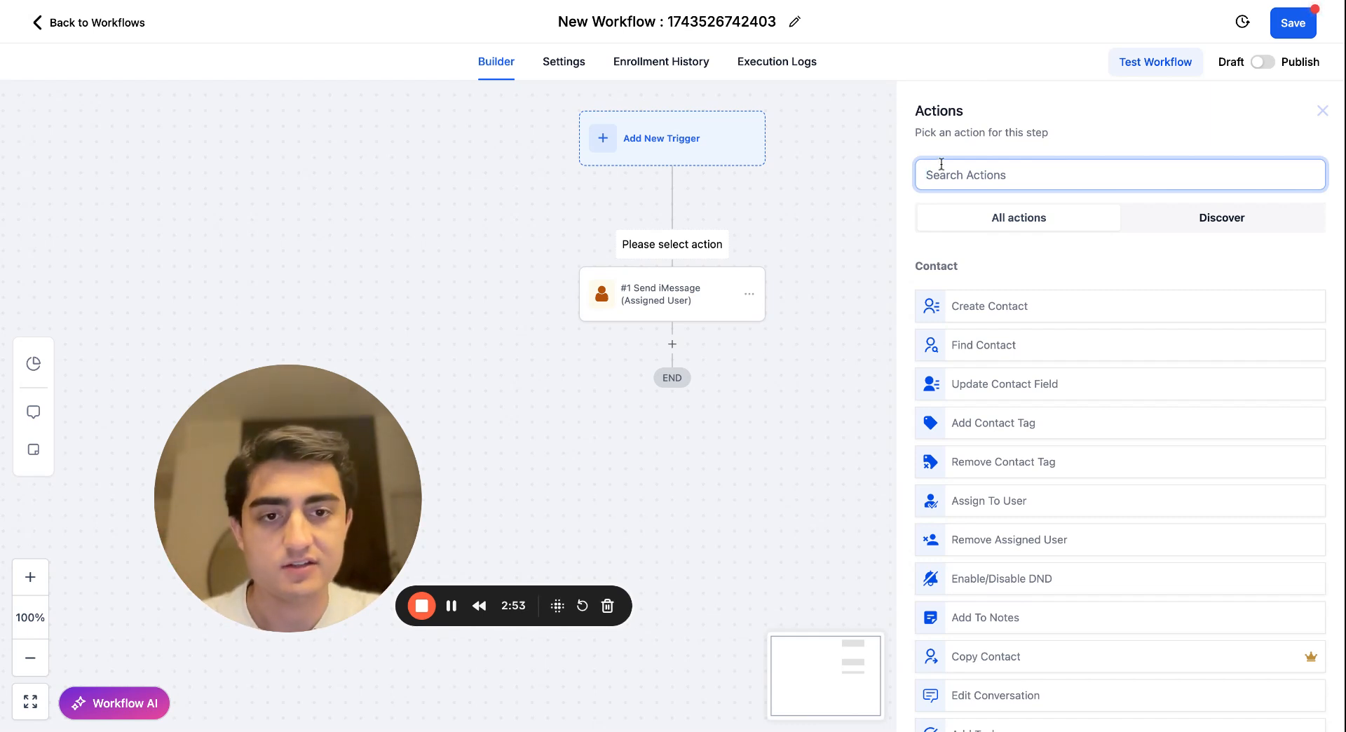
pyautogui.scroll(-20, 982, 256)
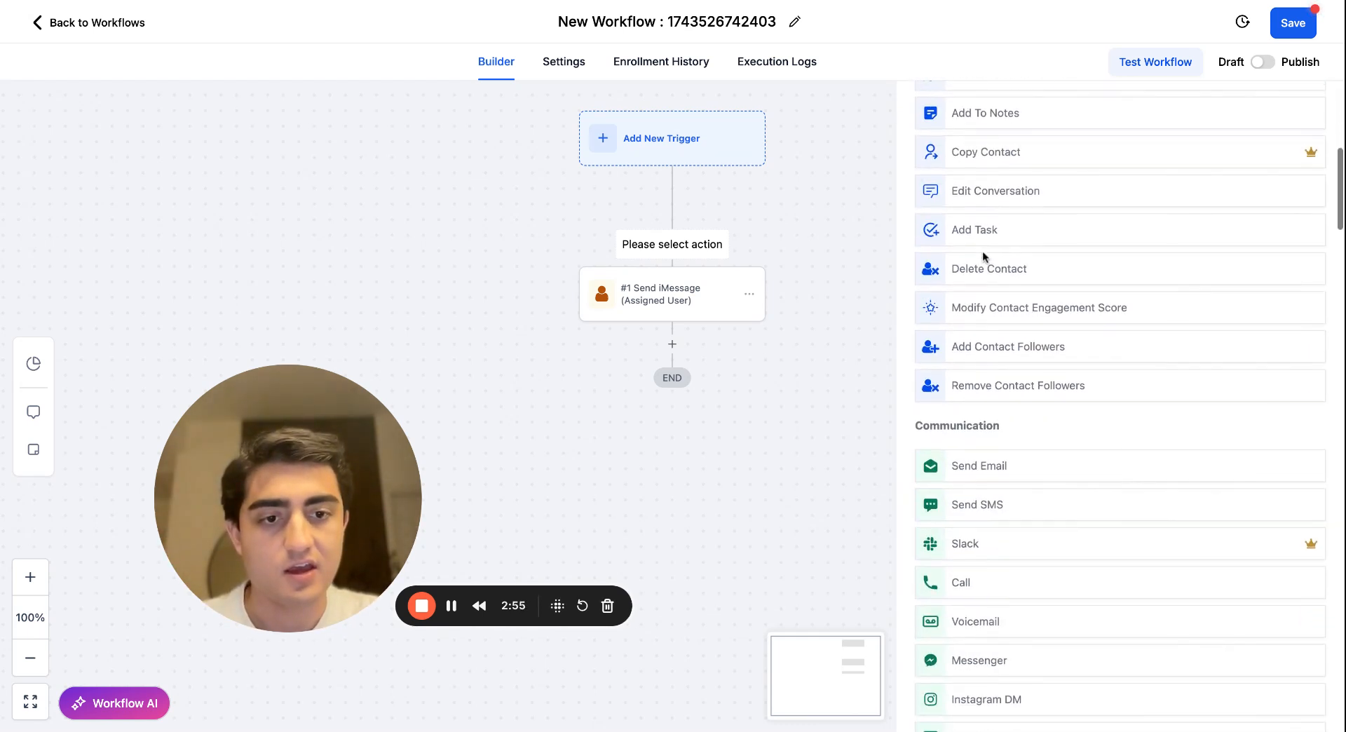
pyautogui.scroll(-4, 982, 253)
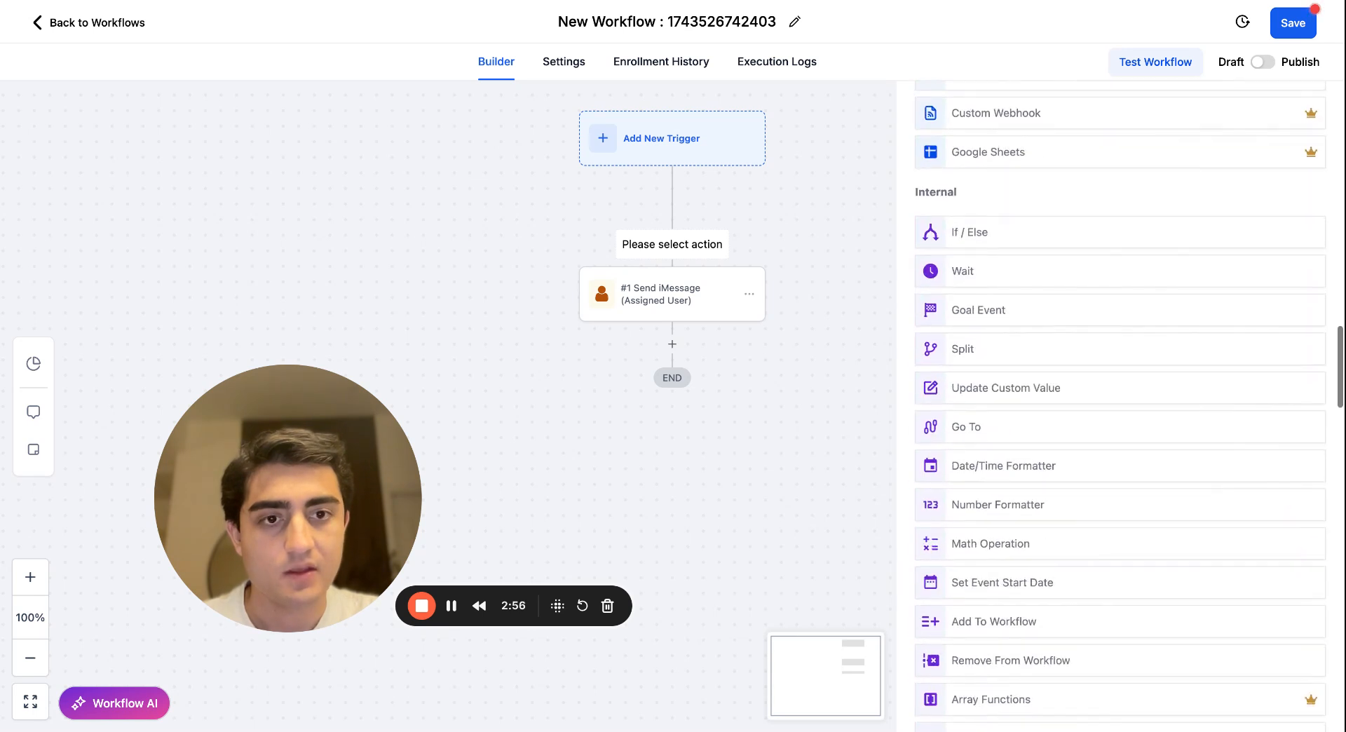
pyautogui.click(1001, 233)
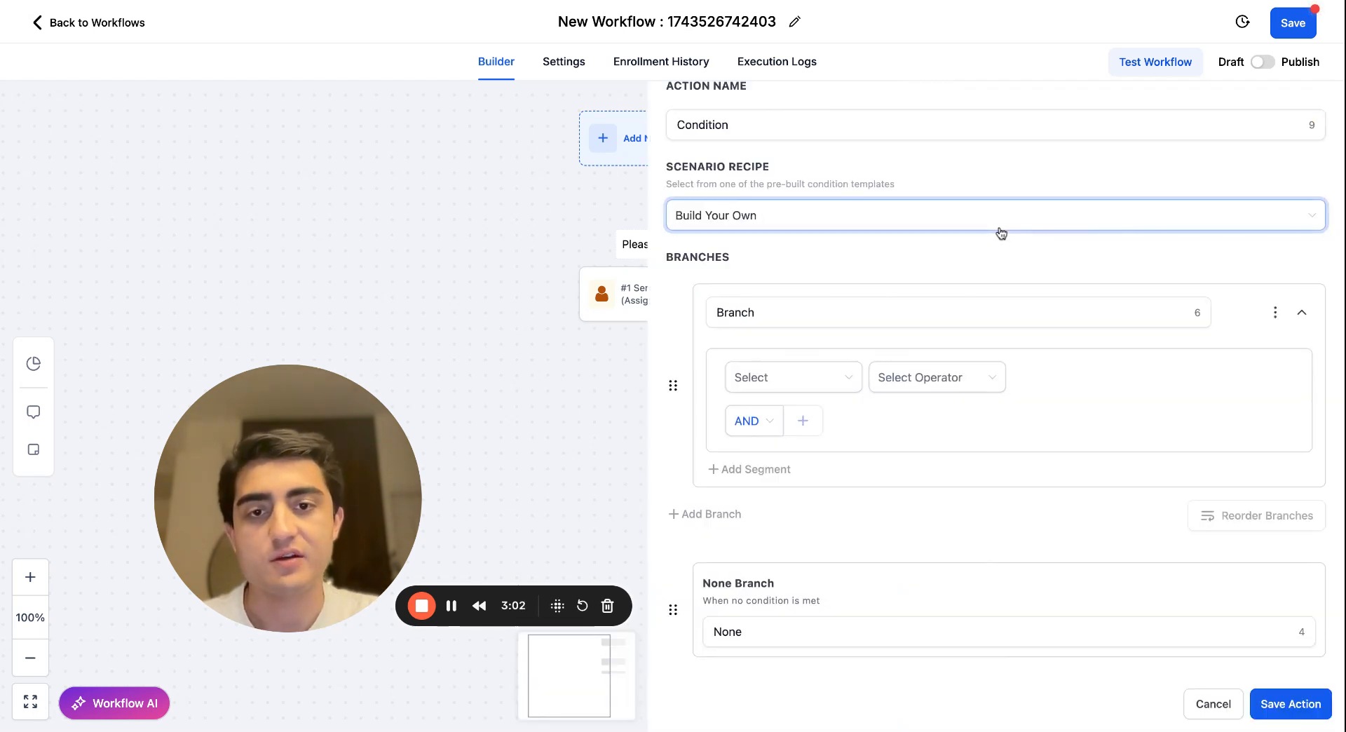
pyautogui.click(827, 384)
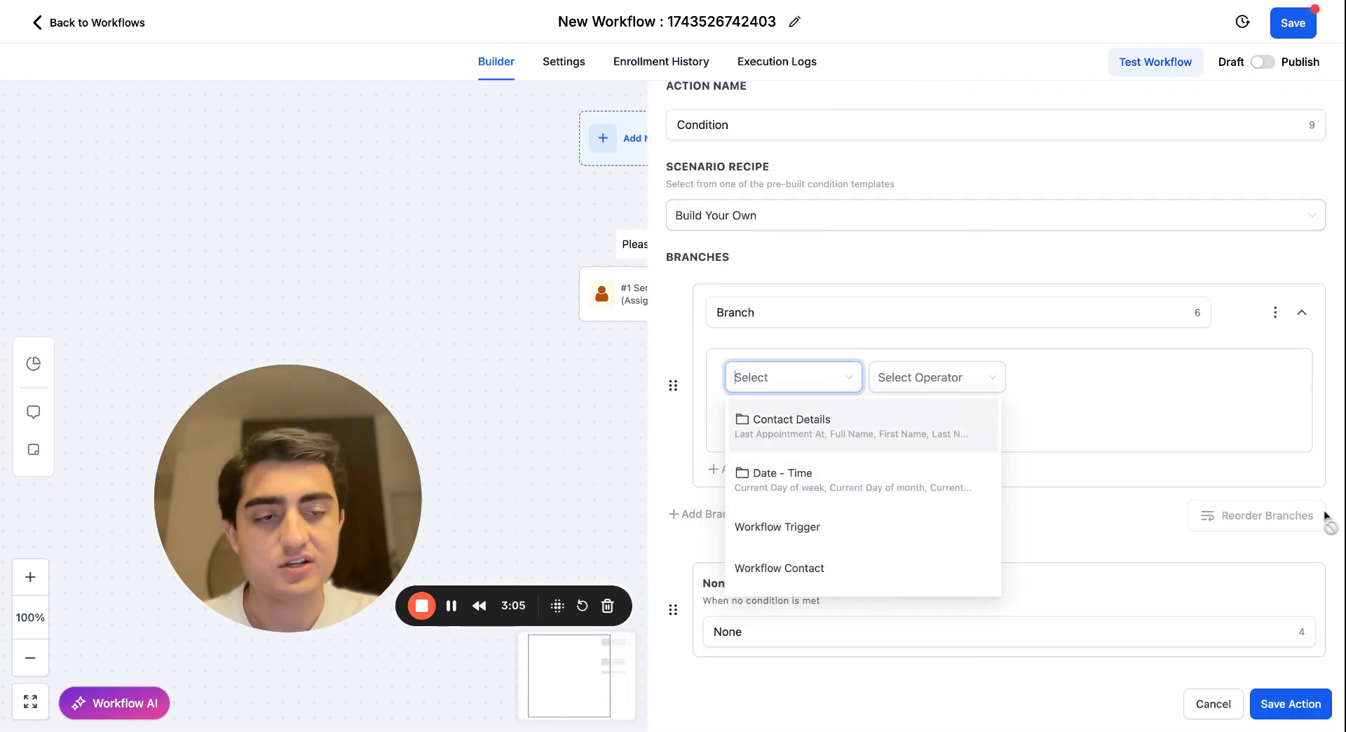
pyautogui.click(1246, 443)
pyautogui.click(1214, 712)
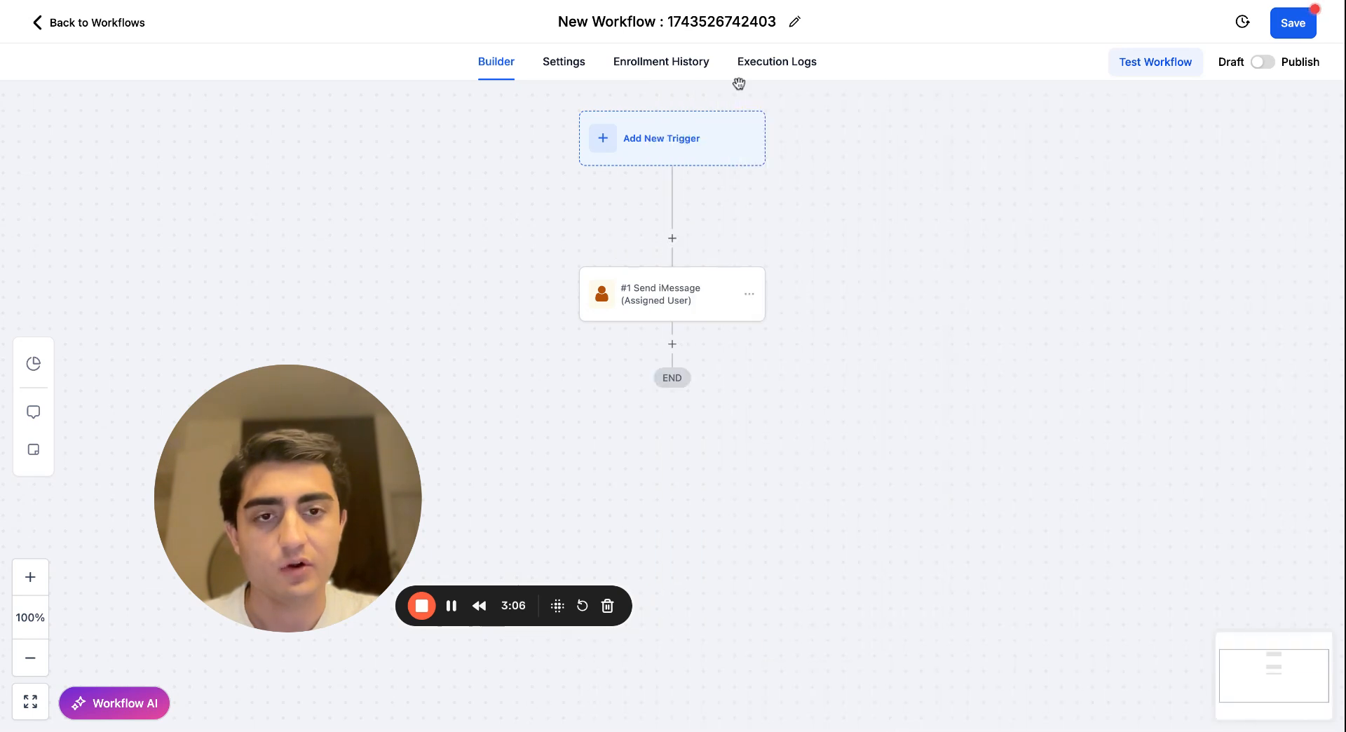
# Insert a Split action between the trigger and the Send iMessage step, keeping its action name as Split.
pyautogui.click(670, 246)
pyautogui.write('spl')
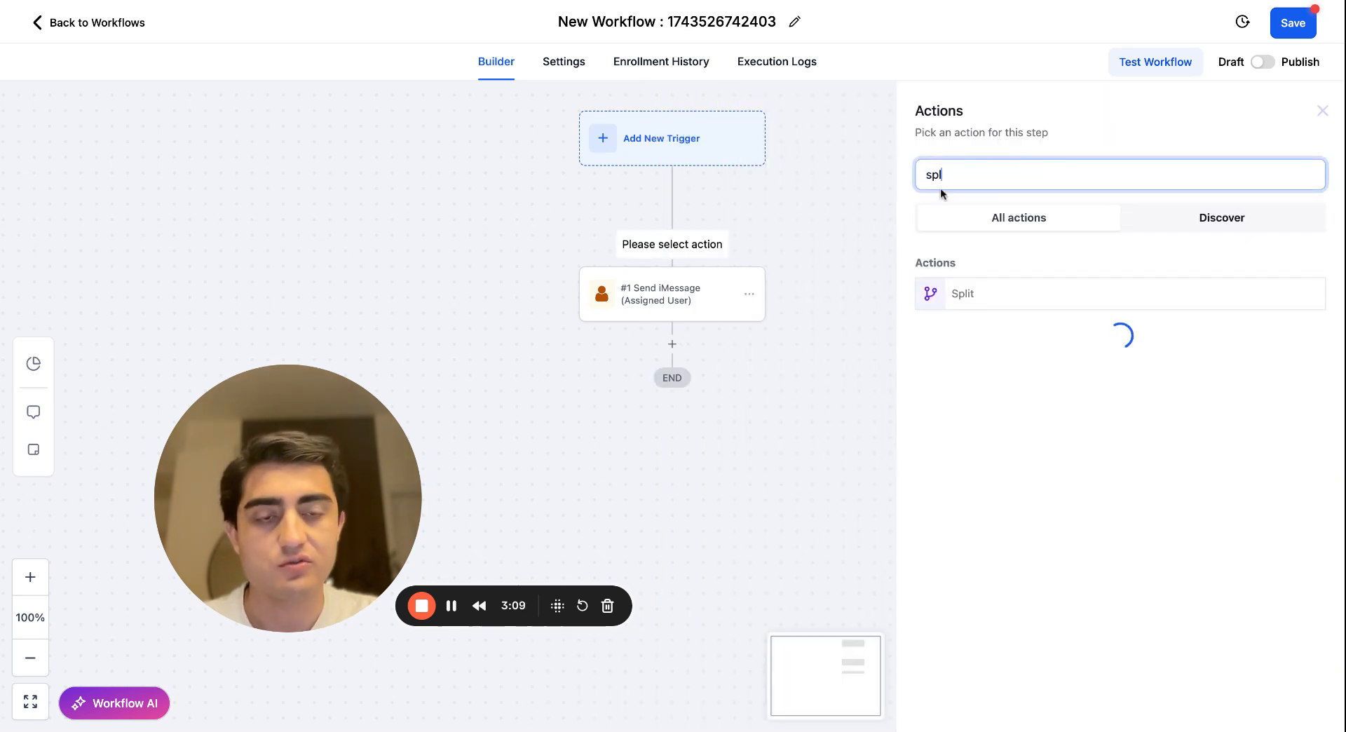
pyautogui.press('BackSpace')
pyautogui.press('BackSpace')
pyautogui.press('BackSpace')
pyautogui.scroll(-20, 975, 404)
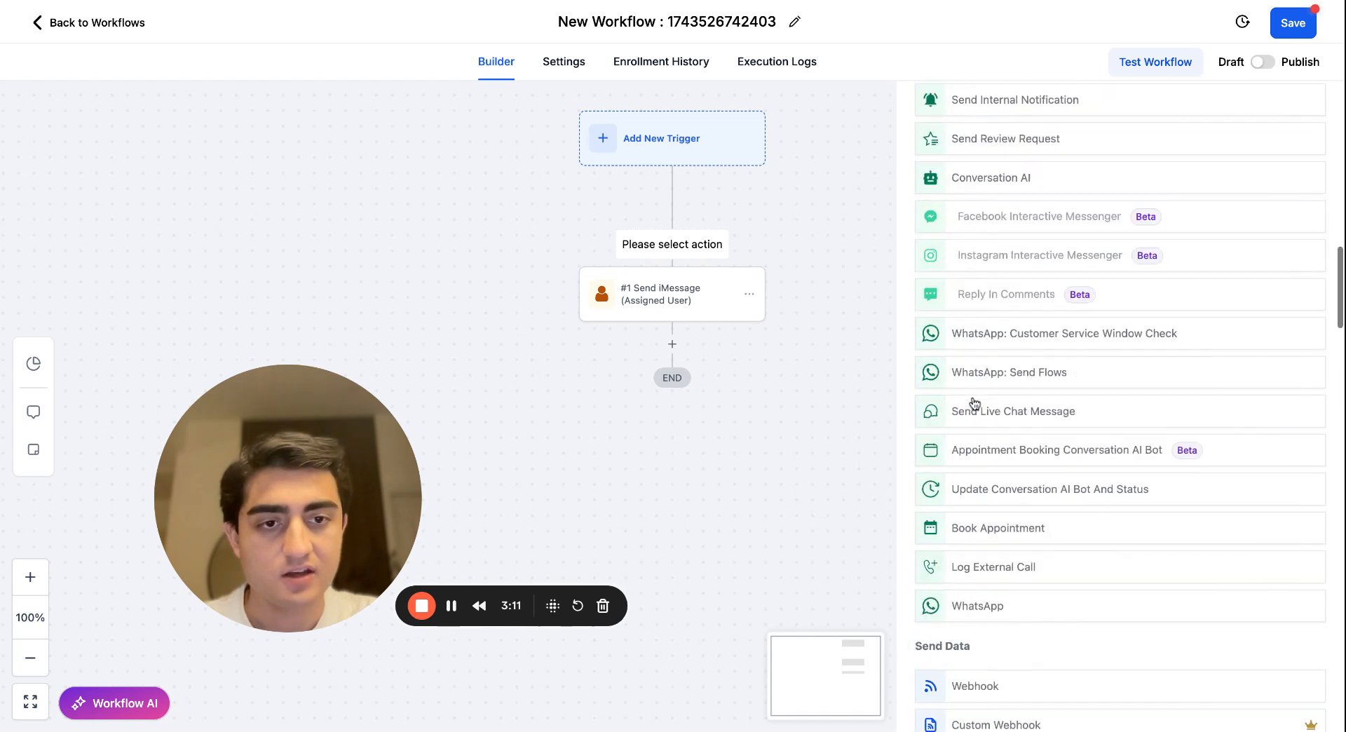
pyautogui.scroll(5, 973, 400)
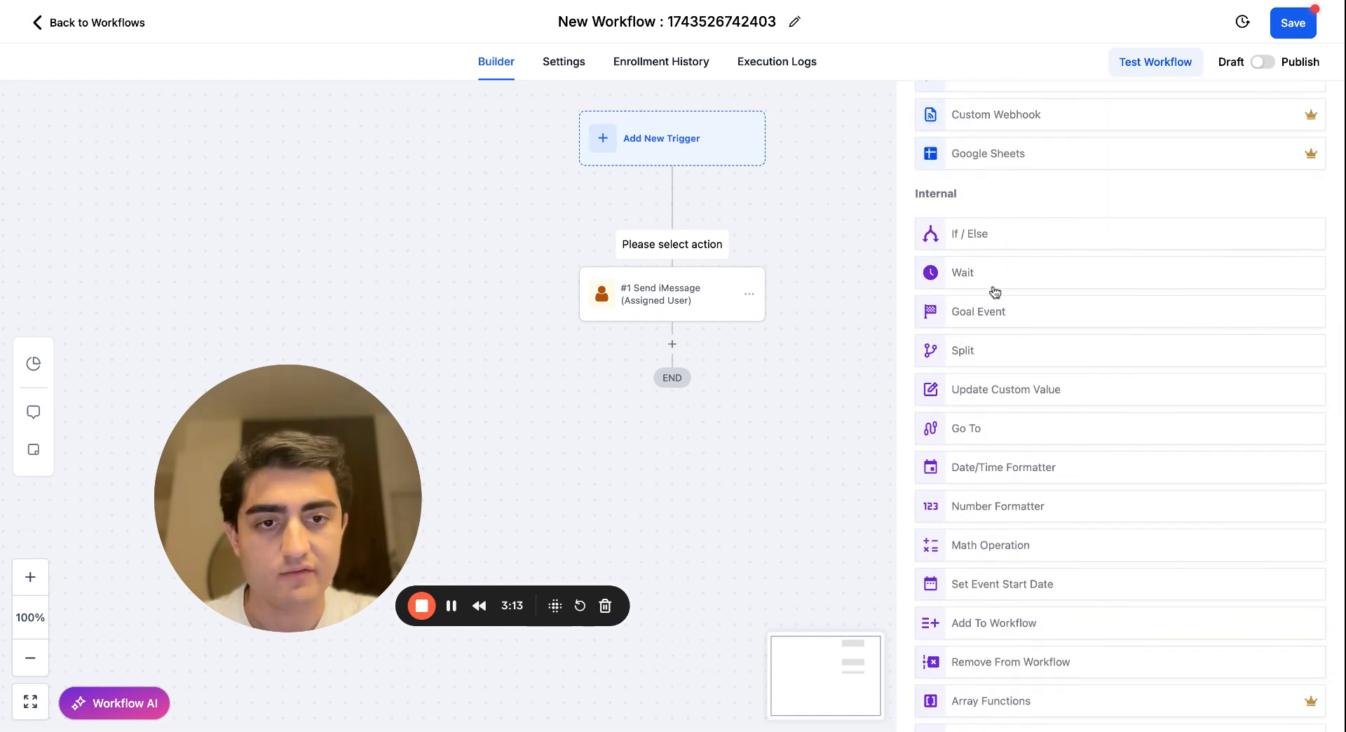
pyautogui.click(995, 354)
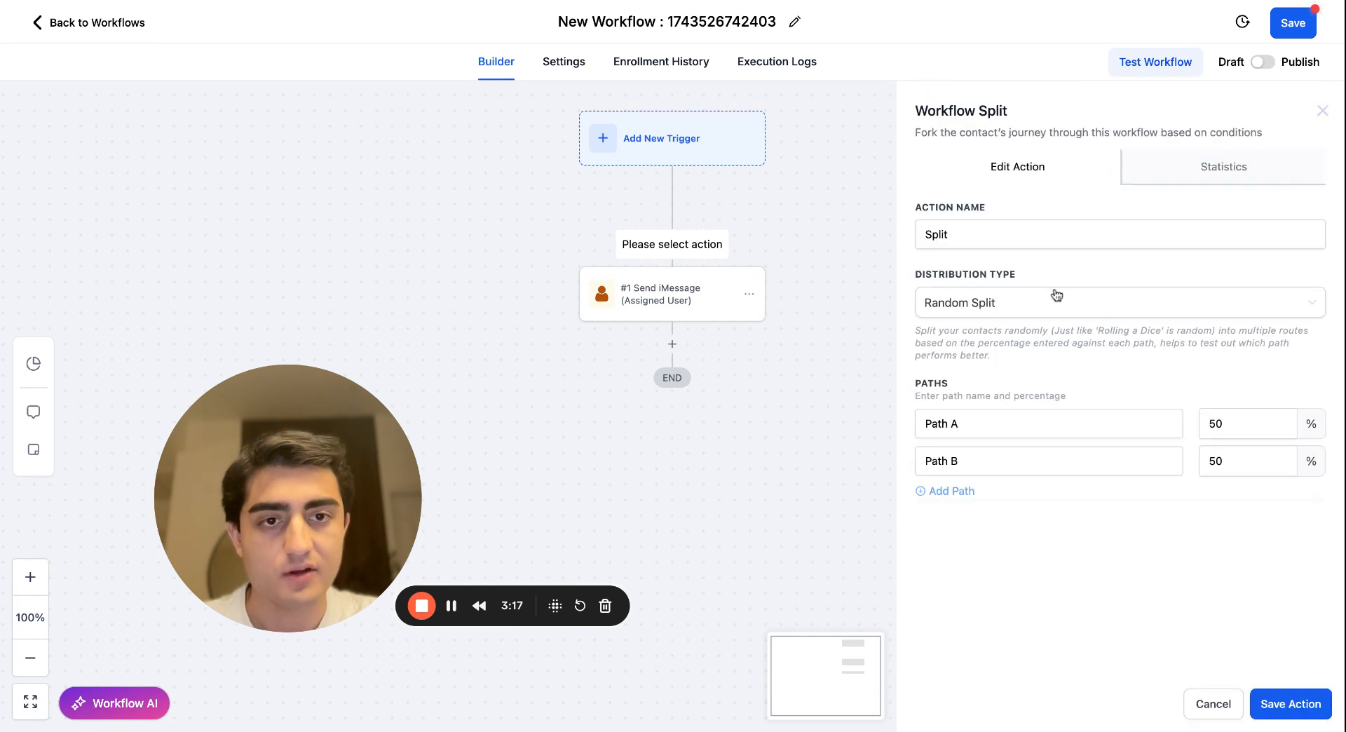
pyautogui.doubleClick(999, 236)
pyautogui.click(999, 235)
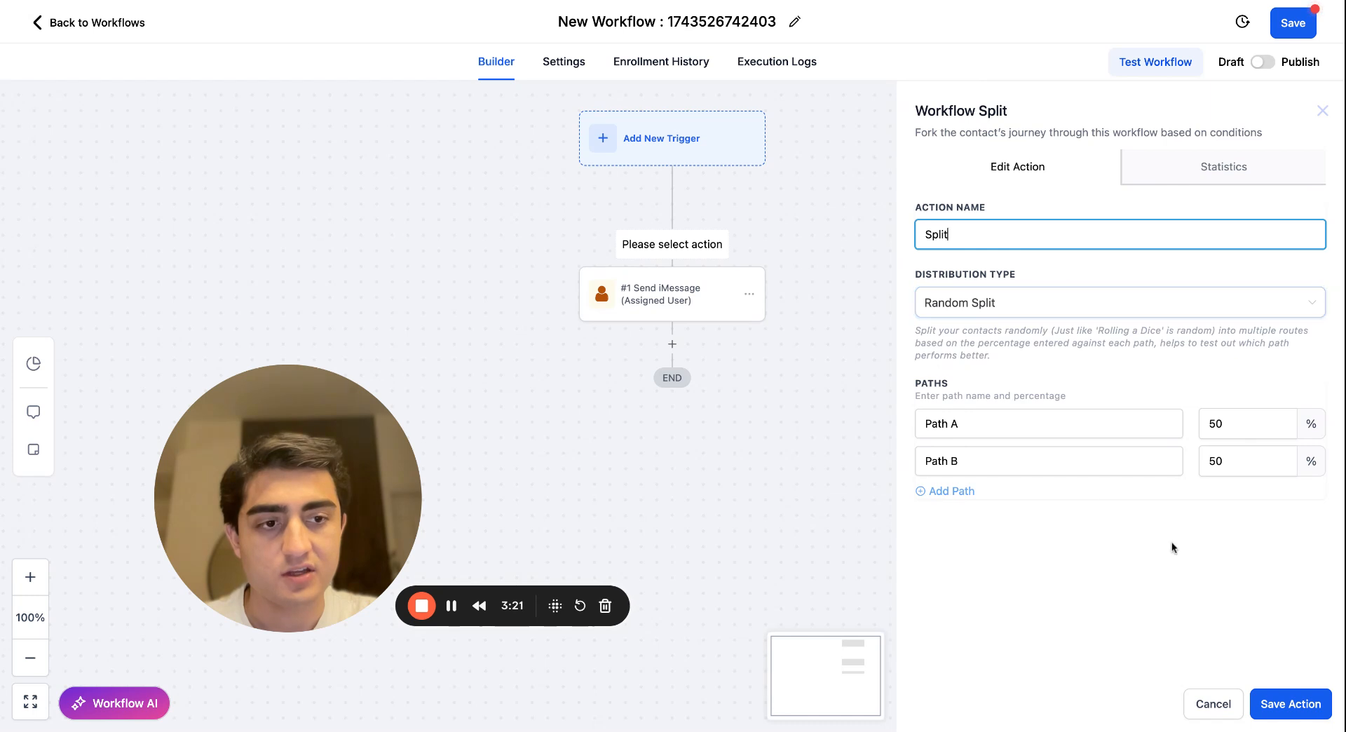
# Add Path C to the random split, distribute Paths A, B and C as 33, 33 and 34 percent, and save the action.
pyautogui.click(944, 495)
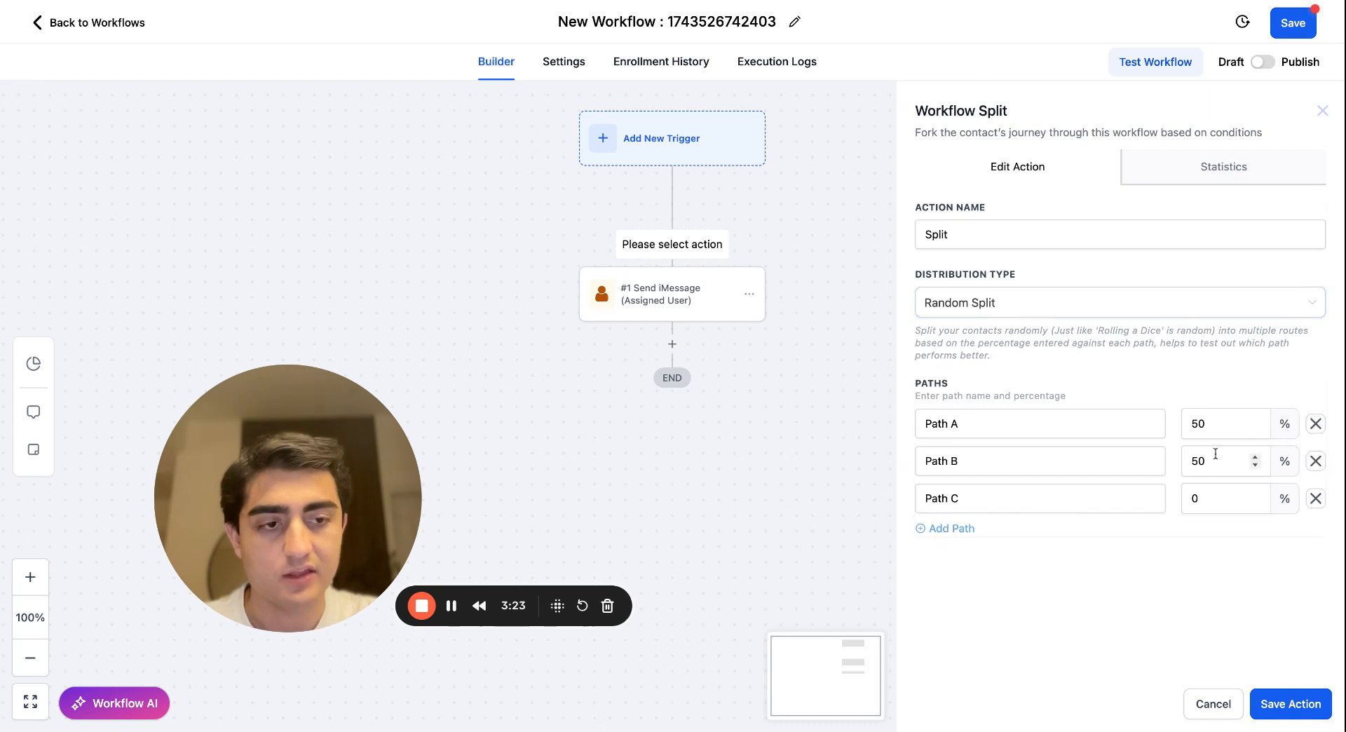
pyautogui.click(1213, 431)
pyautogui.doubleClick(1212, 427)
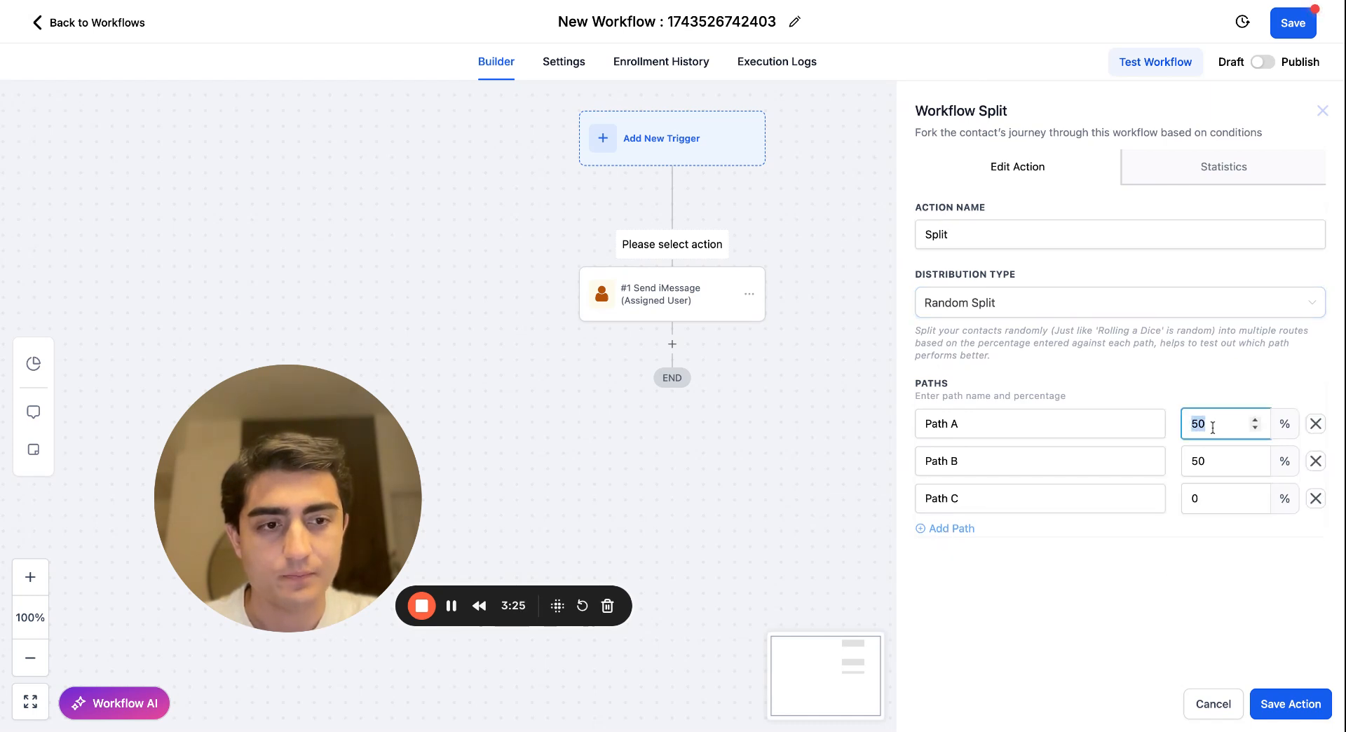
pyautogui.write('33')
pyautogui.click(1206, 462)
pyautogui.doubleClick(1206, 462)
pyautogui.write('3')
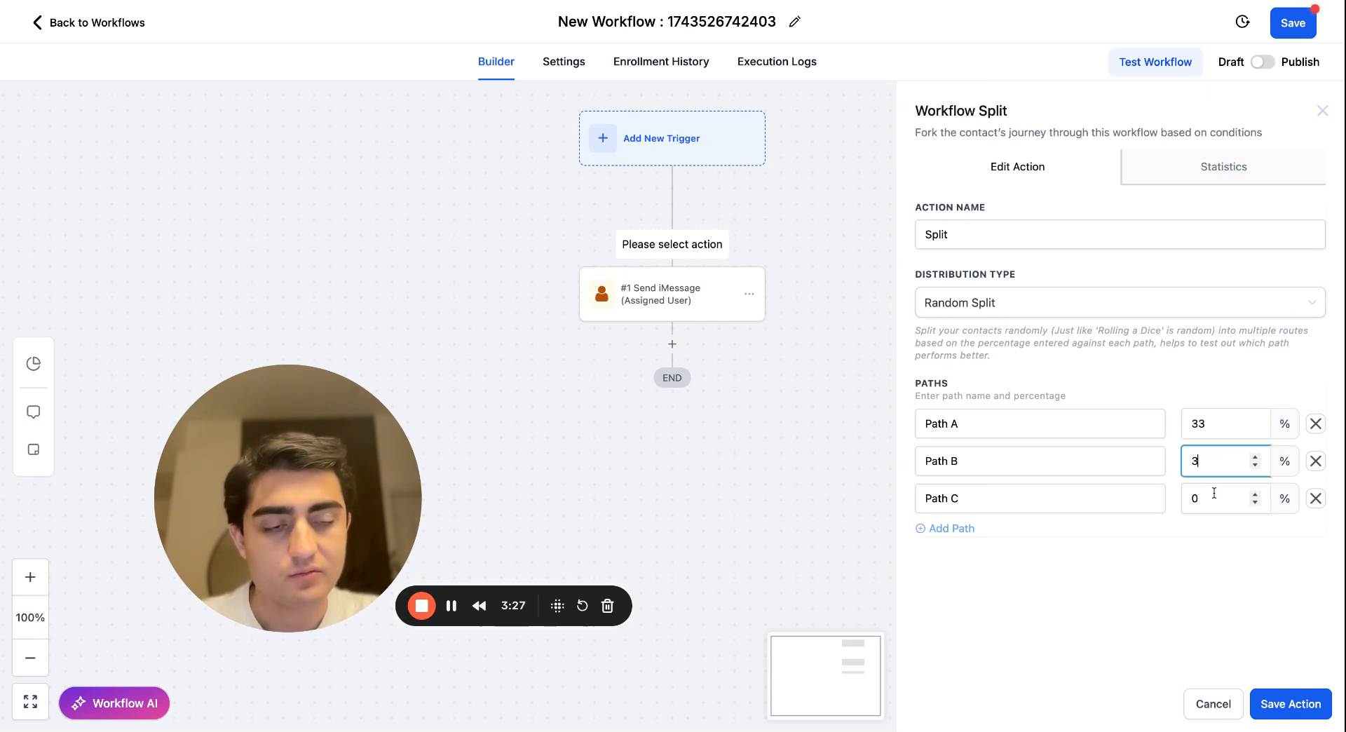
pyautogui.write('3')
pyautogui.click(1218, 495)
pyautogui.write('34')
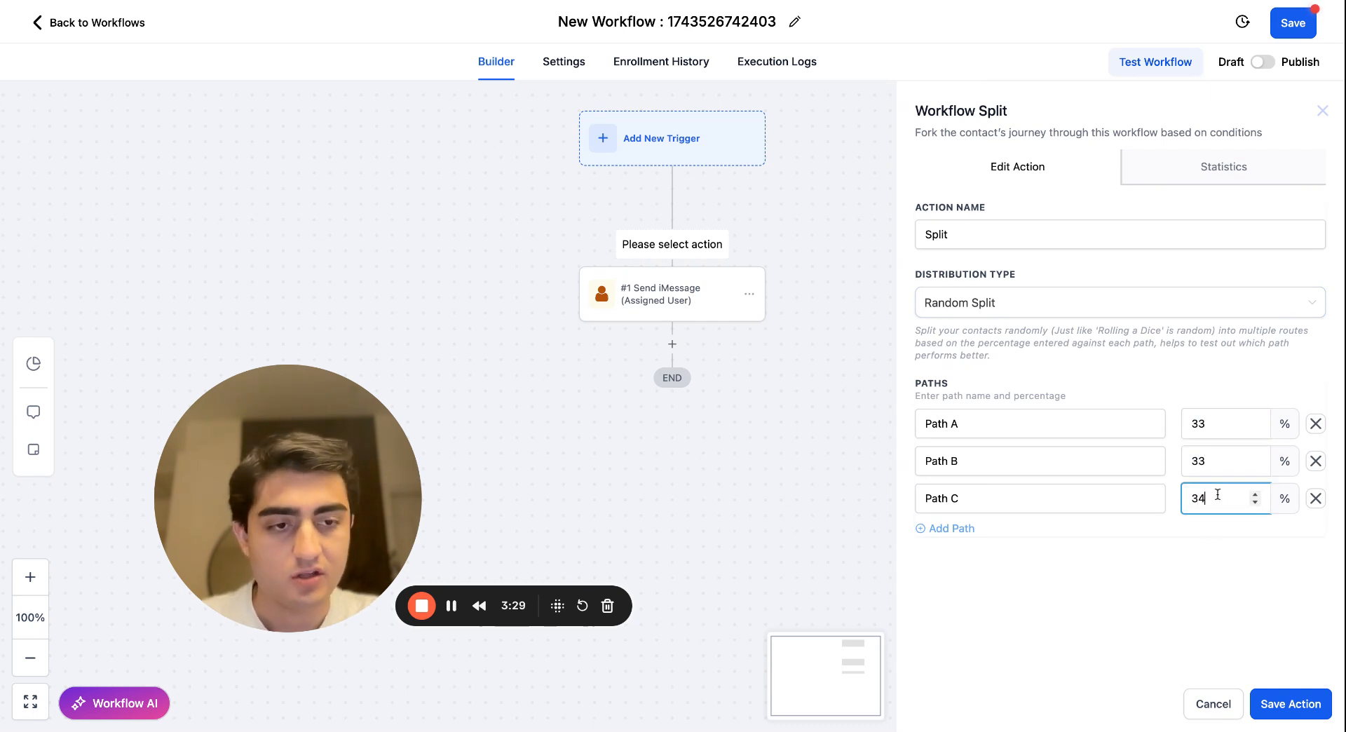
pyautogui.click(1276, 703)
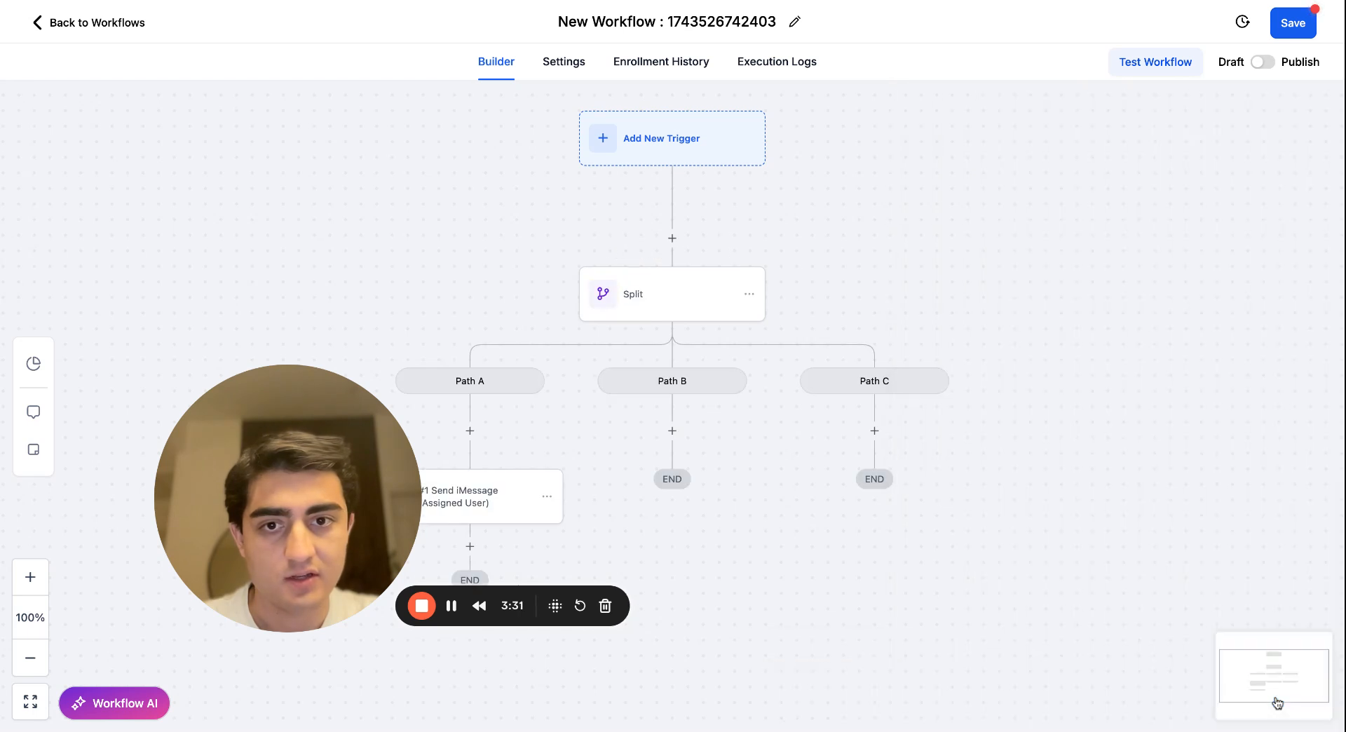
# Rename Paths A, B and C of the random split with the three senders' first names, and save the action.
pyautogui.hscroll(-3, 851, 408)
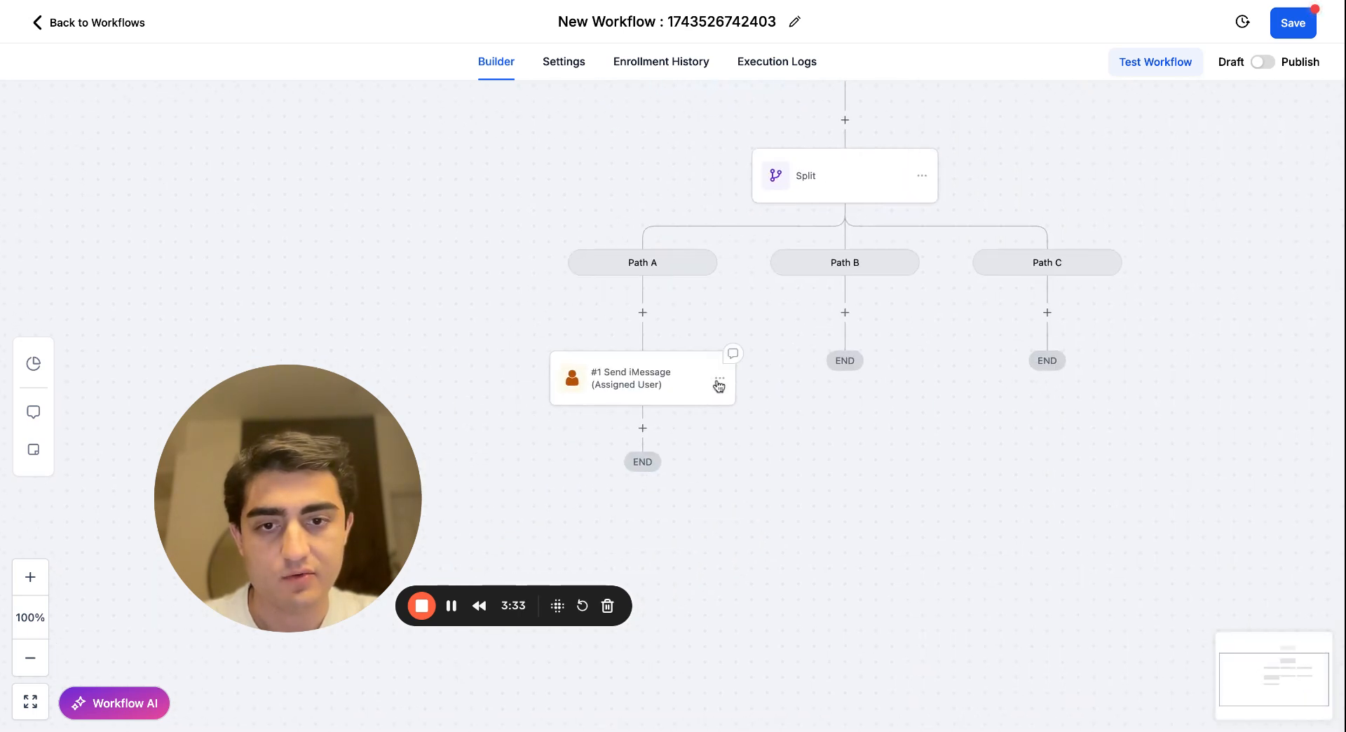
pyautogui.click(641, 384)
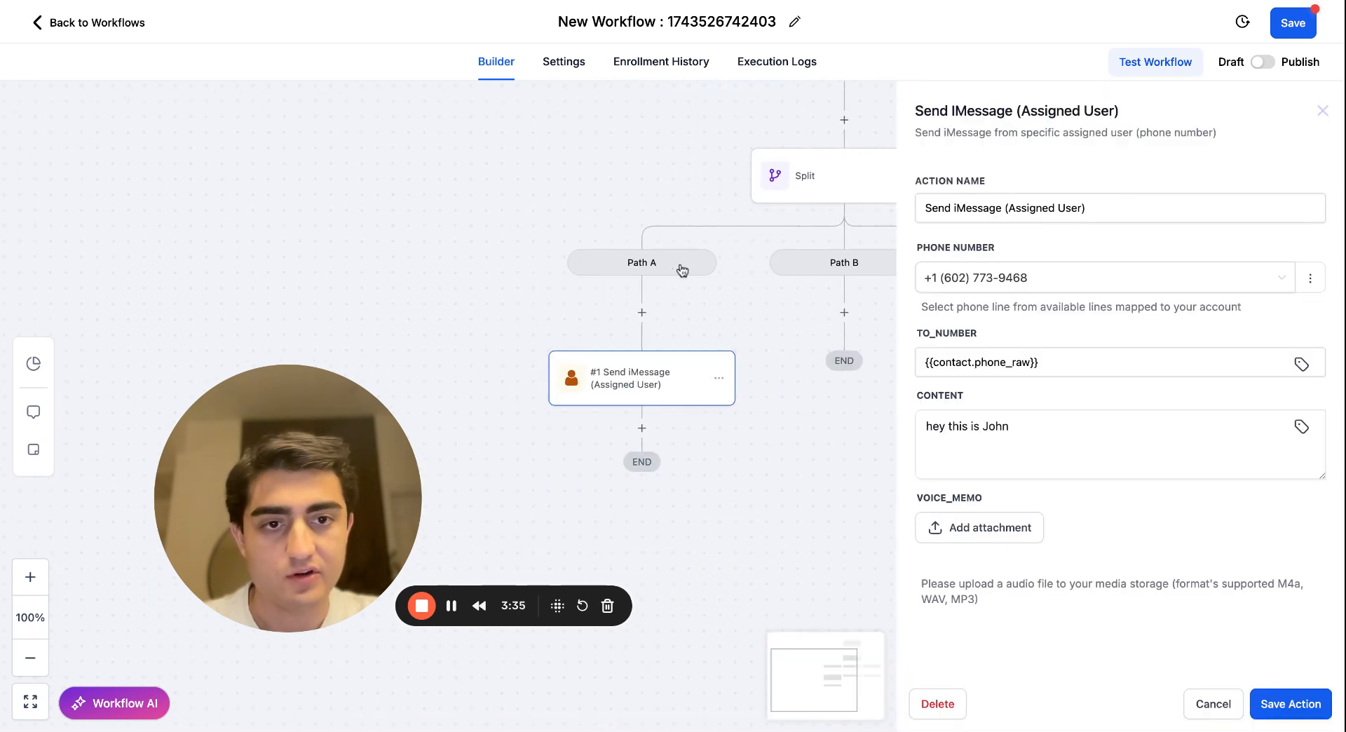
pyautogui.click(771, 175)
pyautogui.click(1021, 305)
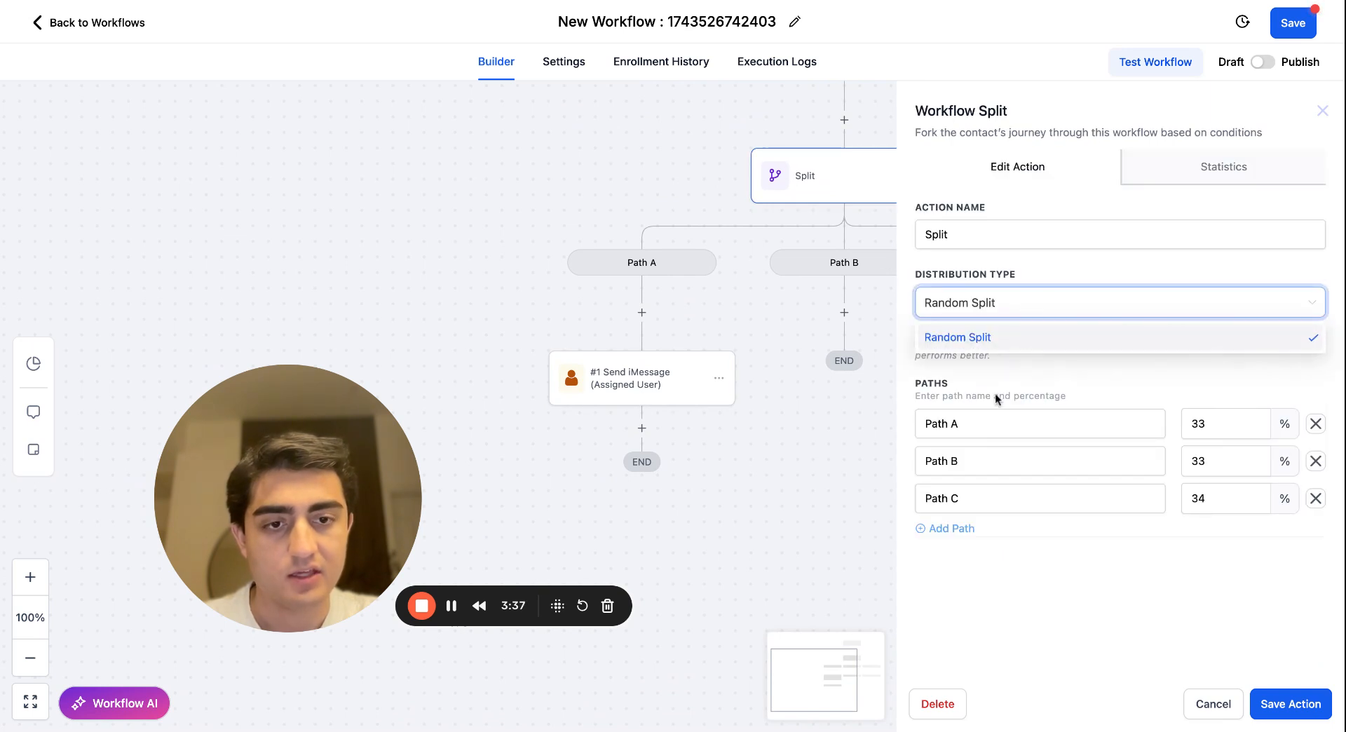
pyautogui.tripleClick(983, 429)
pyautogui.write('John')
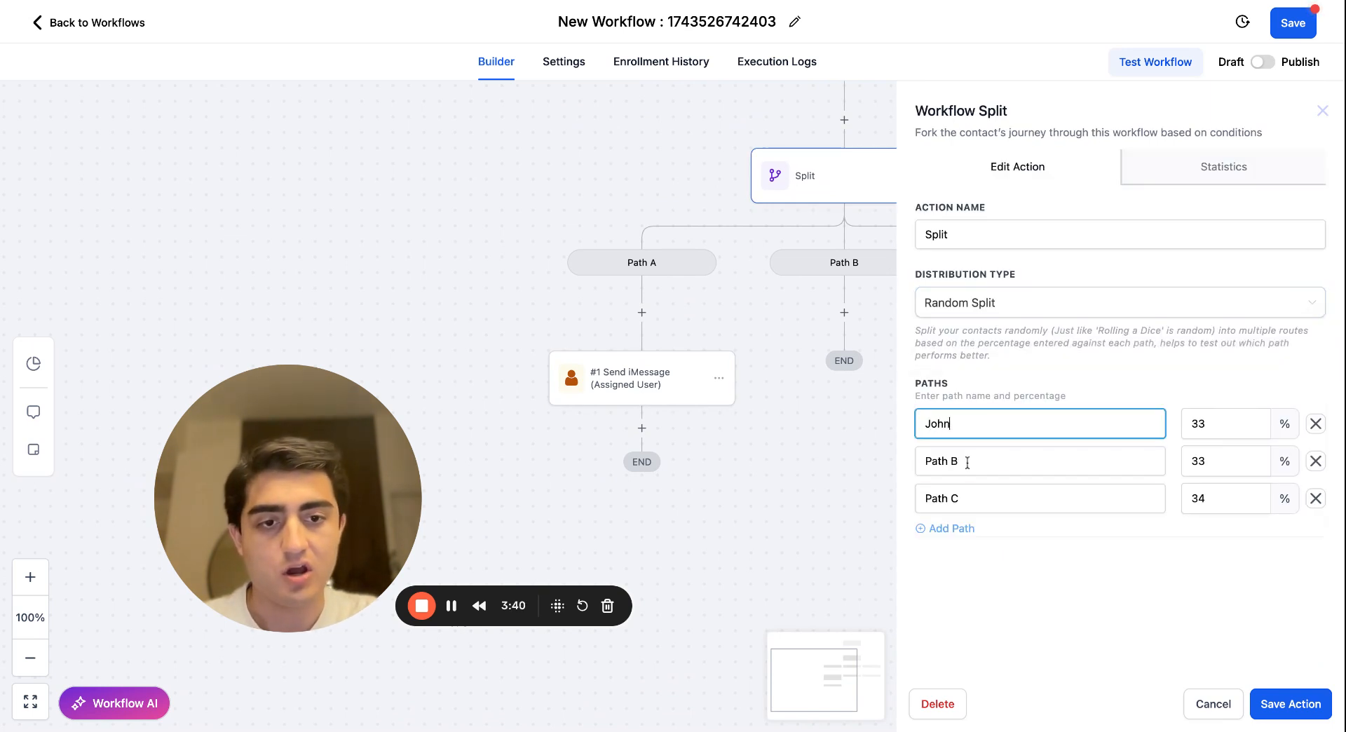
pyautogui.tripleClick(968, 462)
pyautogui.write('Jack')
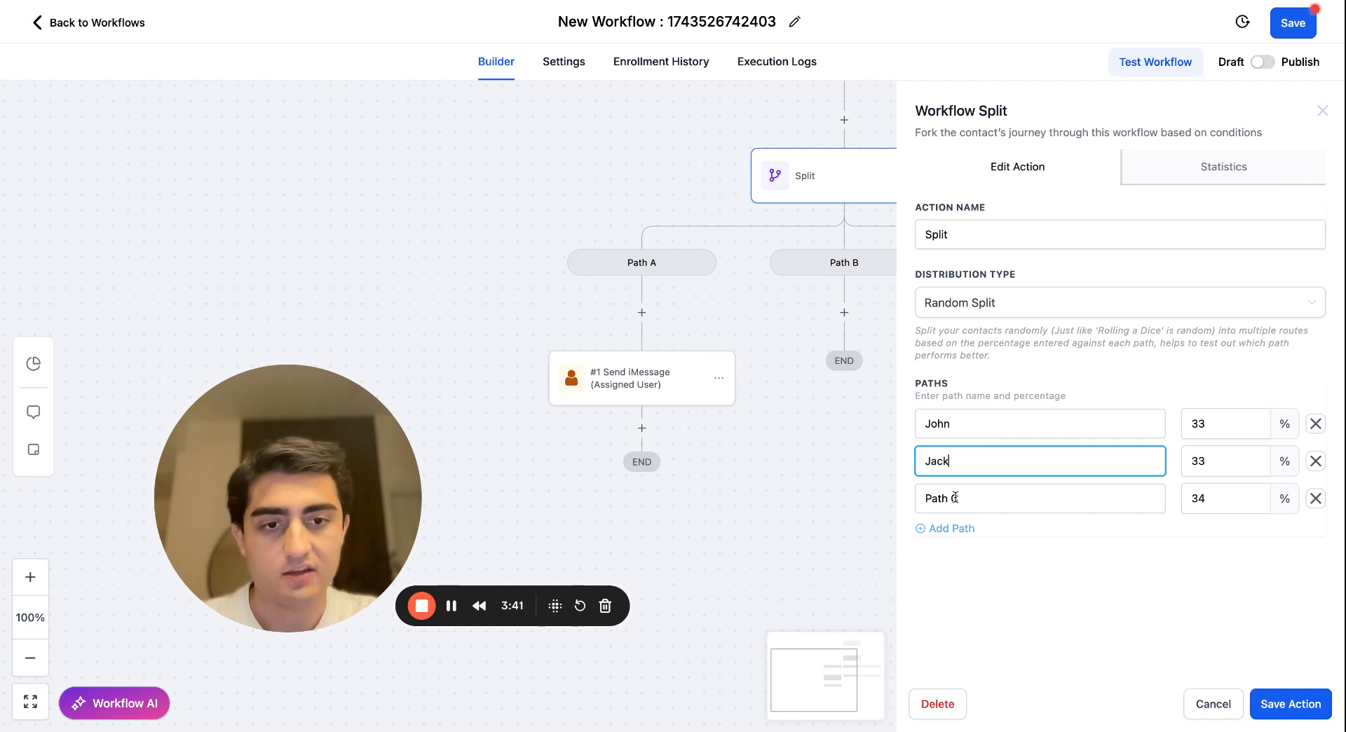
pyautogui.tripleClick(955, 498)
pyautogui.write('Jill')
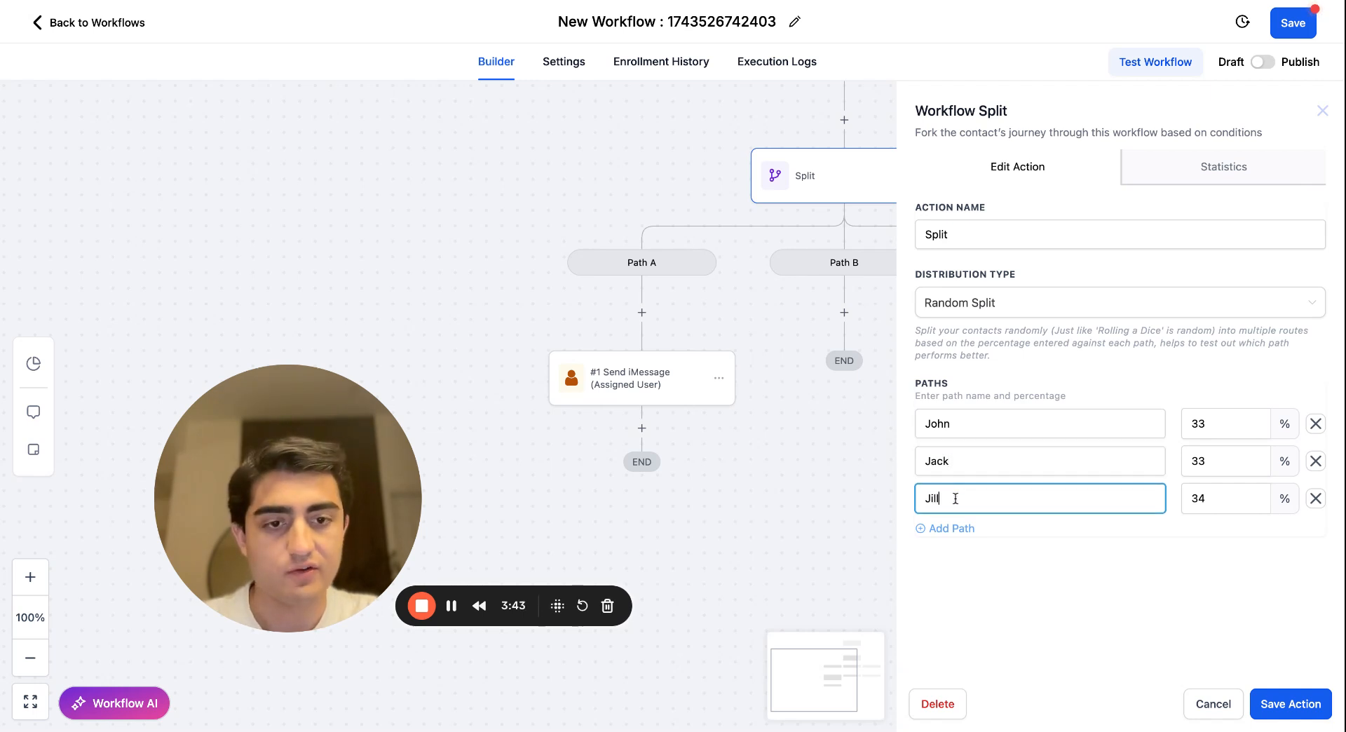
pyautogui.click(1313, 703)
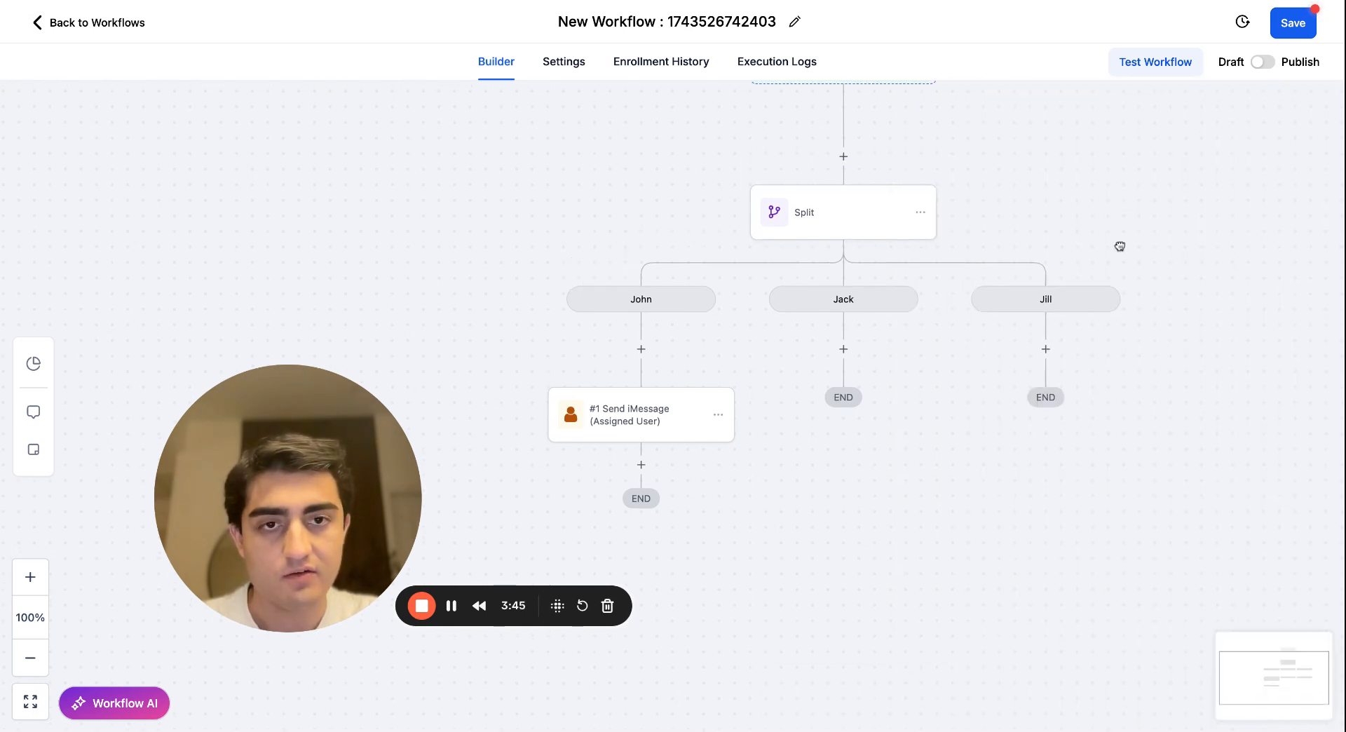
# Review the Split action's path names and percentages, and close it without changes.
pyautogui.moveTo(1120, 247); pyautogui.dragTo(1043, 313)
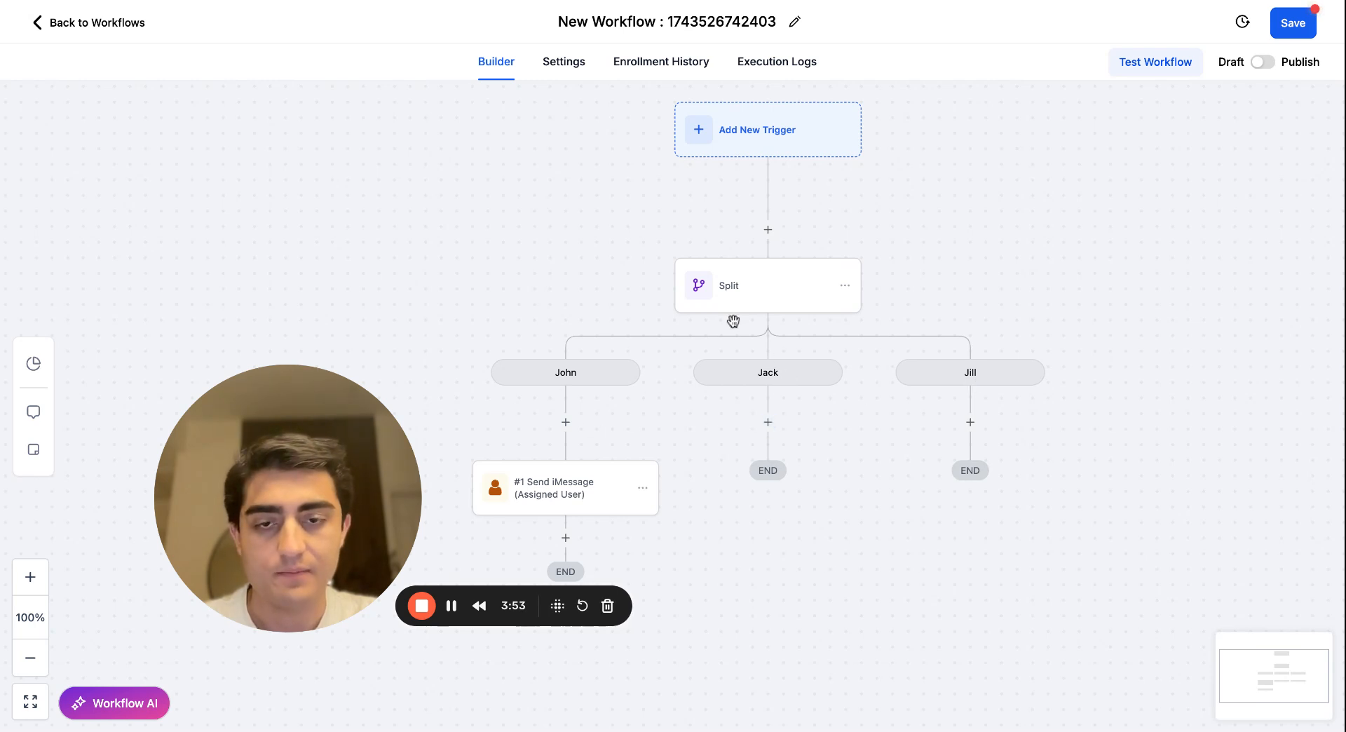
pyautogui.click(758, 295)
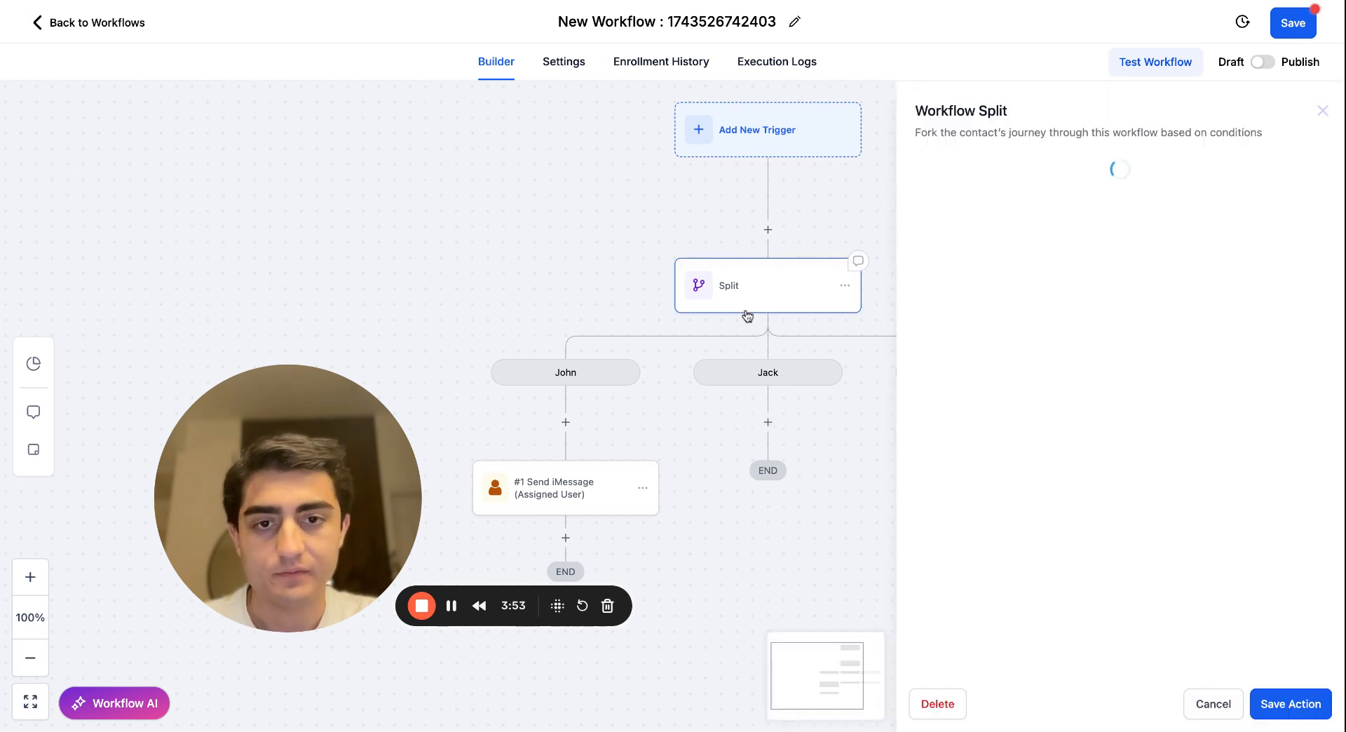
pyautogui.click(1218, 694)
# Copy only the Send iMessage action from the first path into the second path.
pyautogui.click(649, 494)
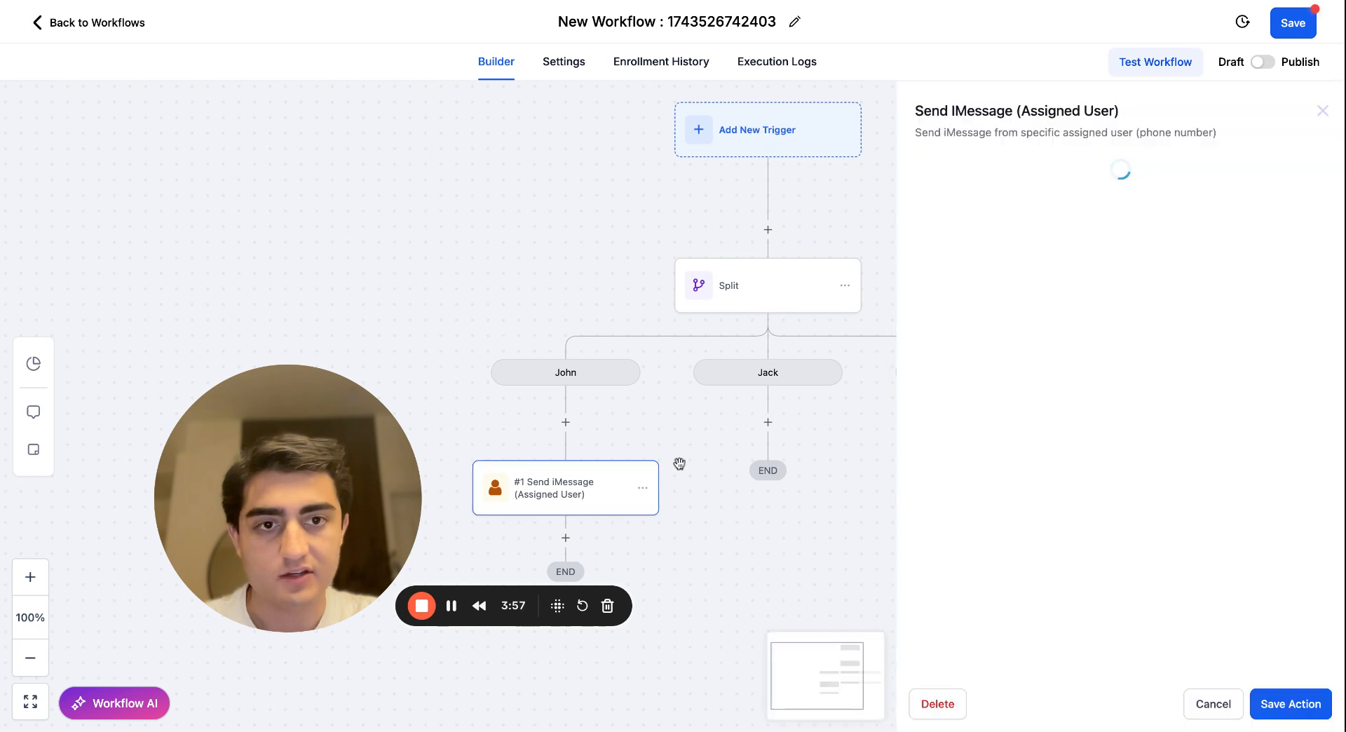
pyautogui.click(642, 489)
pyautogui.moveTo(708, 556)
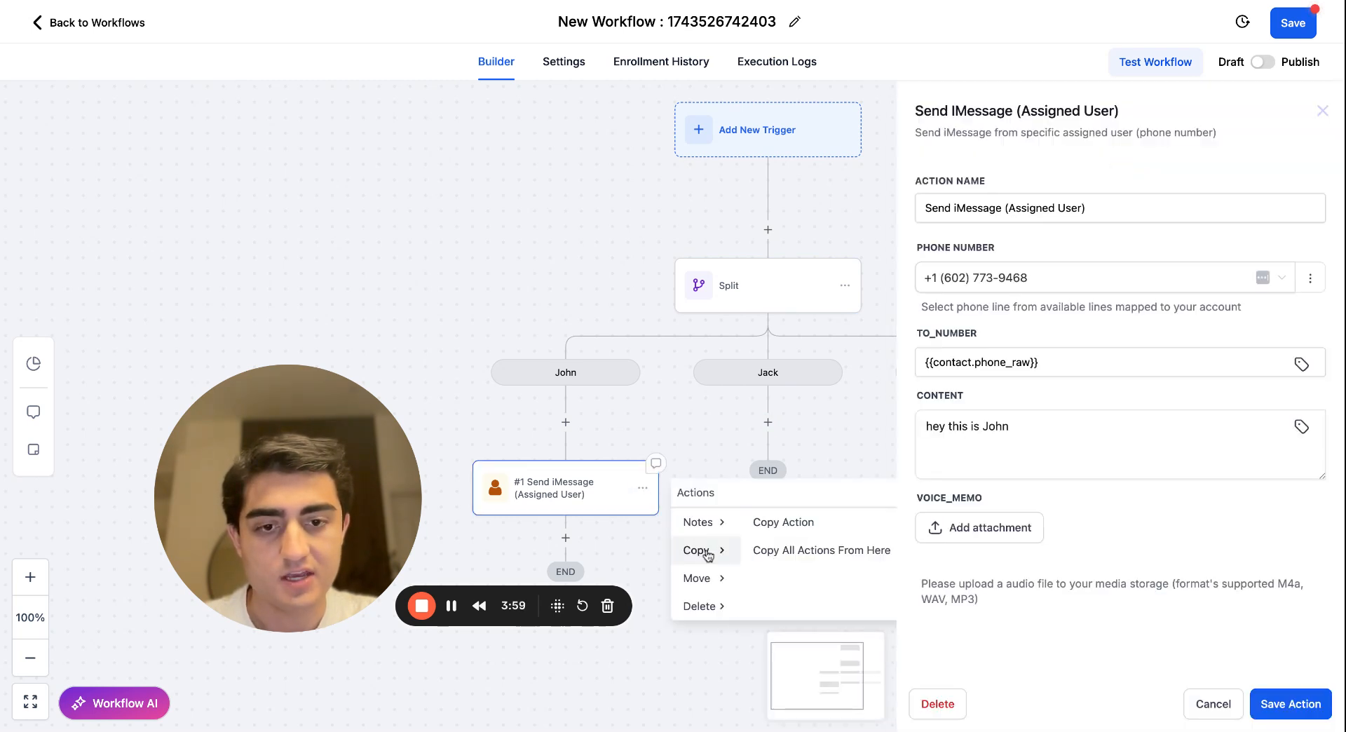
pyautogui.click(775, 526)
pyautogui.click(774, 421)
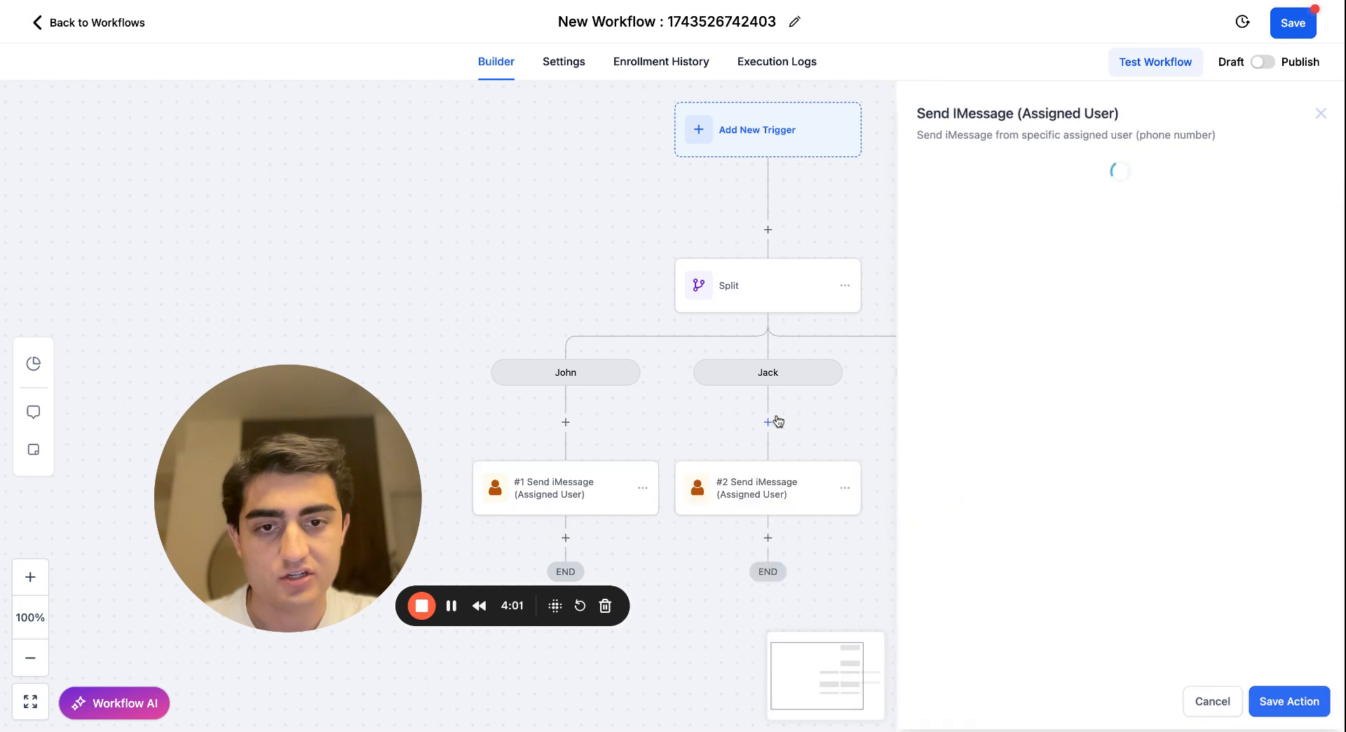
# Choose the second available phone line as the sending number of the second path's iMessage action, and save it.
pyautogui.click(784, 489)
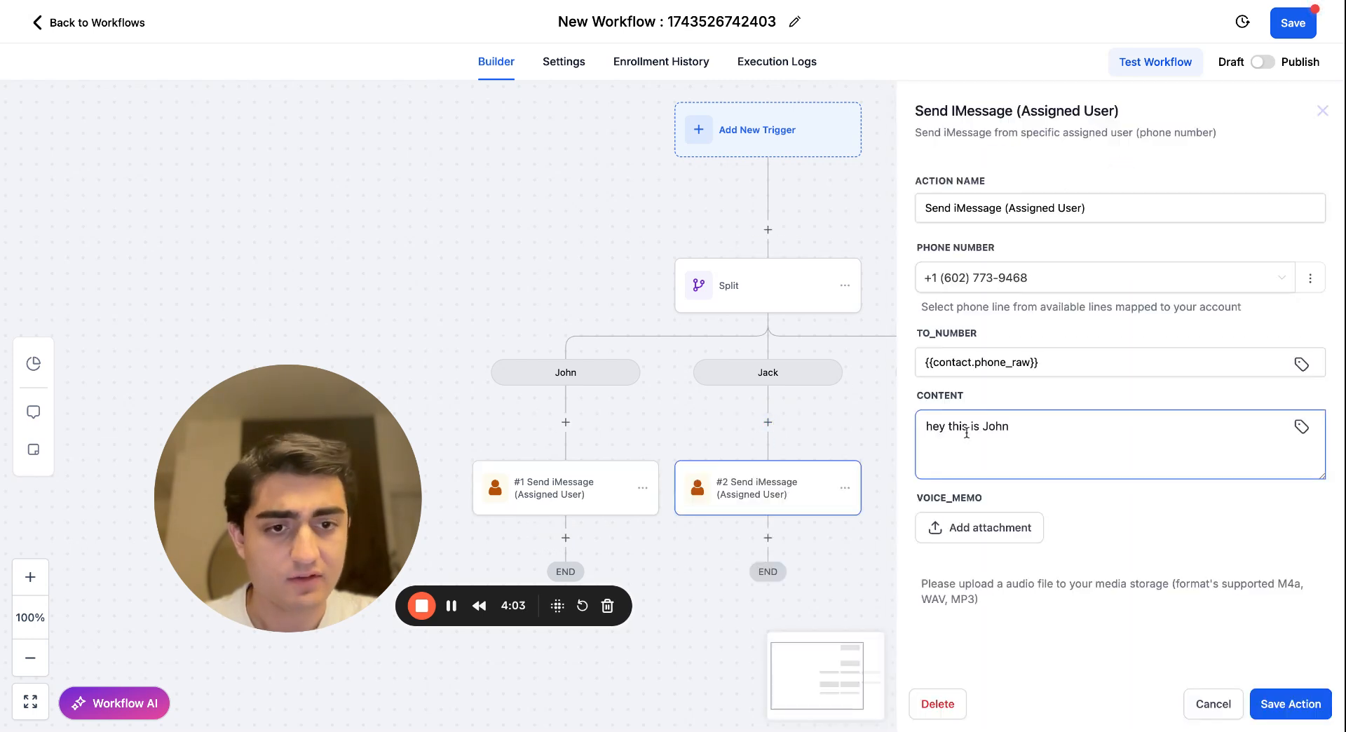
pyautogui.click(1046, 277)
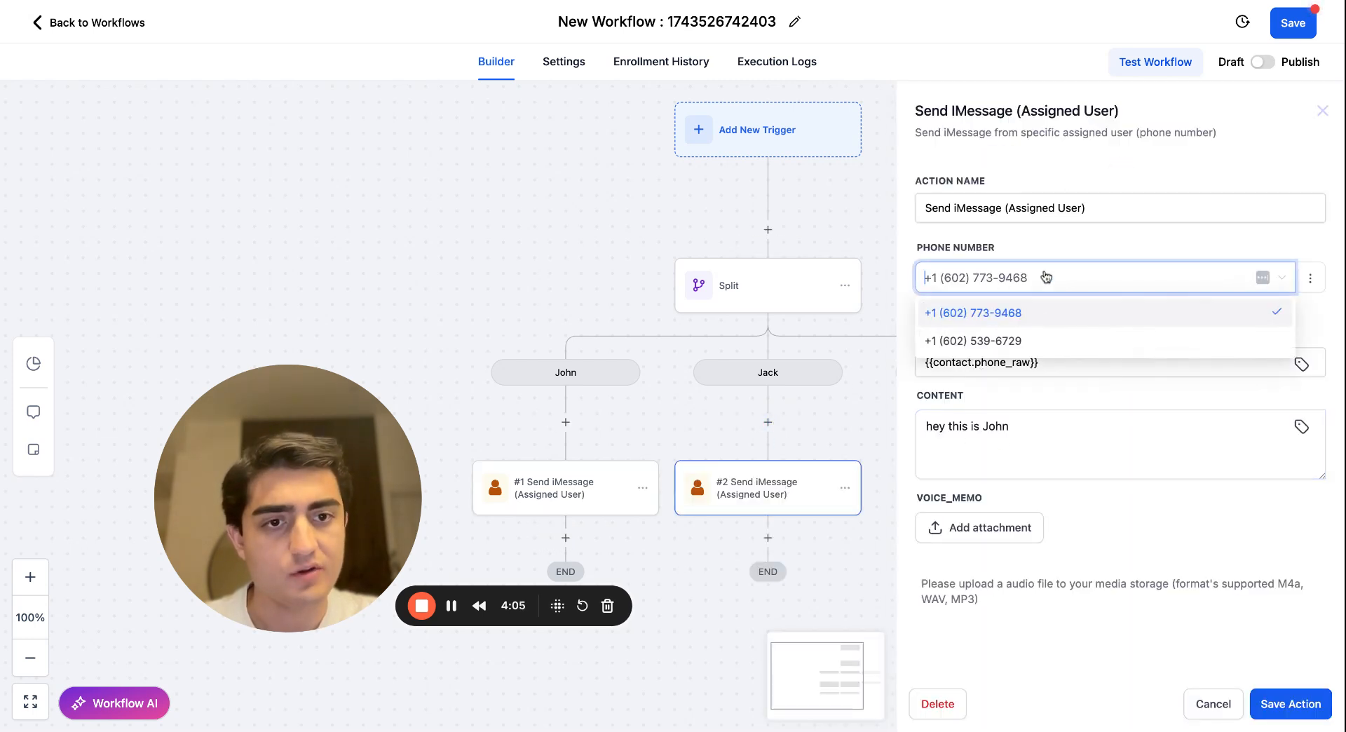
pyautogui.click(1031, 342)
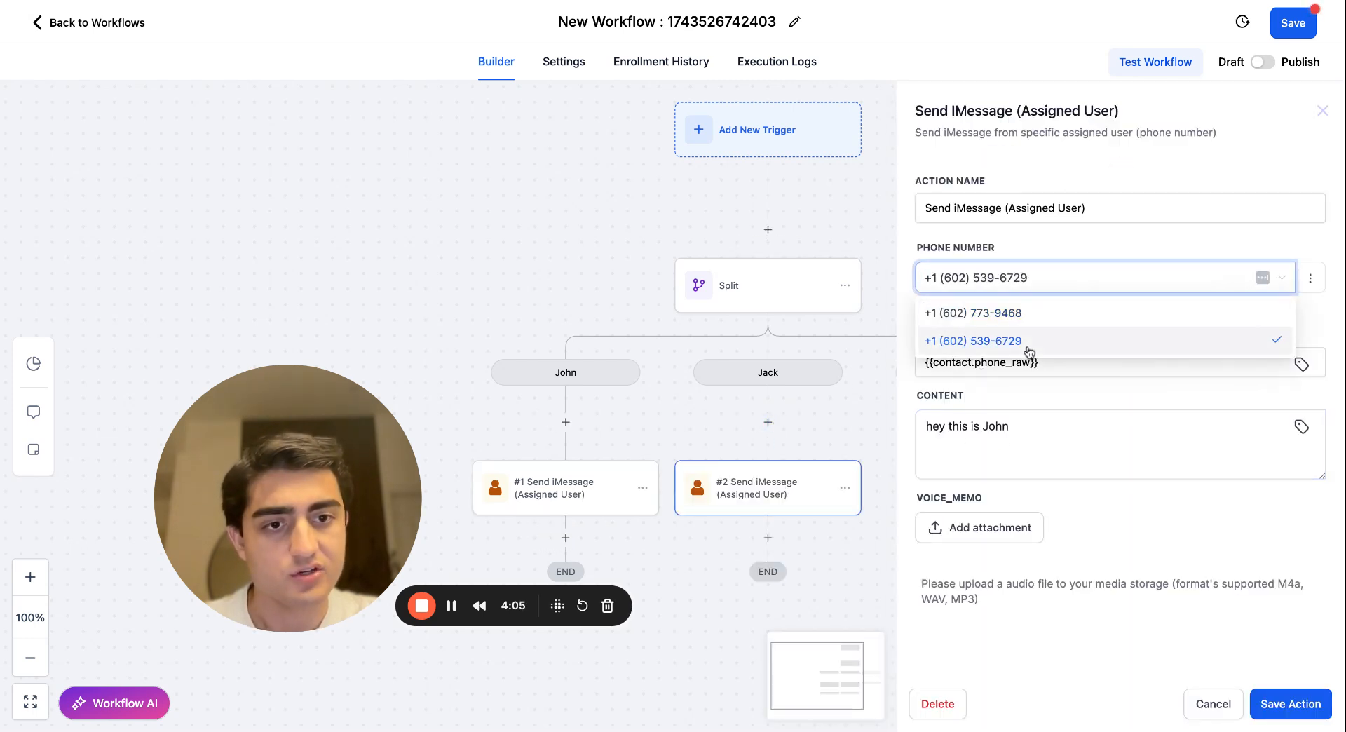
pyautogui.click(962, 282)
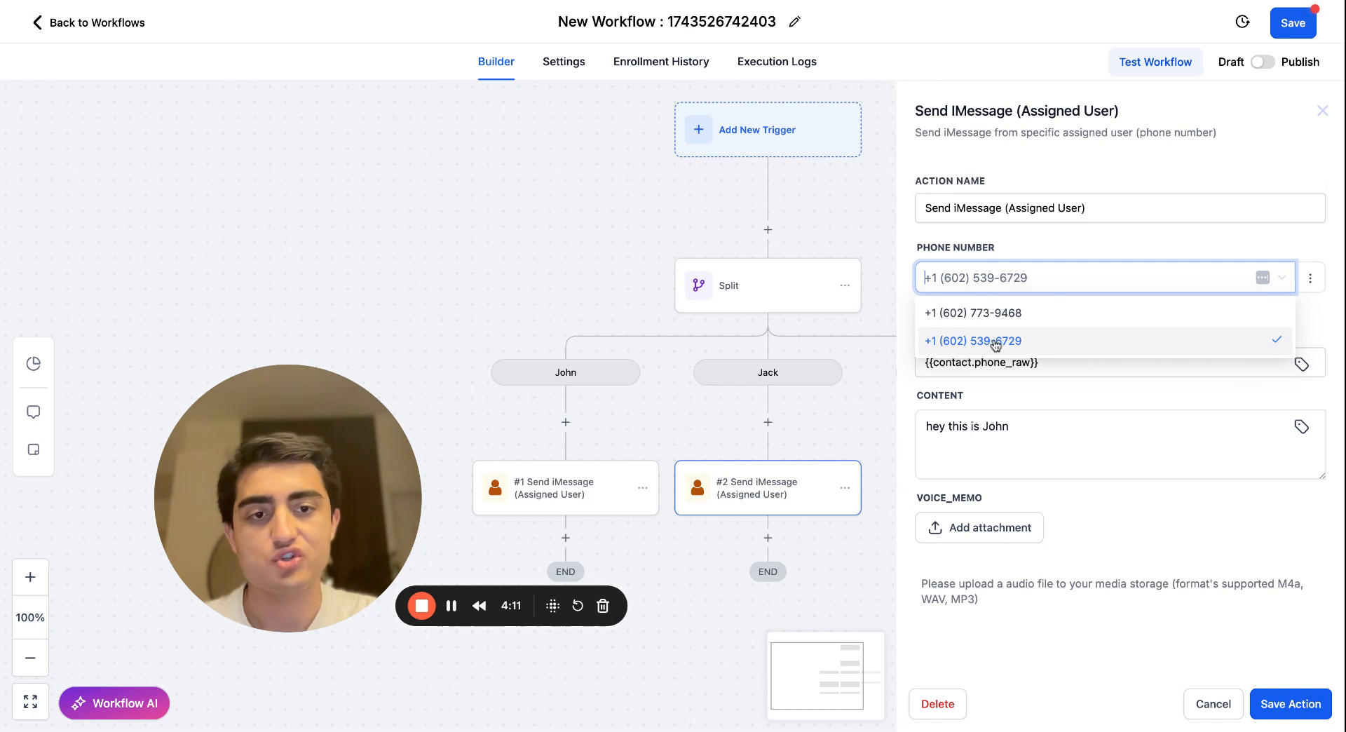
pyautogui.click(1101, 246)
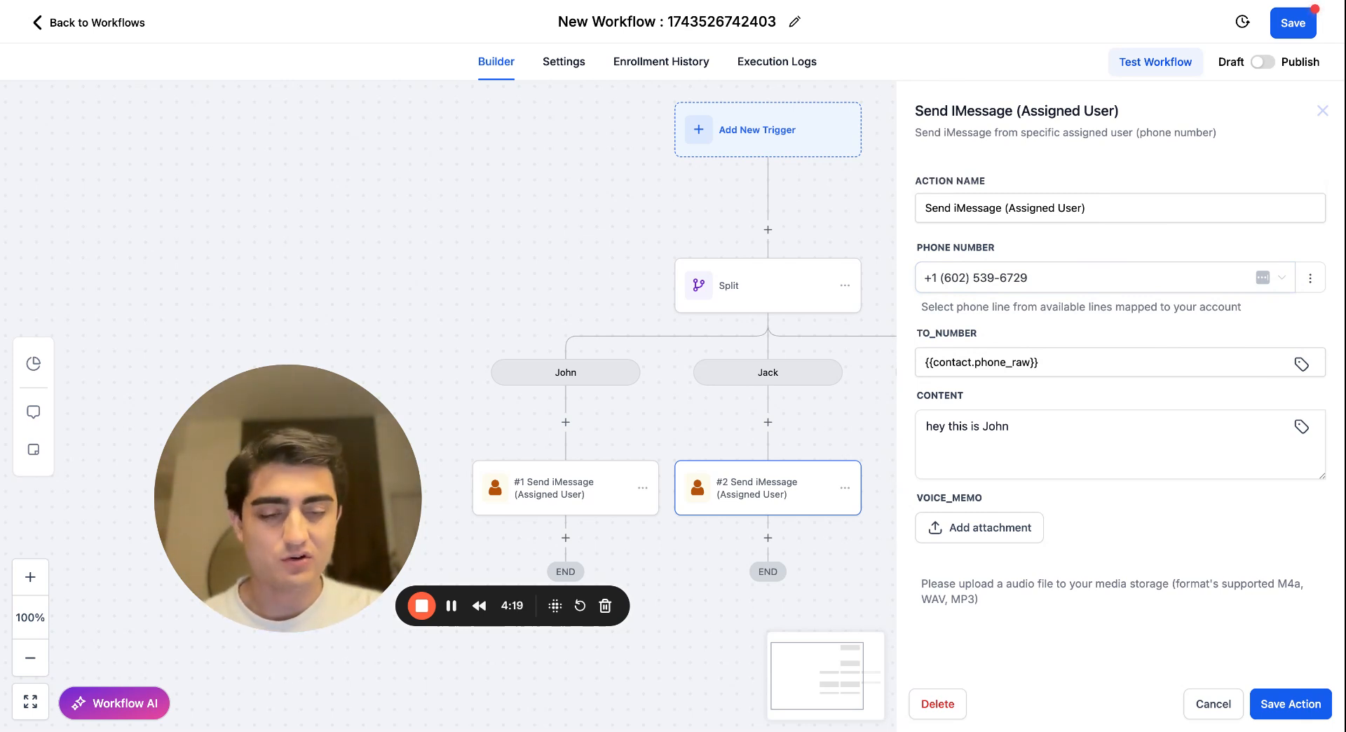
pyautogui.click(1297, 710)
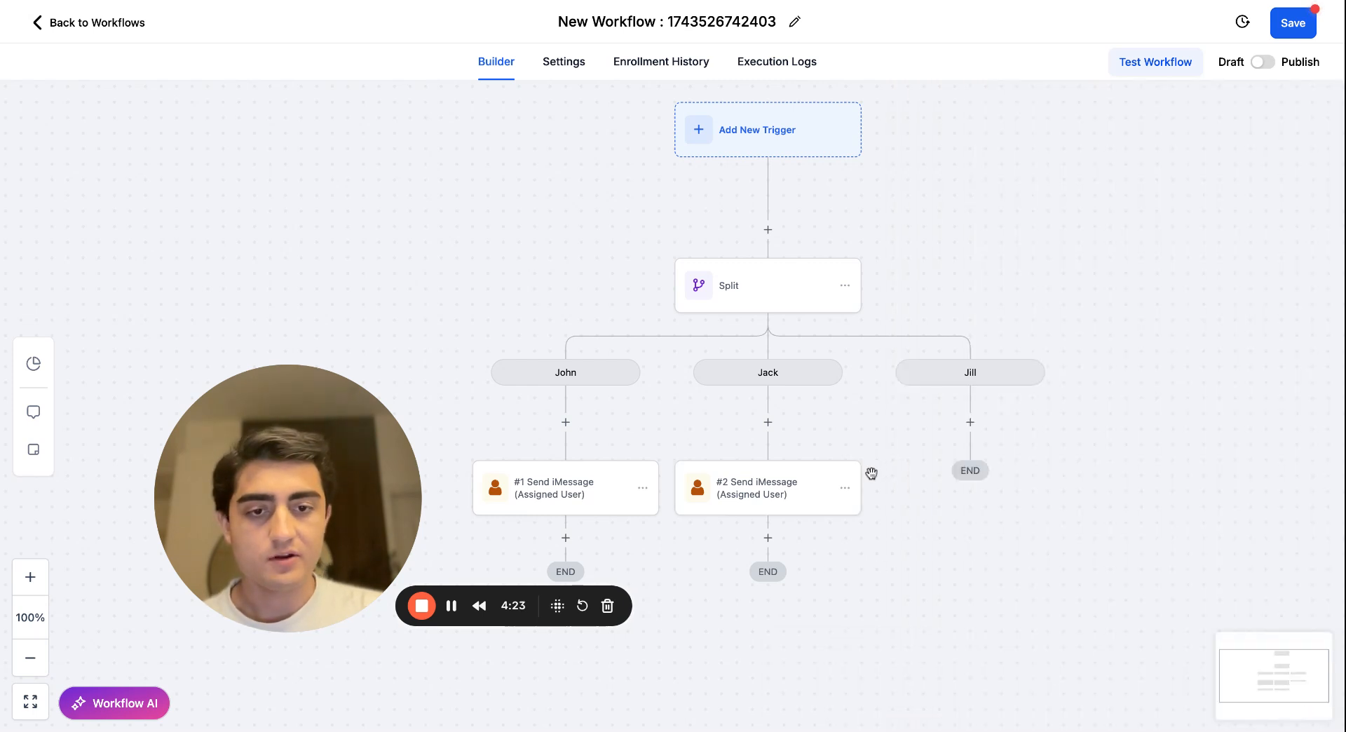
# Copy only the second path's Send iMessage action into the third path.
pyautogui.click(845, 489)
pyautogui.click(897, 549)
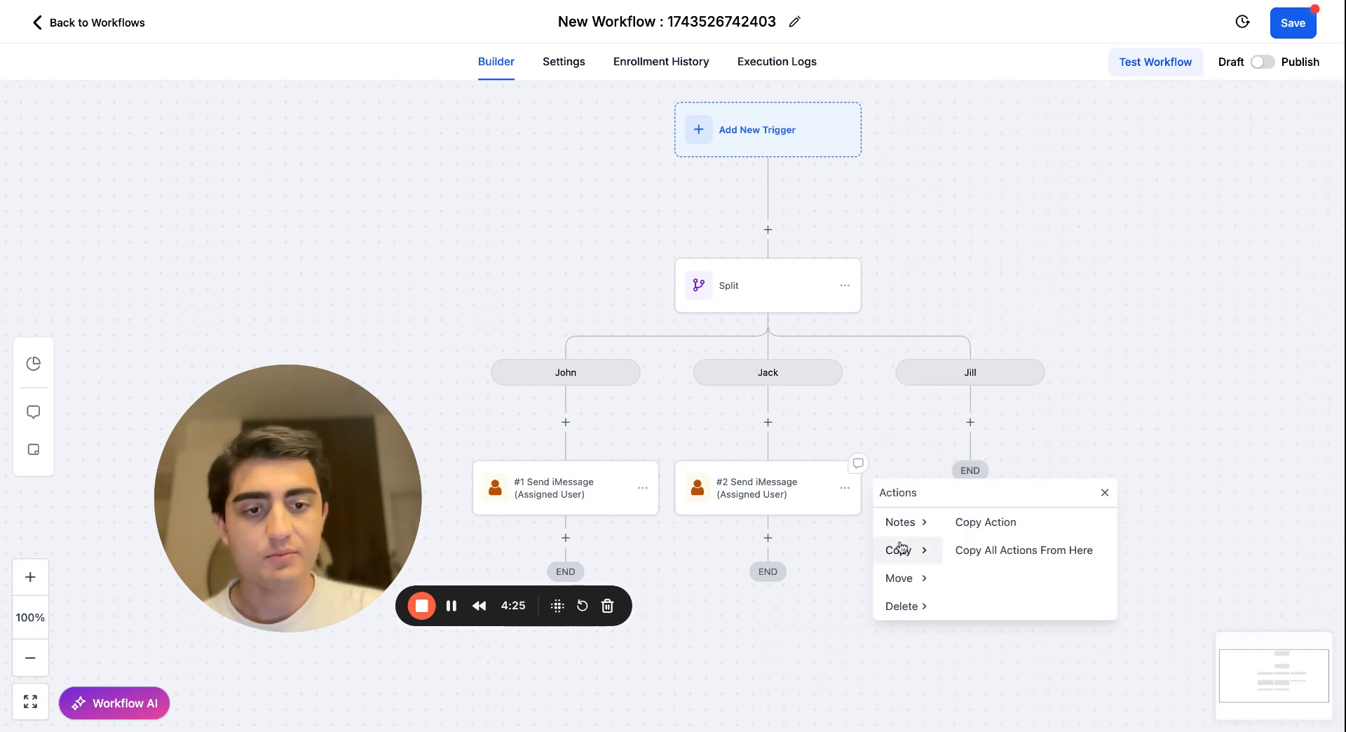
pyautogui.click(970, 519)
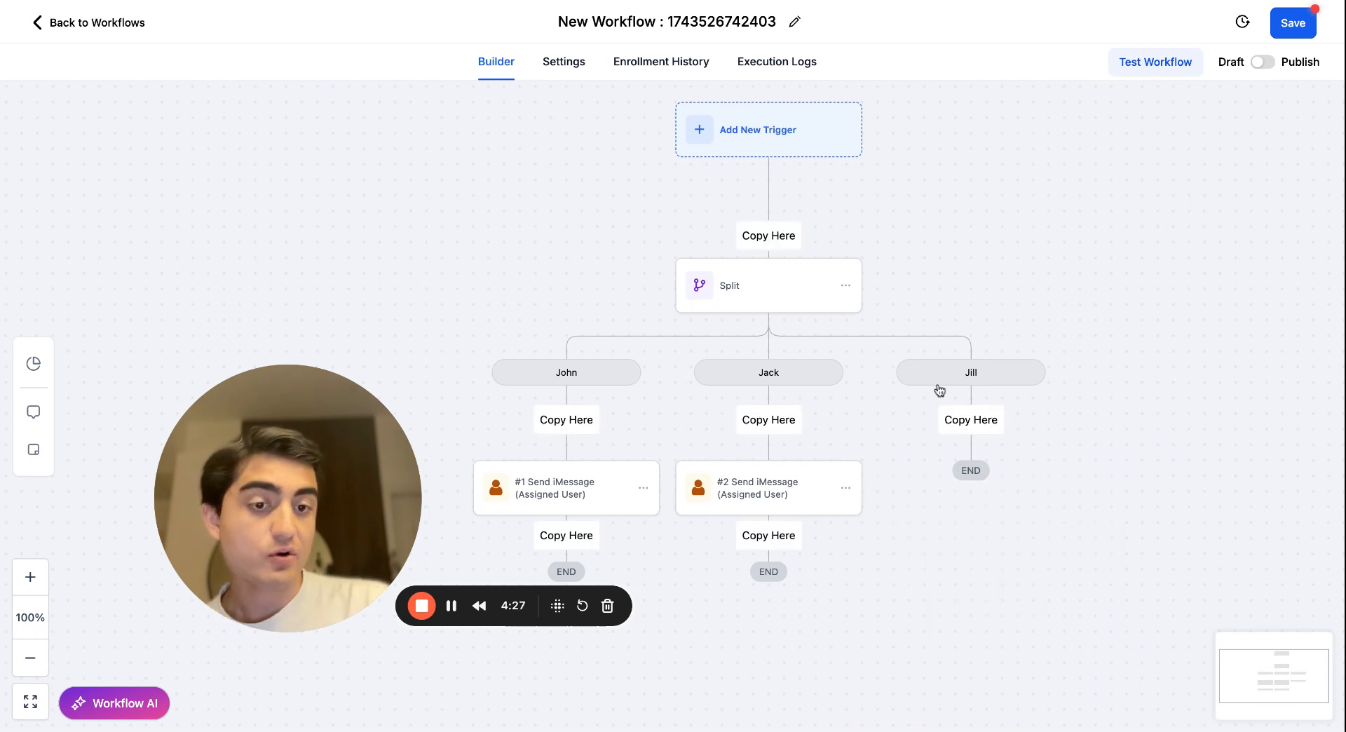
pyautogui.click(971, 433)
# Check the available phone lines for the third path's iMessage action, keep the second line, and save the action.
pyautogui.click(957, 494)
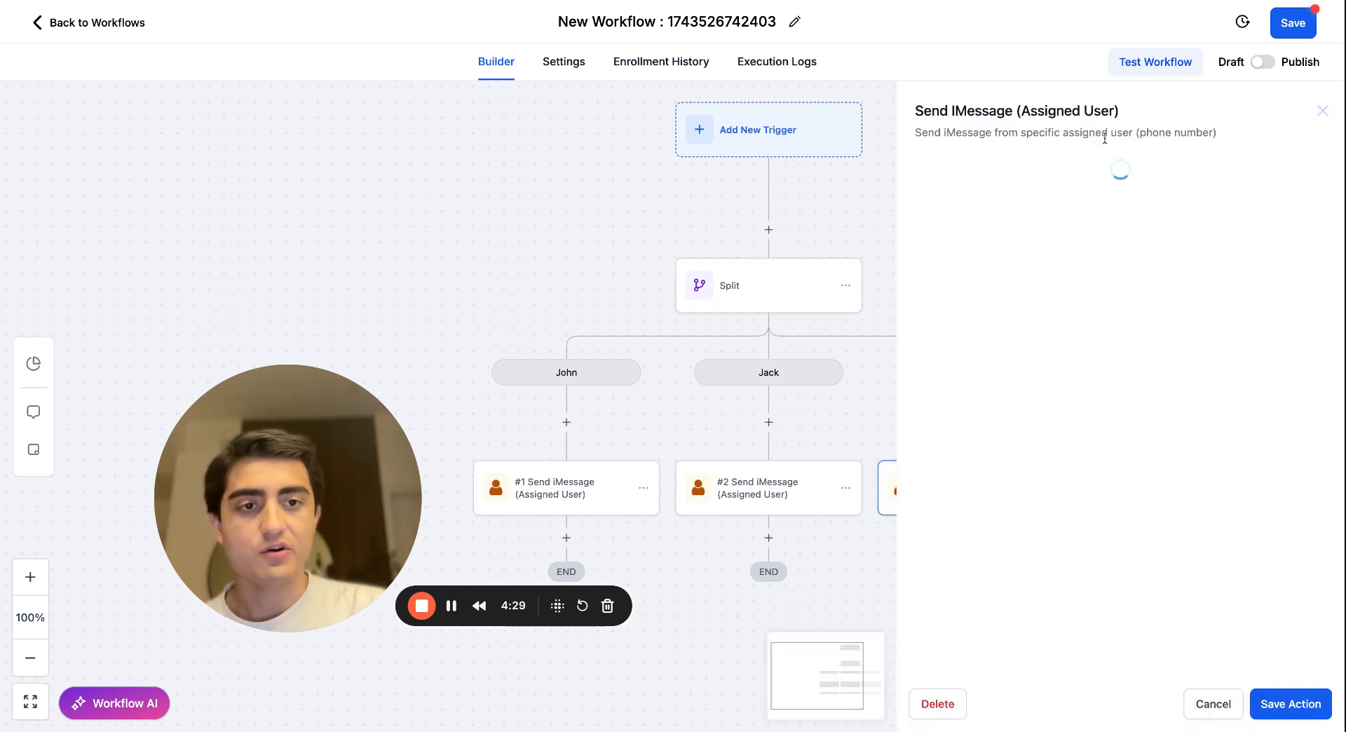
pyautogui.click(1009, 278)
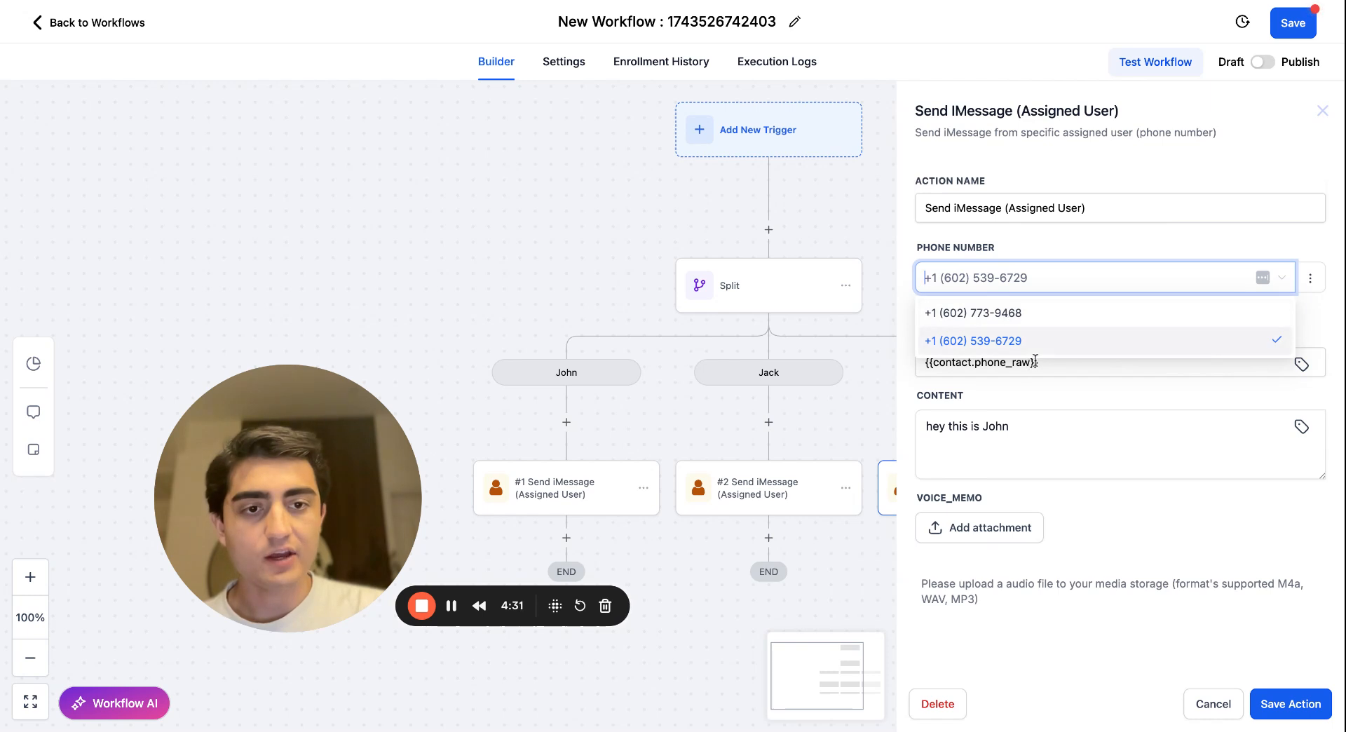
pyautogui.click(1072, 242)
pyautogui.click(1067, 270)
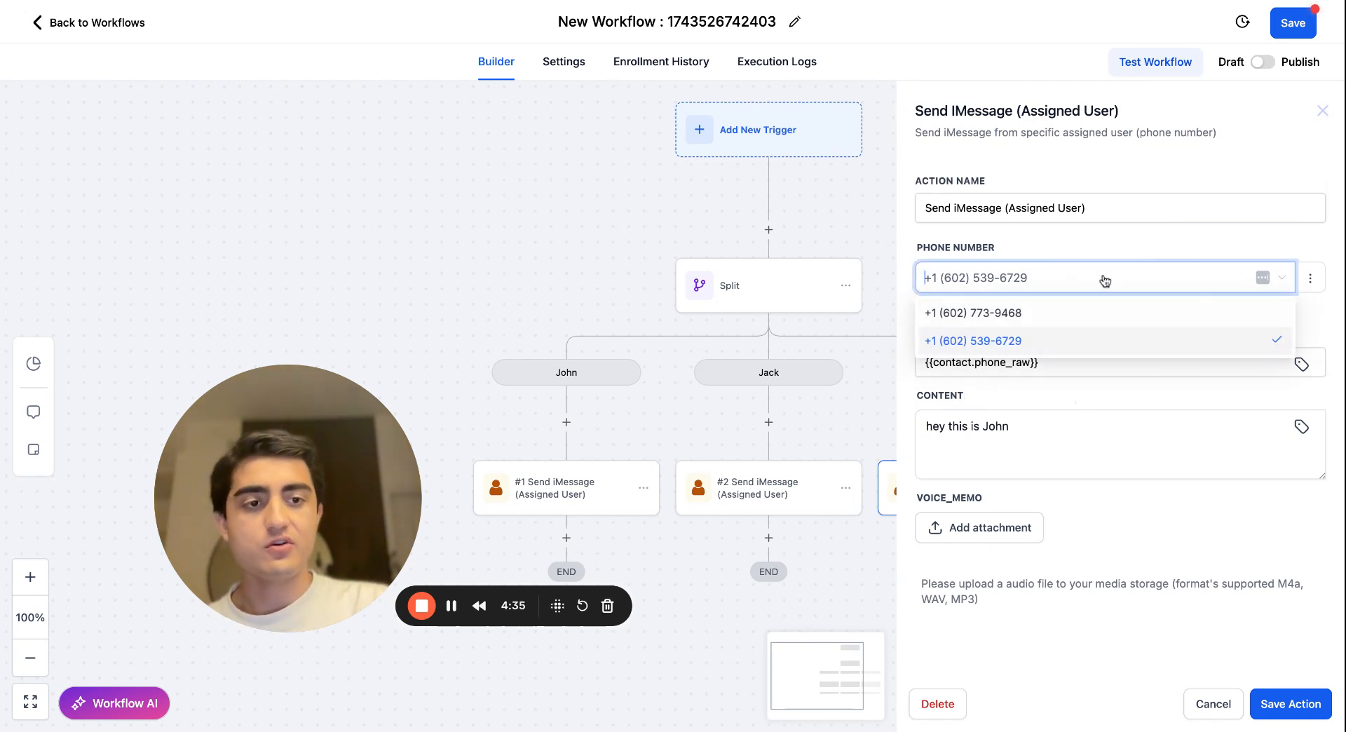
pyautogui.click(1148, 226)
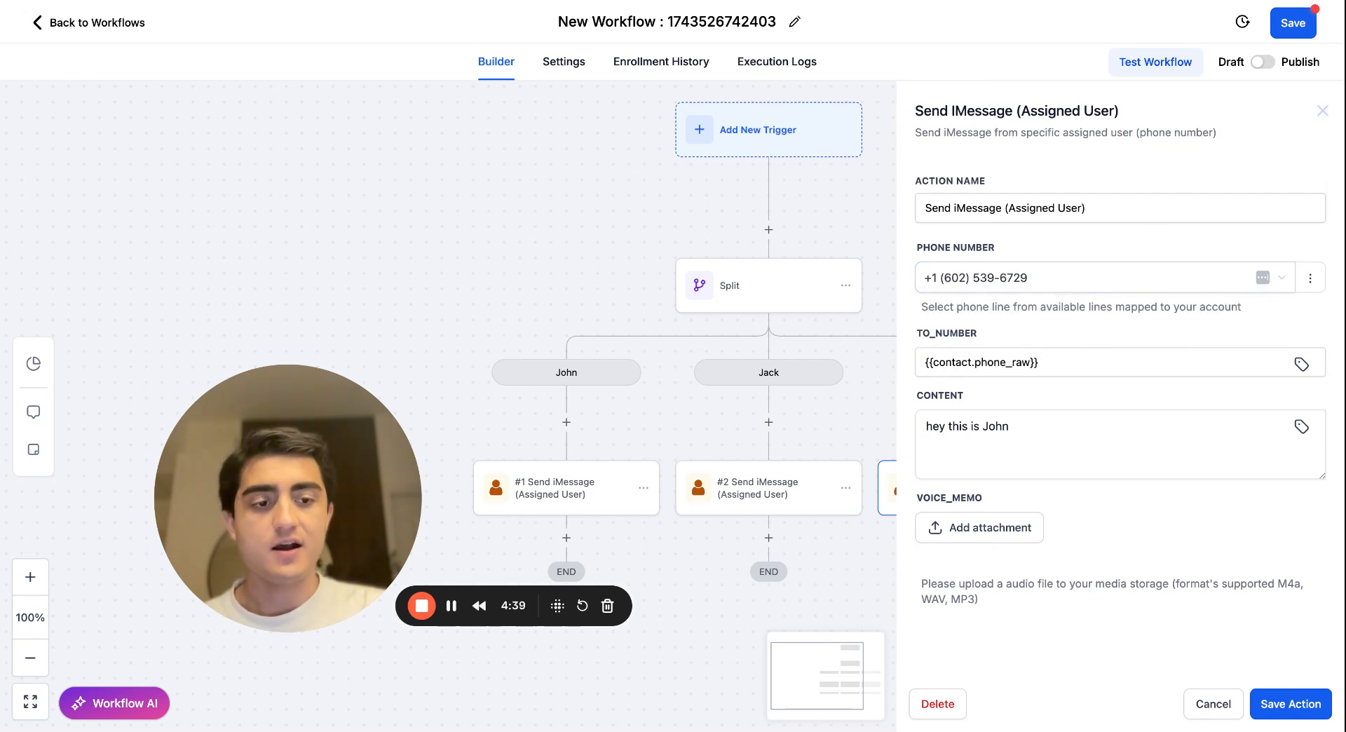
pyautogui.click(1296, 705)
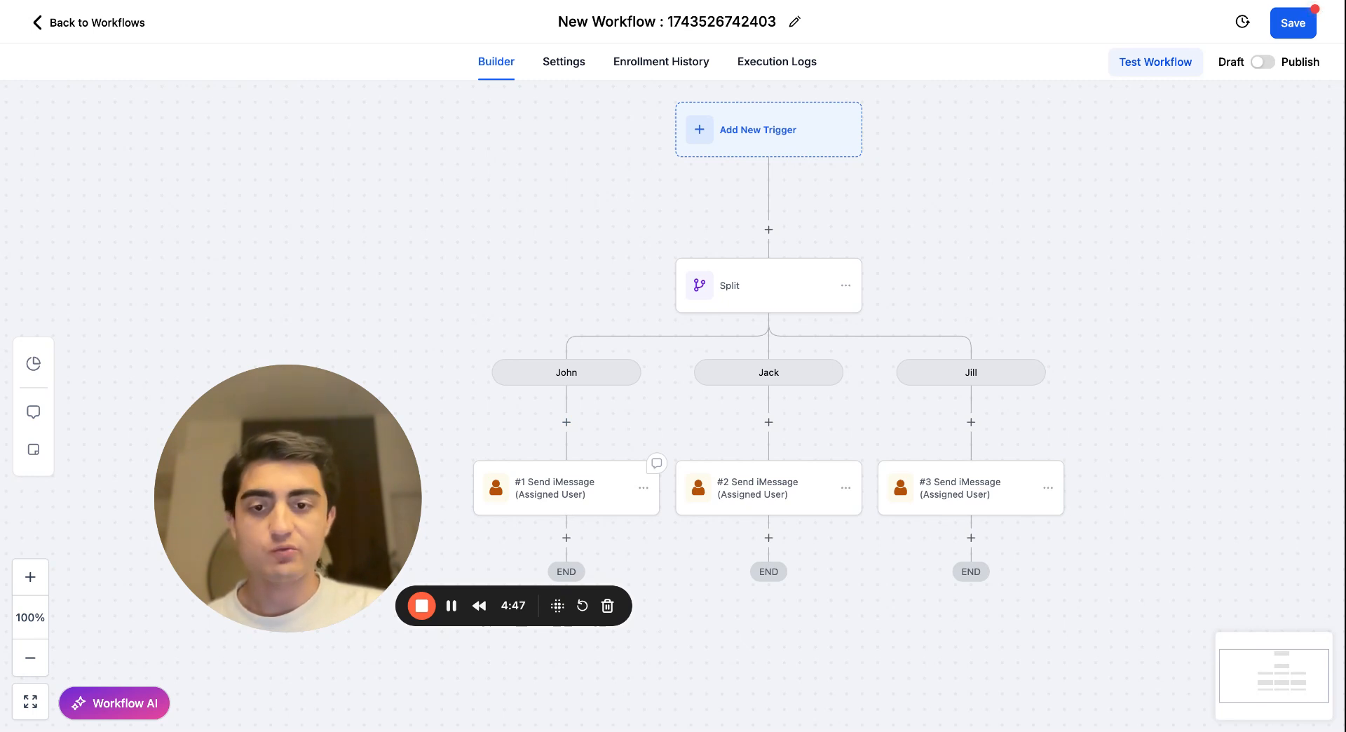
# Review the sending number and message content of the first path's iMessage action, and close it without changes.
pyautogui.click(575, 498)
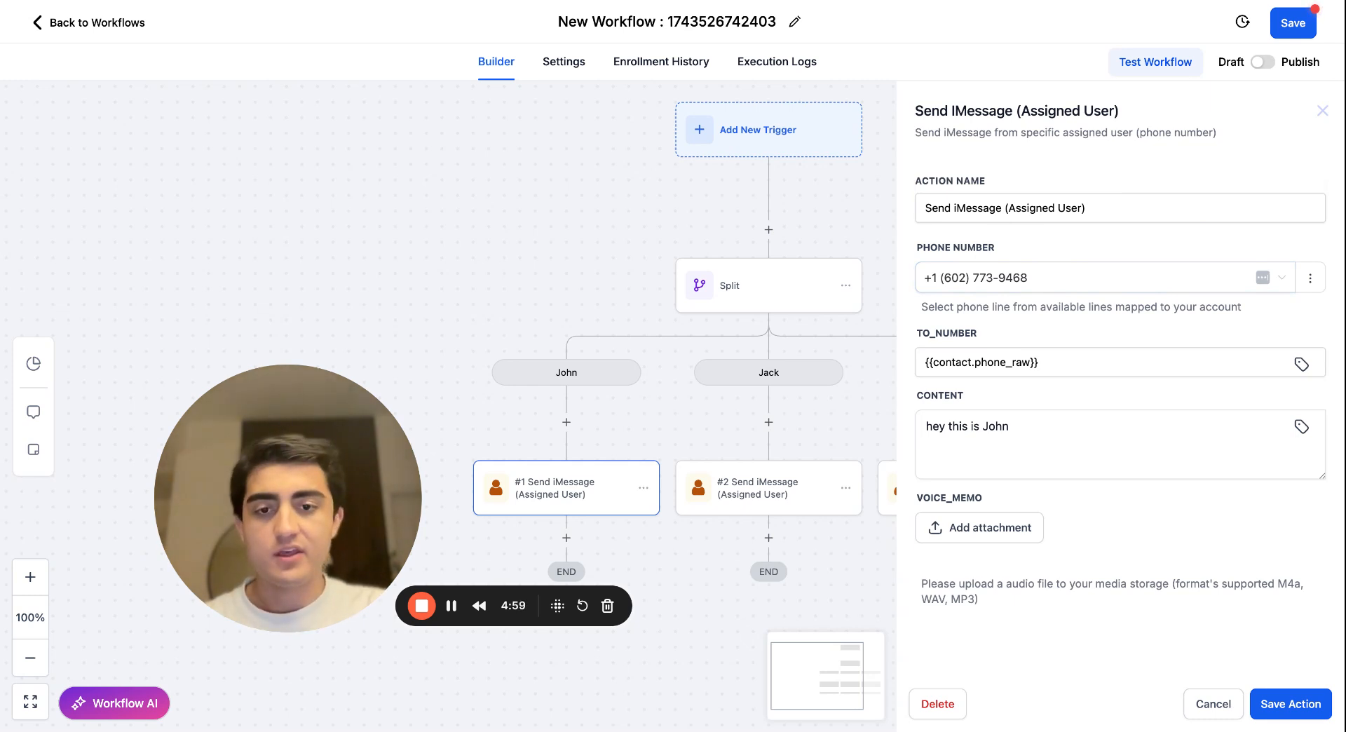
pyautogui.click(1213, 704)
pyautogui.click(571, 495)
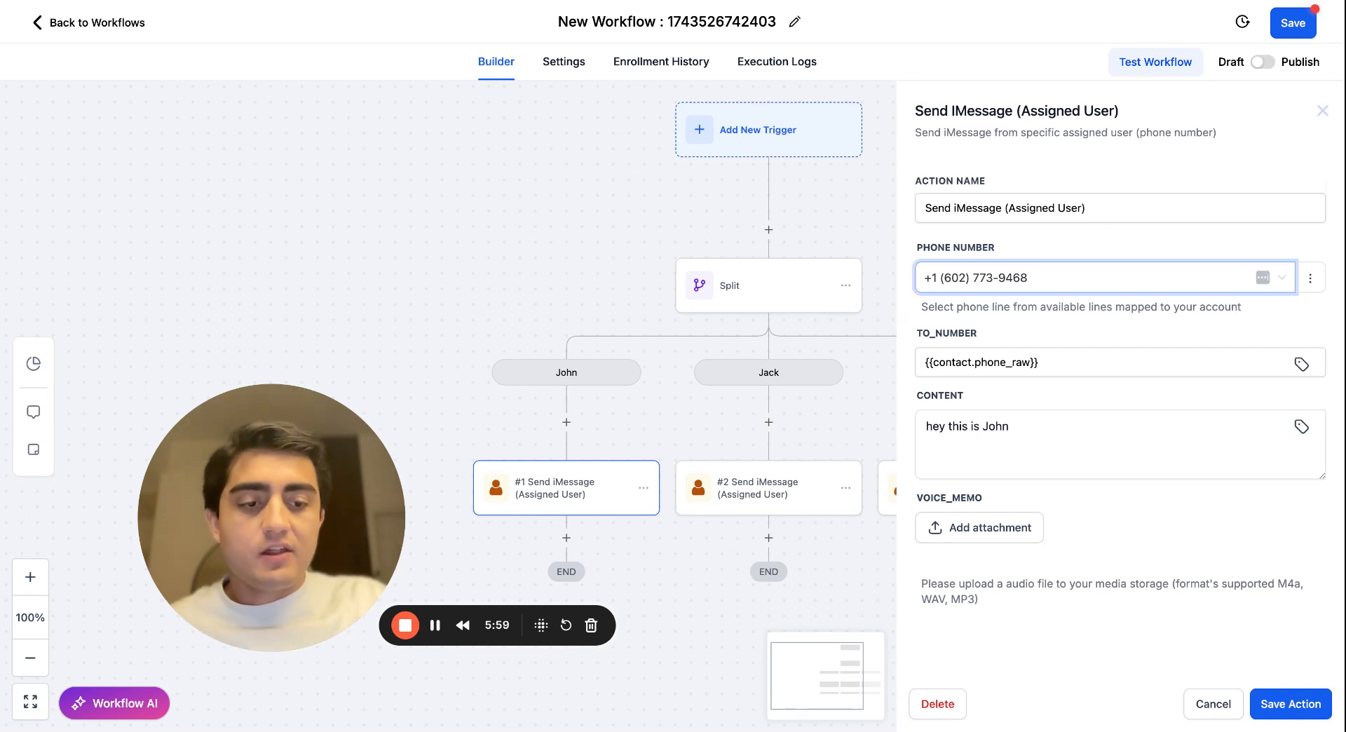
pyautogui.click(1213, 704)
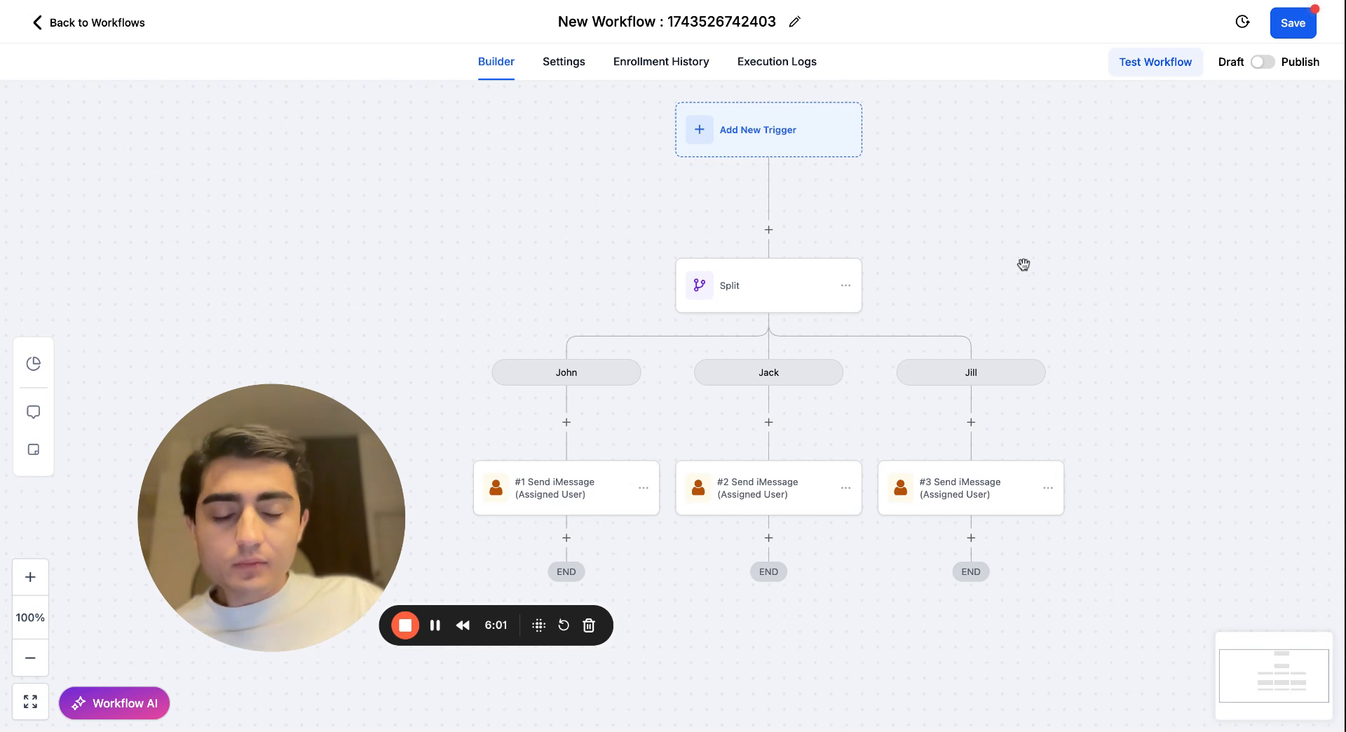
# Check the Split action's distribution type options and path percentages, and close it without changes.
pyautogui.click(788, 287)
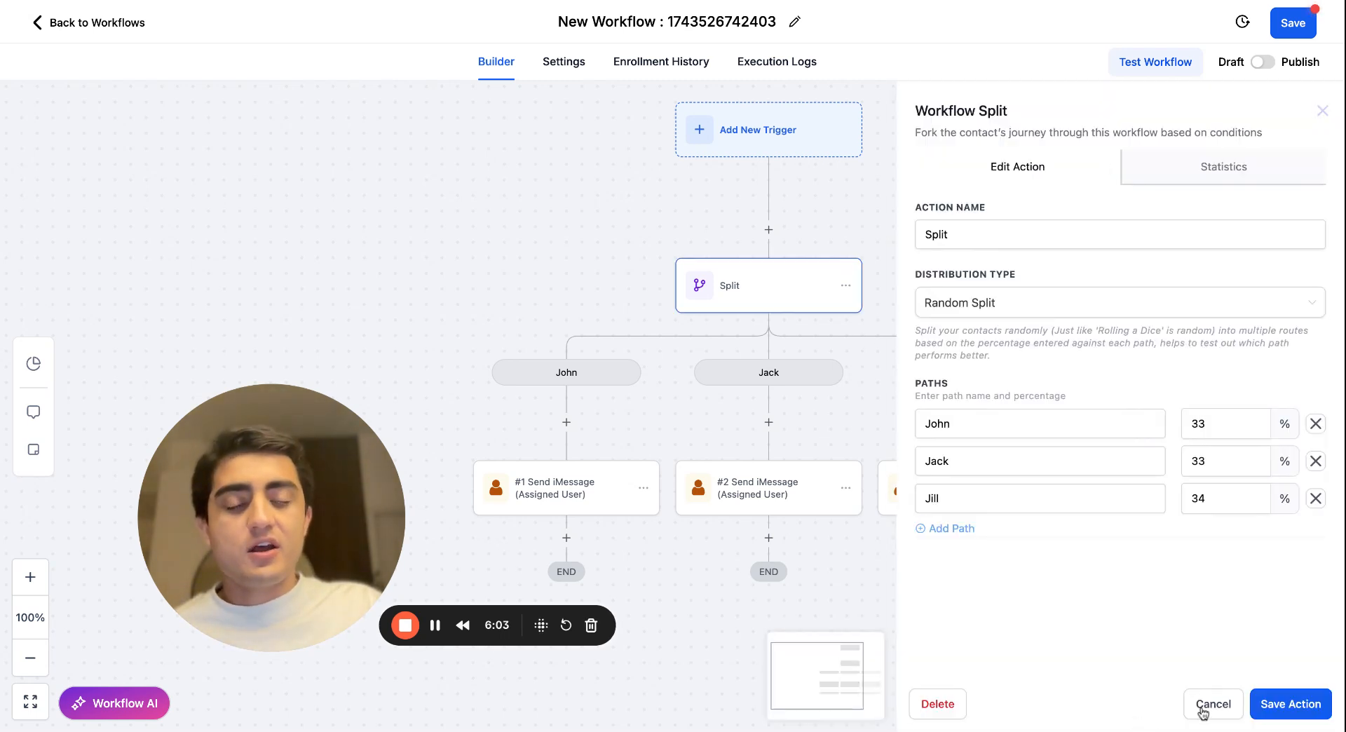
pyautogui.click(1019, 316)
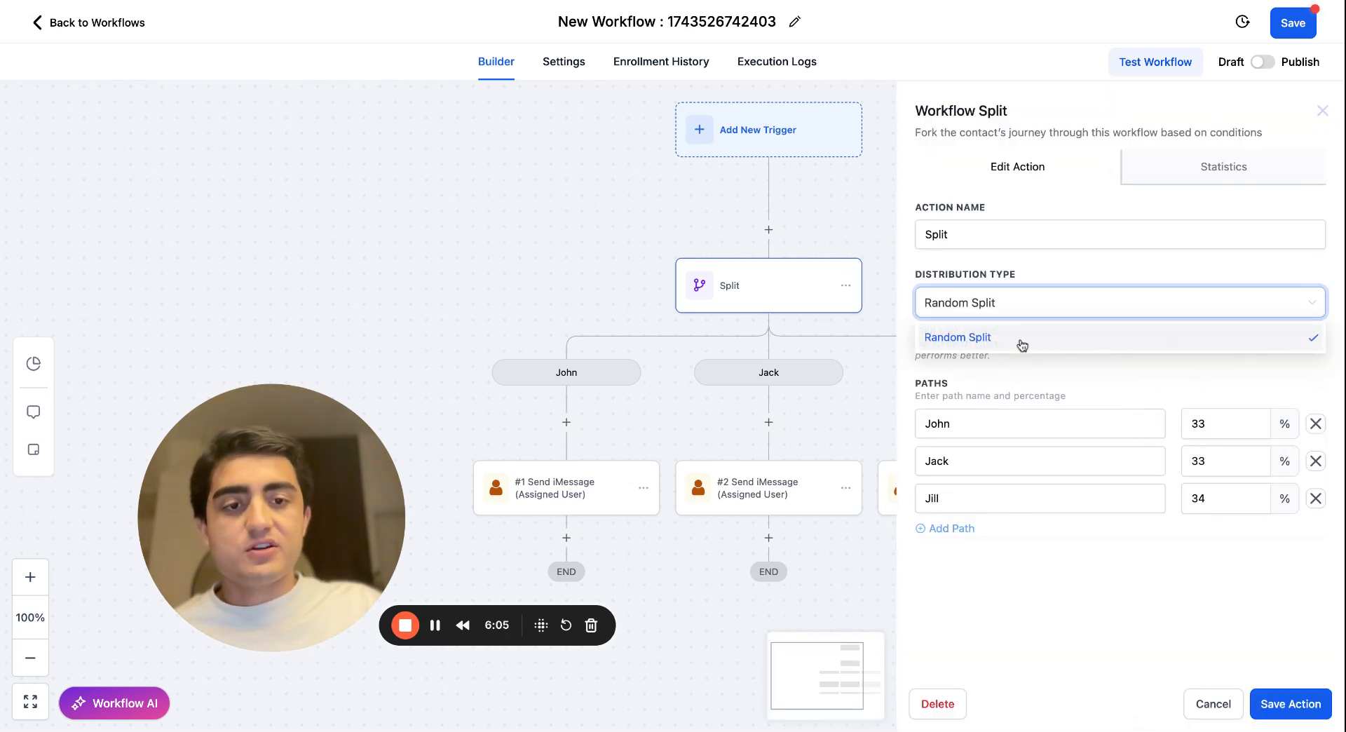
pyautogui.click(1005, 314)
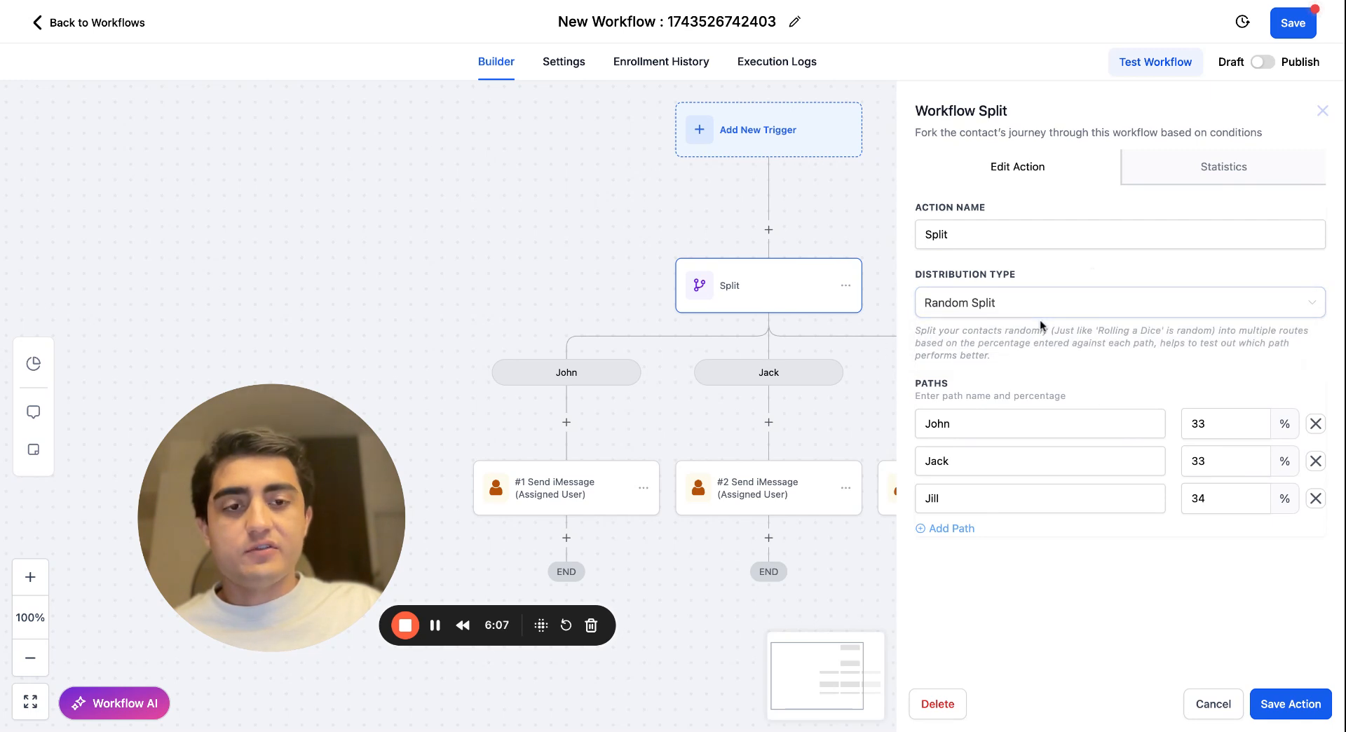
pyautogui.click(1236, 709)
# Review the sending phone number of the iMessage action on the third path and the one on the second path.
pyautogui.click(936, 501)
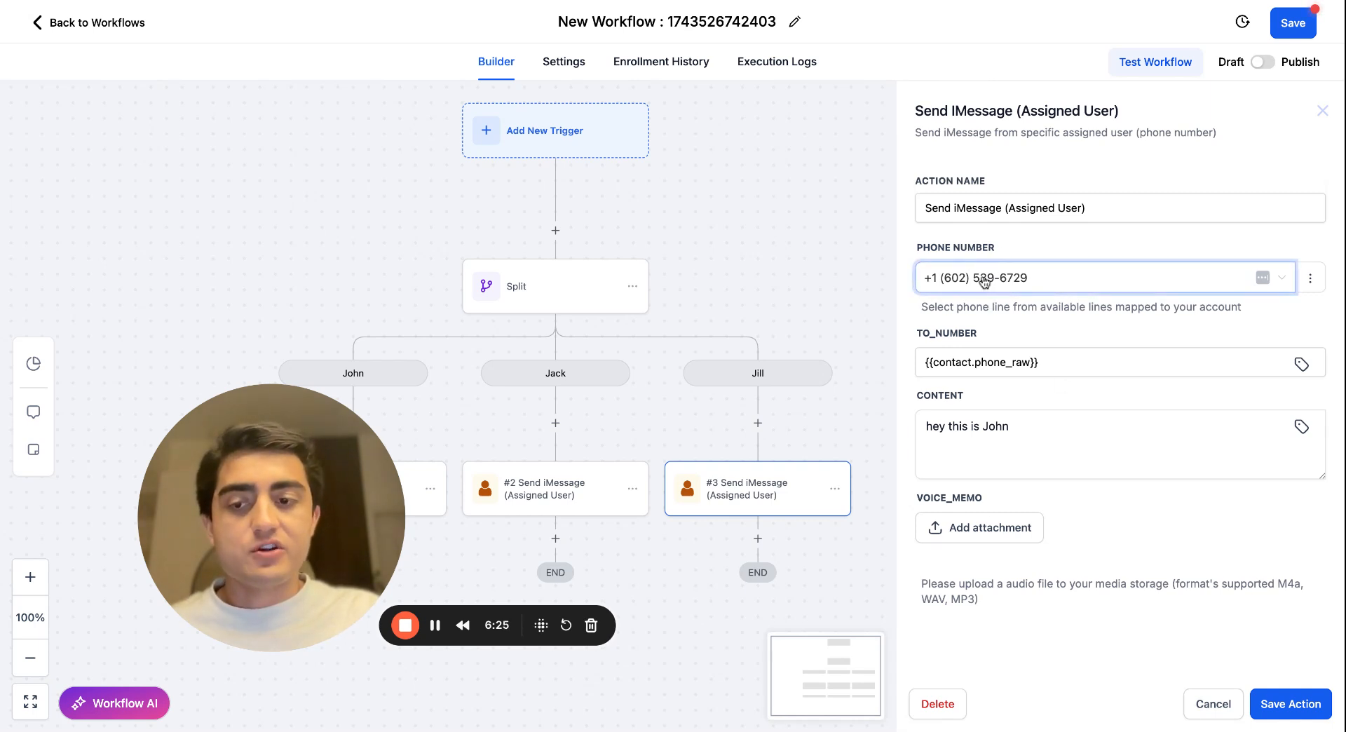
pyautogui.click(1048, 472)
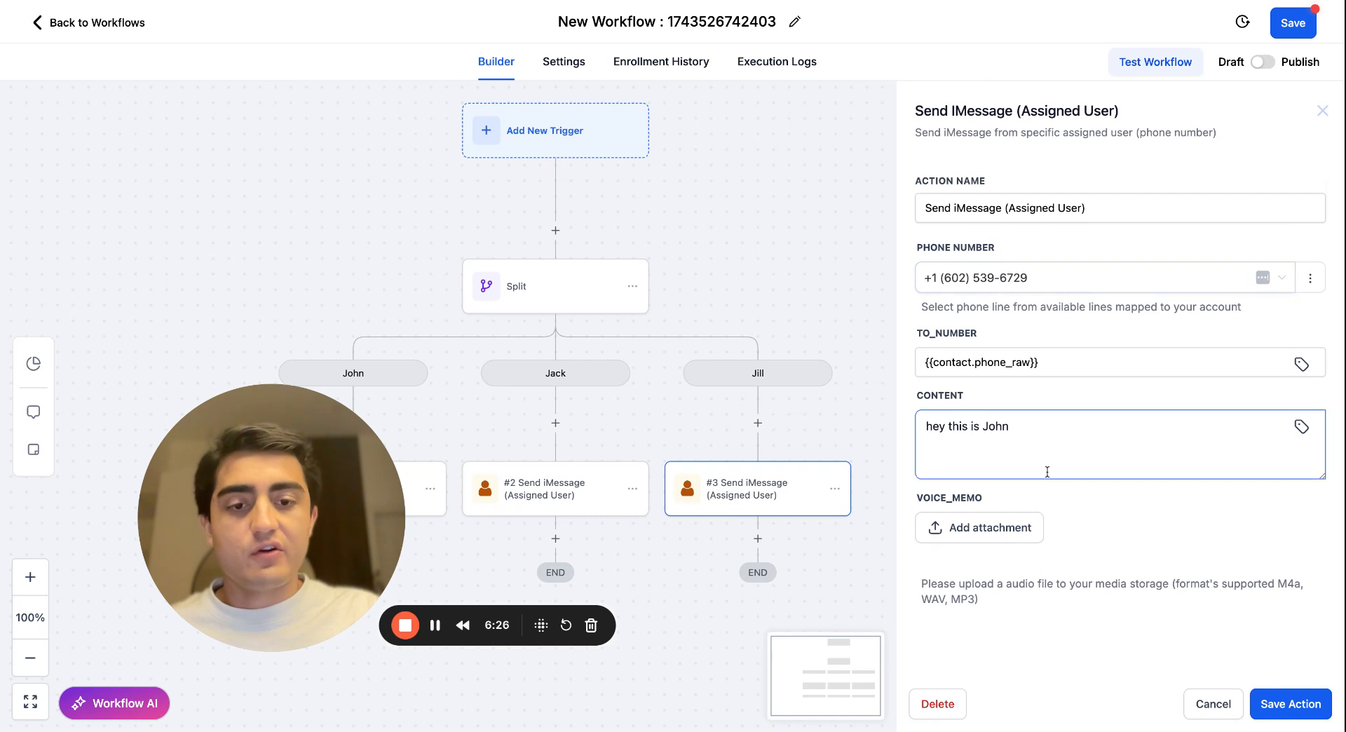
pyautogui.click(1214, 705)
pyautogui.click(597, 503)
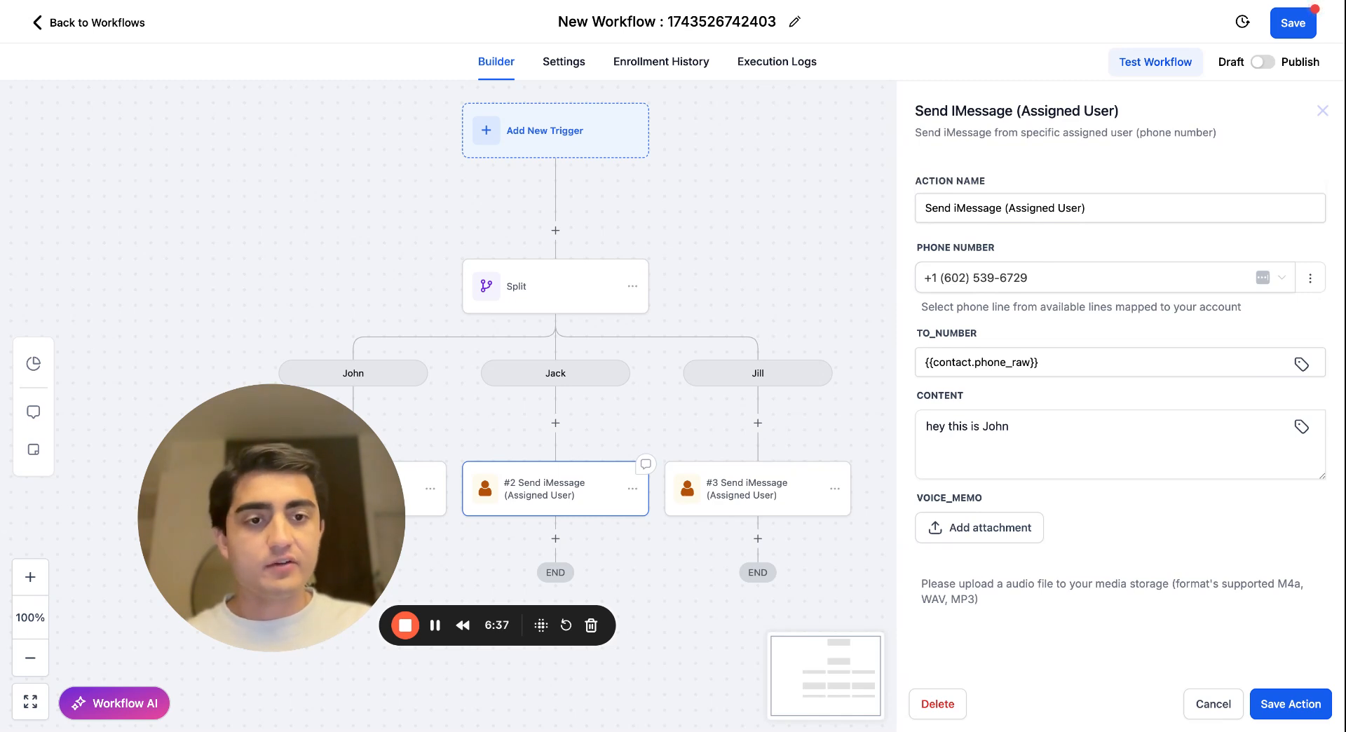
pyautogui.click(1072, 286)
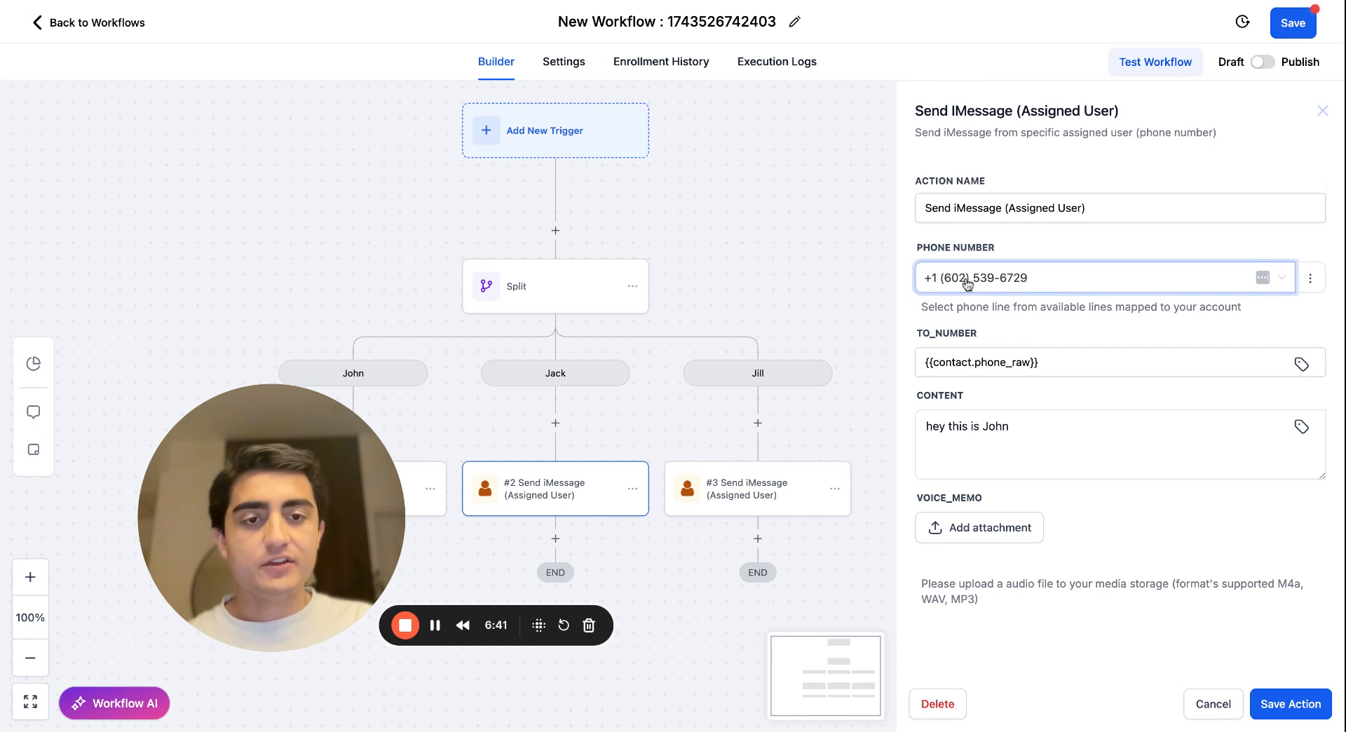
# Check the phone lines available to the second path's iMessage action, and compare the sending numbers of the first and second paths.
pyautogui.click(1066, 285)
pyautogui.click(1059, 247)
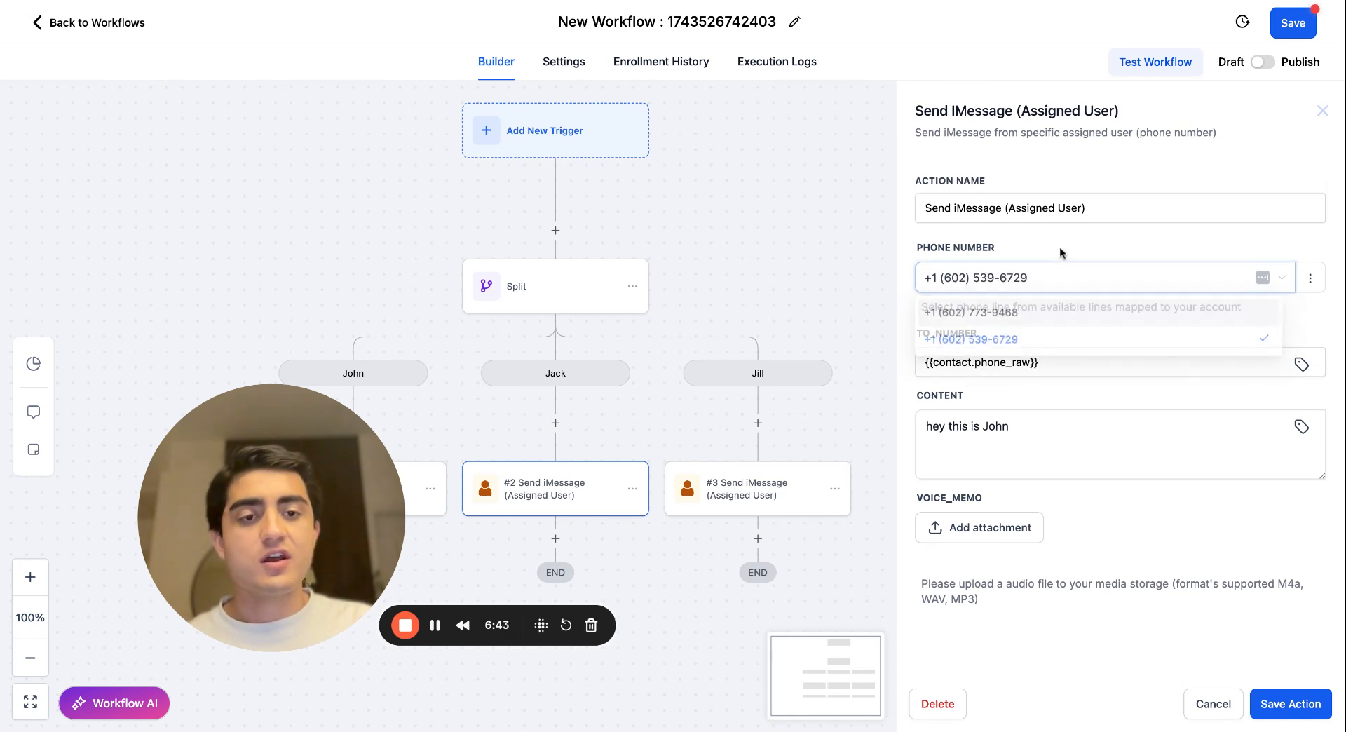
pyautogui.click(1212, 704)
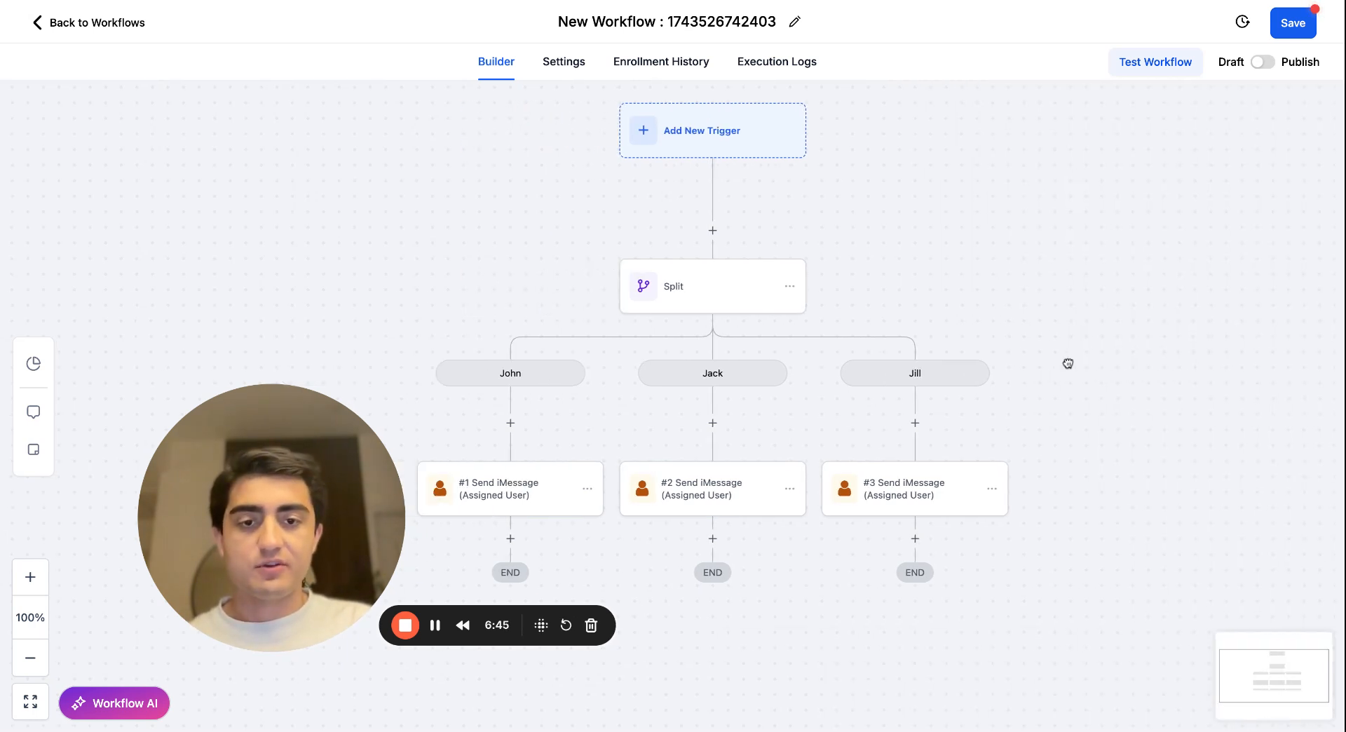
pyautogui.moveTo(1067, 364); pyautogui.dragTo(1091, 364)
pyautogui.moveTo(318, 458); pyautogui.dragTo(304, 482)
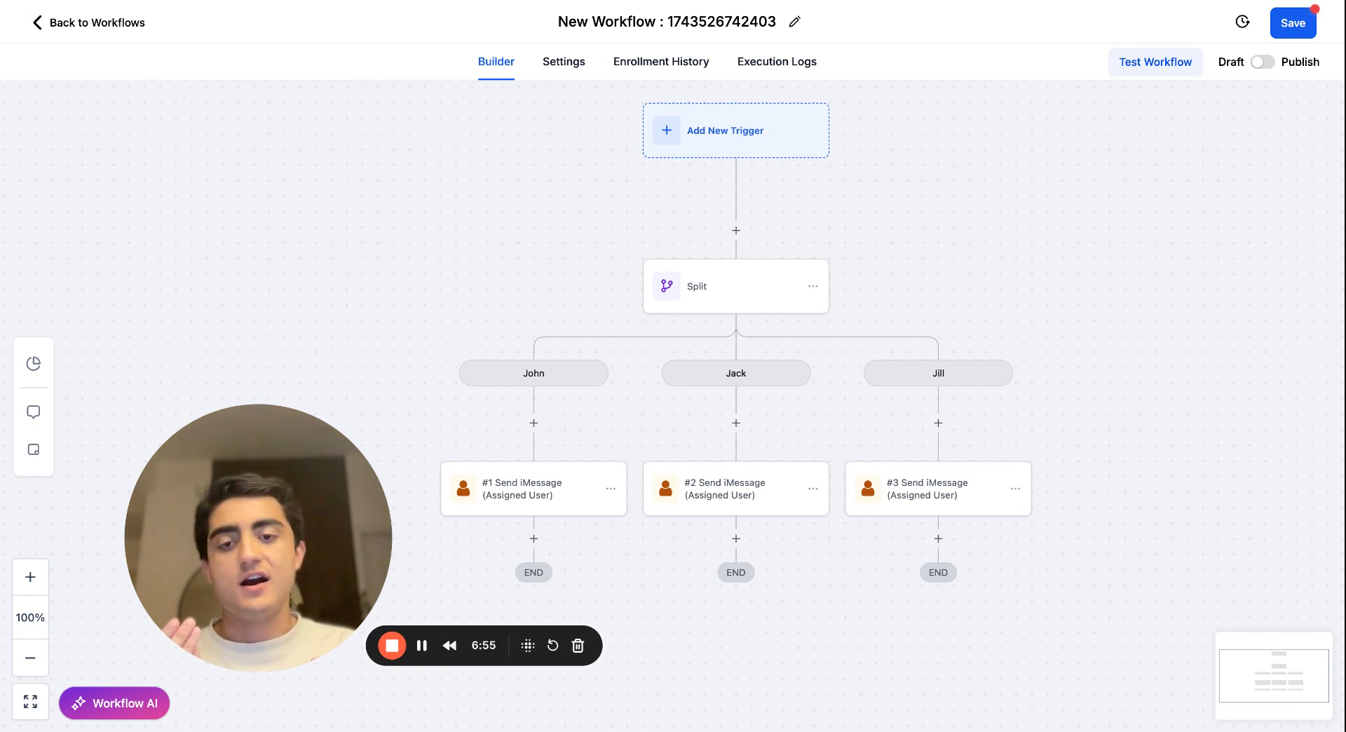
pyautogui.click(560, 499)
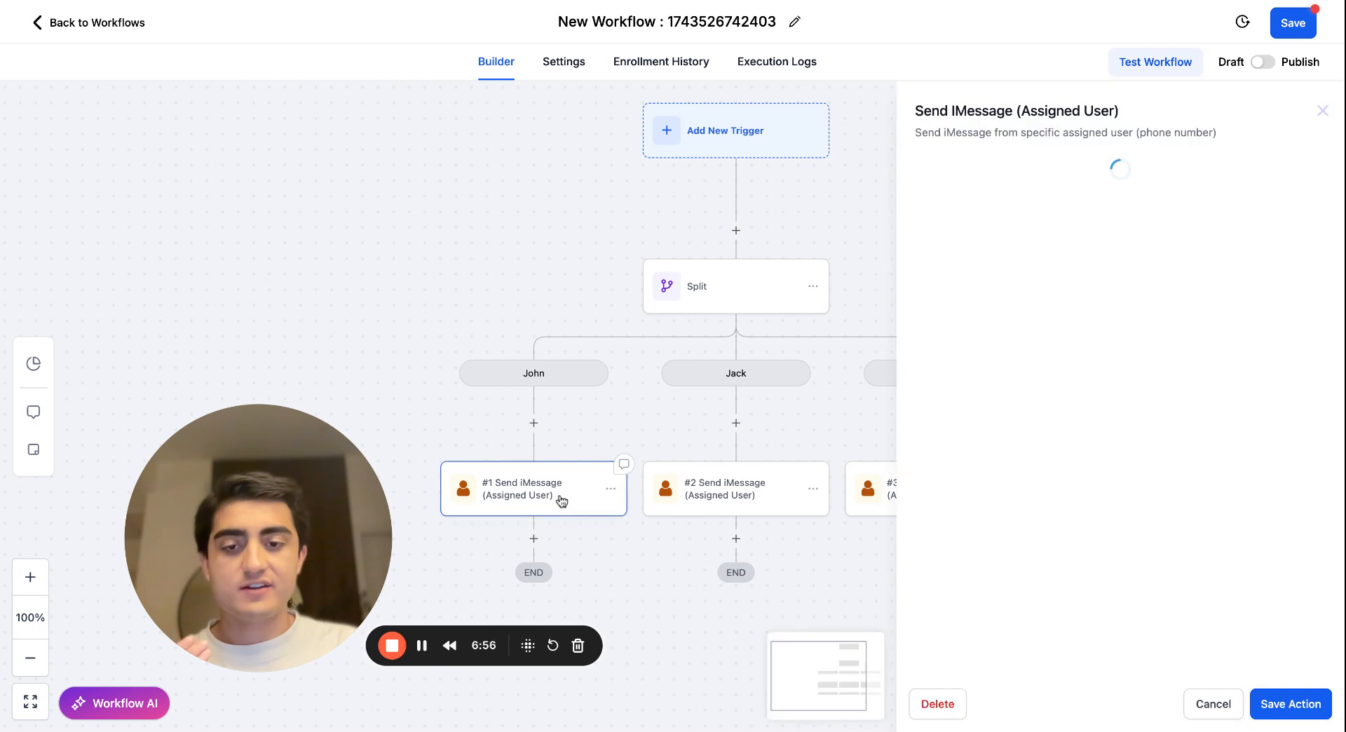
pyautogui.click(724, 495)
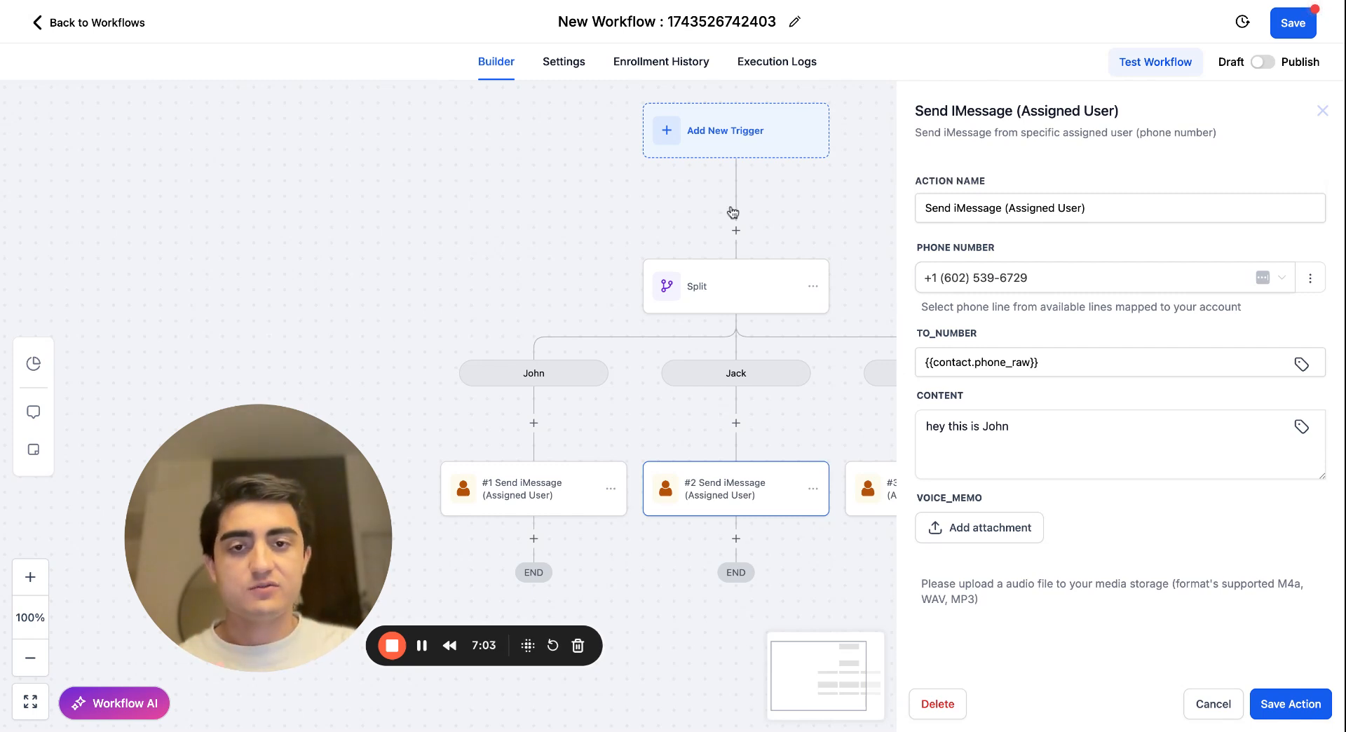
# Add a Send iMessage action between the trigger and the Split.
pyautogui.click(735, 231)
pyautogui.write('d')
pyautogui.press('BackSpace')
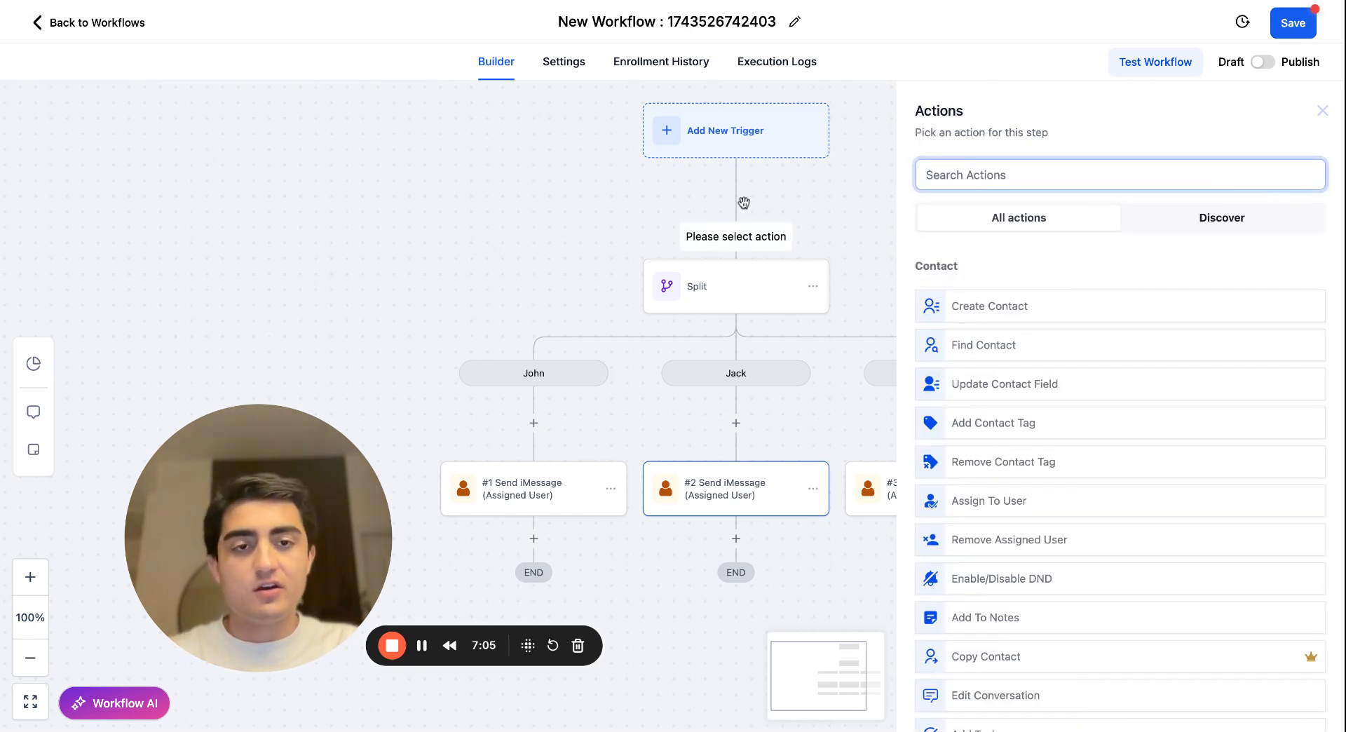
pyautogui.write('send')
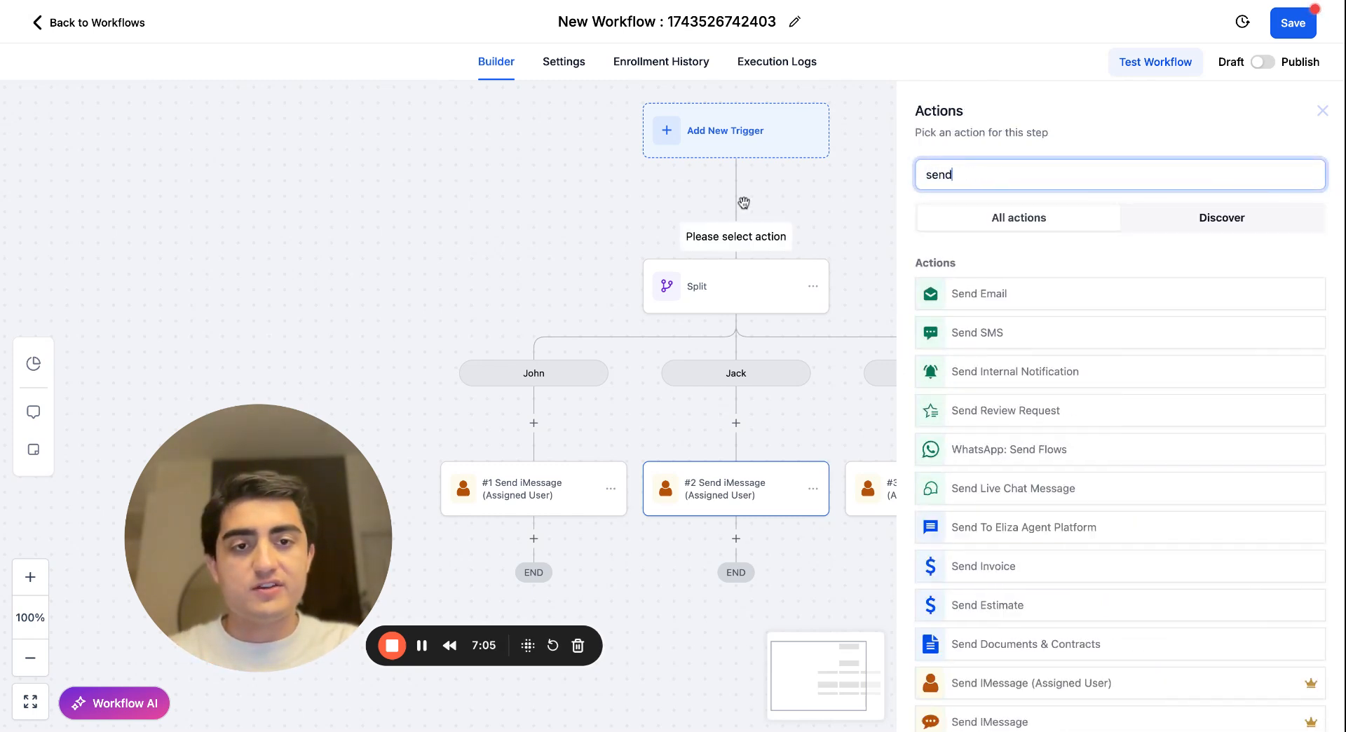
pyautogui.click(981, 724)
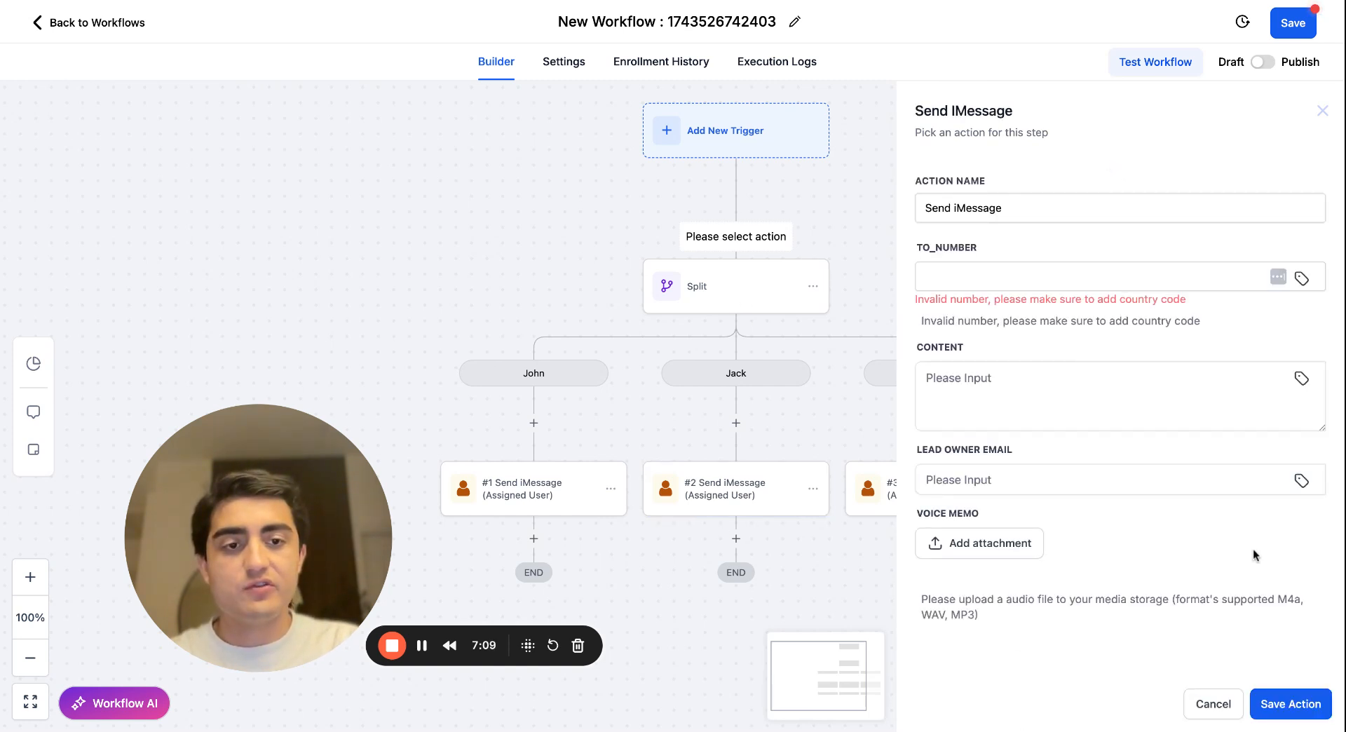
# Set the new iMessage action's recipient to {{contact.phone_raw}} and its content to "test", and save the action.
pyautogui.click(992, 278)
pyautogui.write('{{contact.phone_raw}}')
pyautogui.click(1082, 386)
pyautogui.write('te')
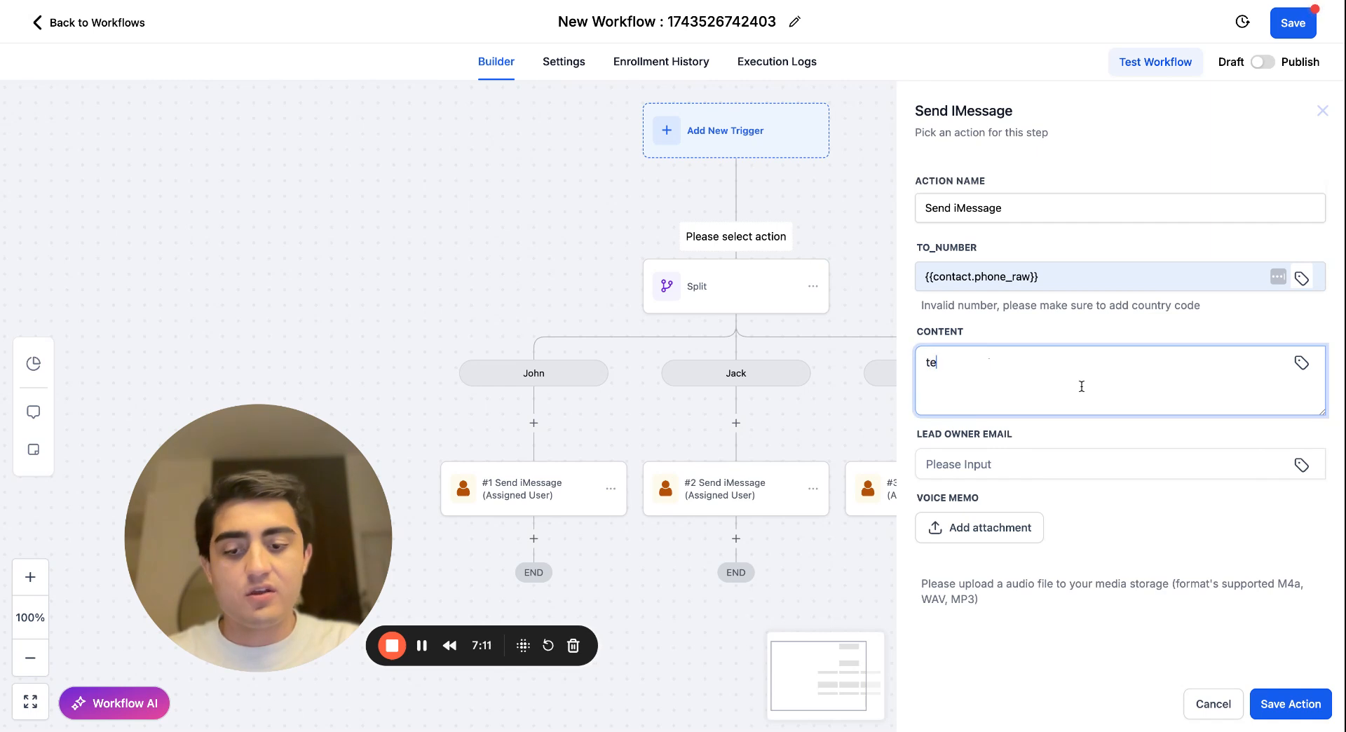
pyautogui.click(1277, 713)
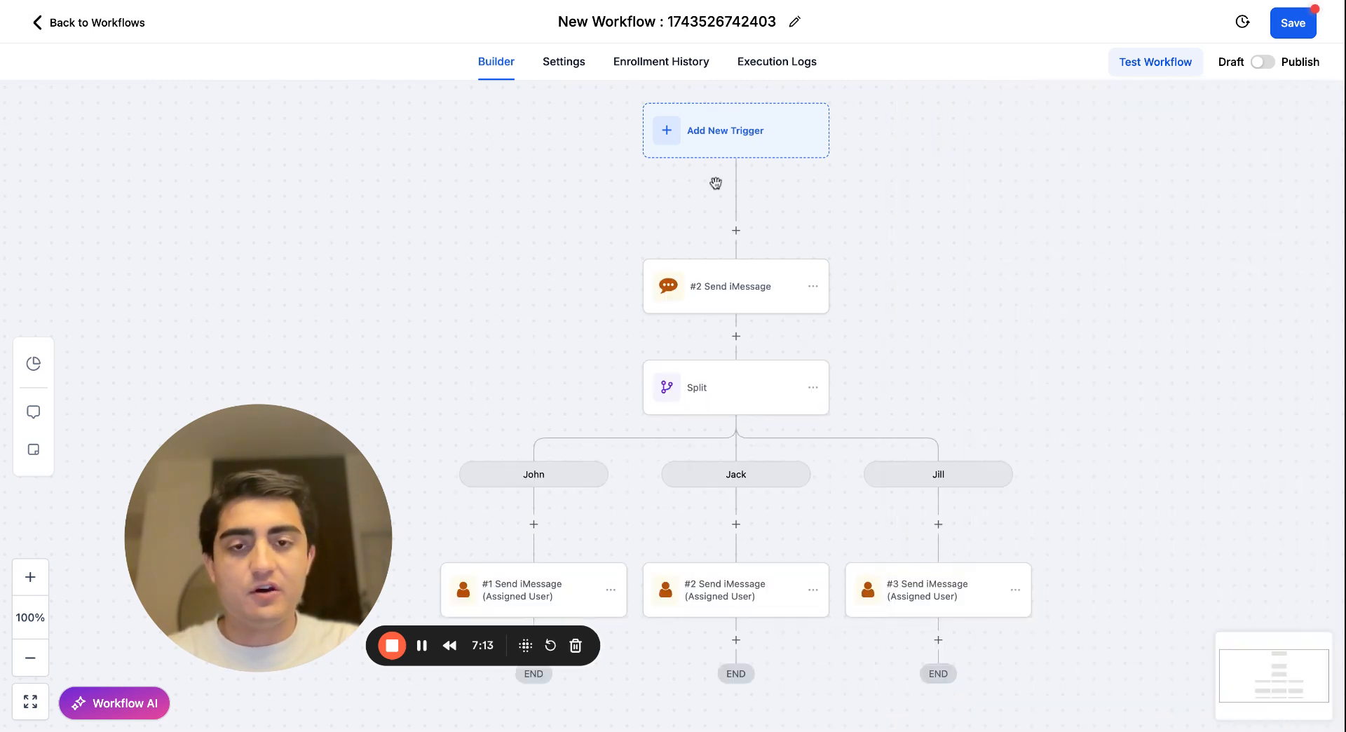
# Review the Send iMessage action above the Split and the assigned-user iMessage actions on the paths, and close them without changes.
pyautogui.click(760, 301)
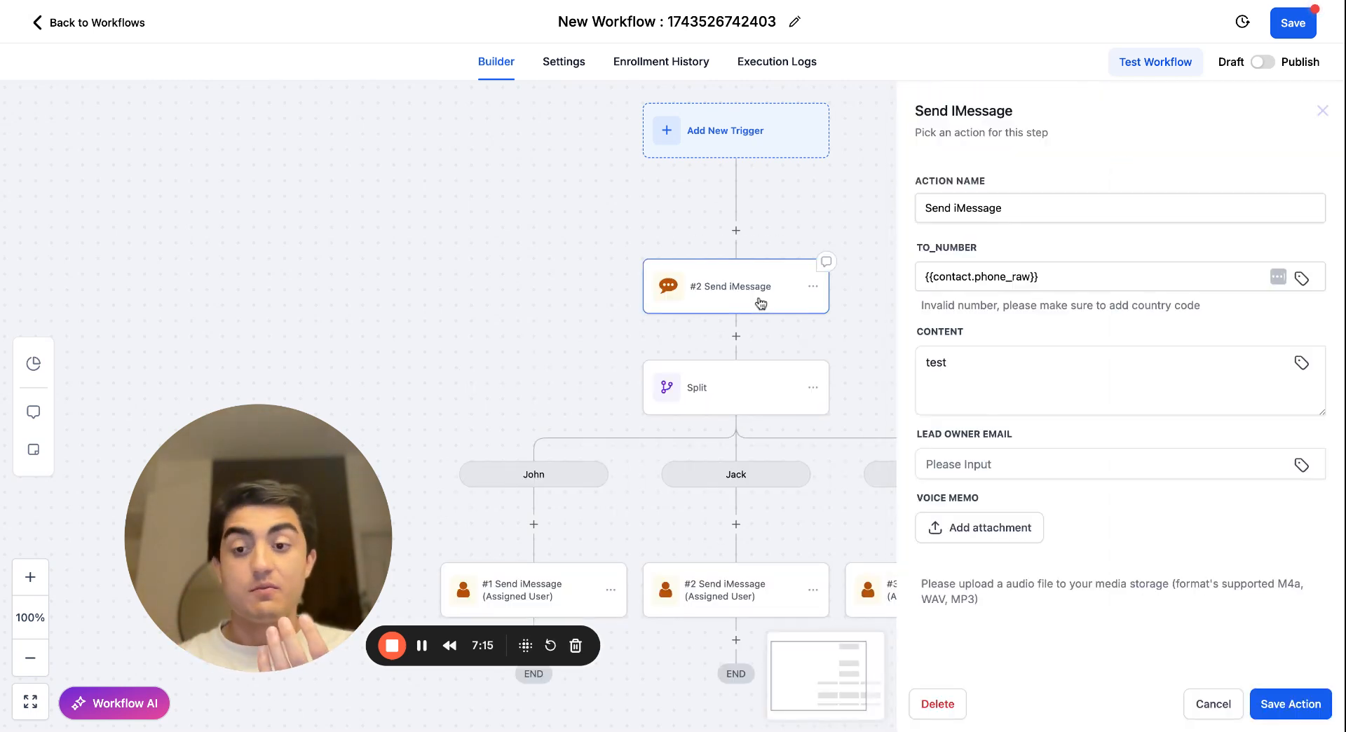
pyautogui.click(1214, 704)
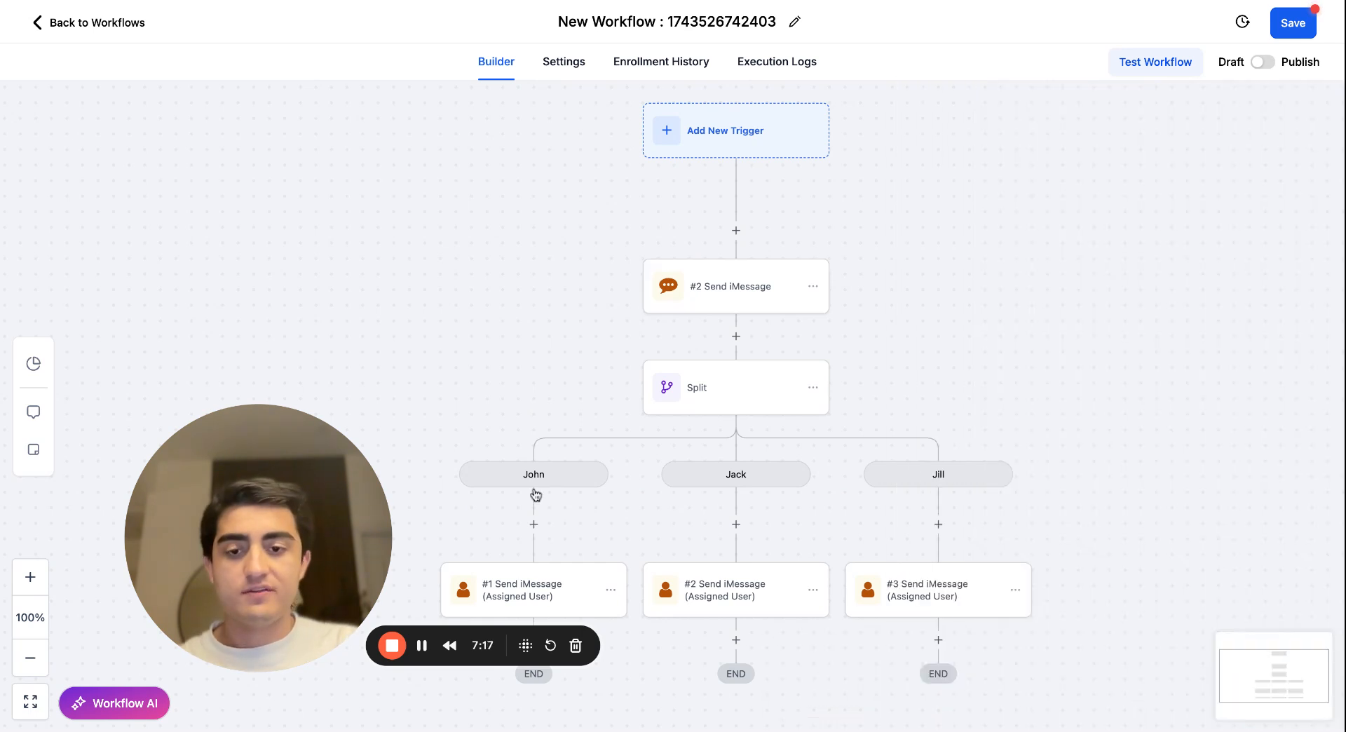
pyautogui.moveTo(604, 543); pyautogui.dragTo(613, 513)
pyautogui.click(727, 263)
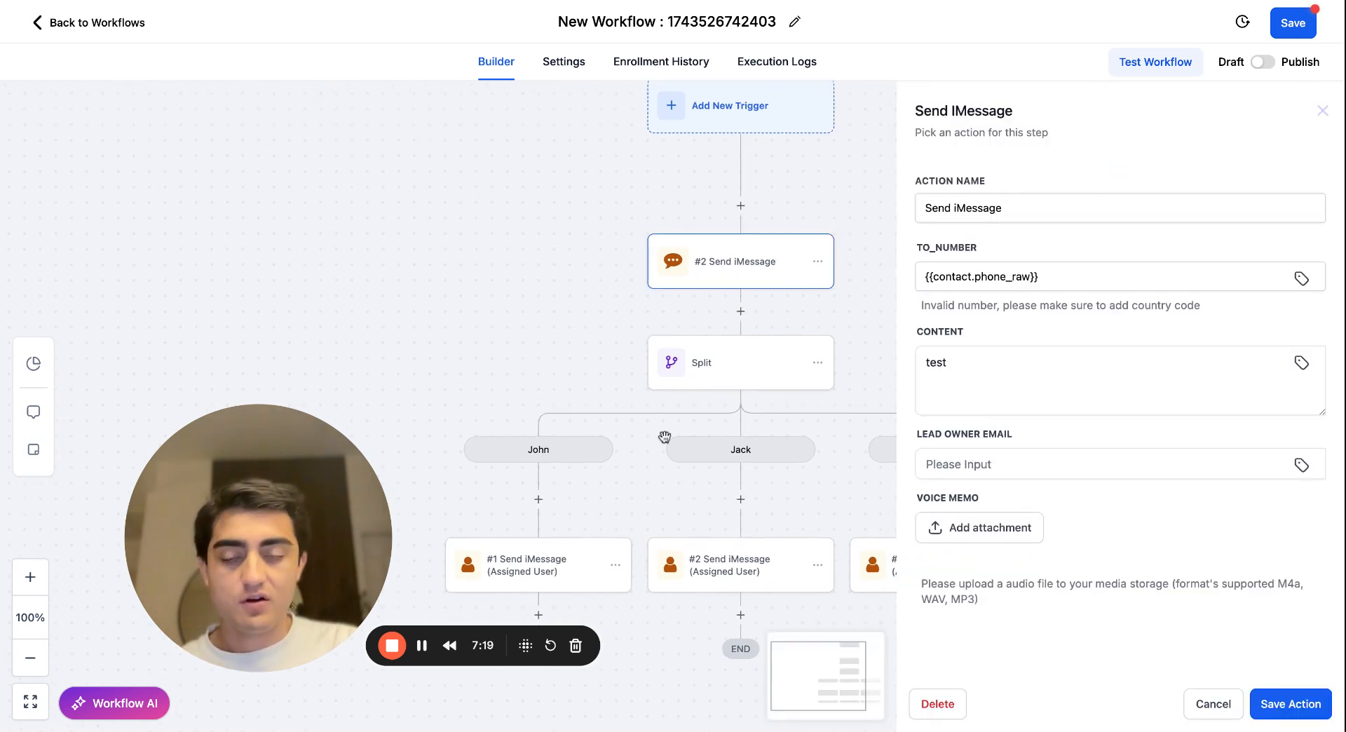
pyautogui.click(754, 569)
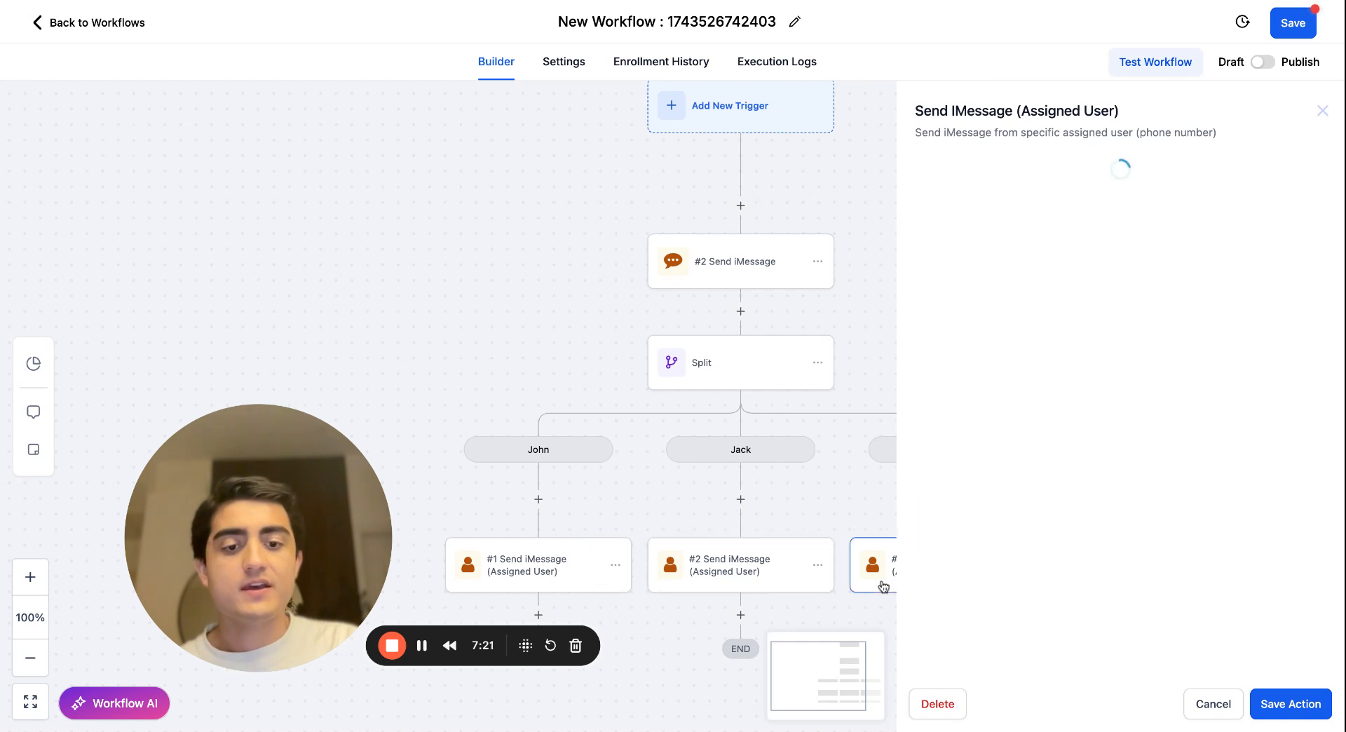
pyautogui.click(547, 588)
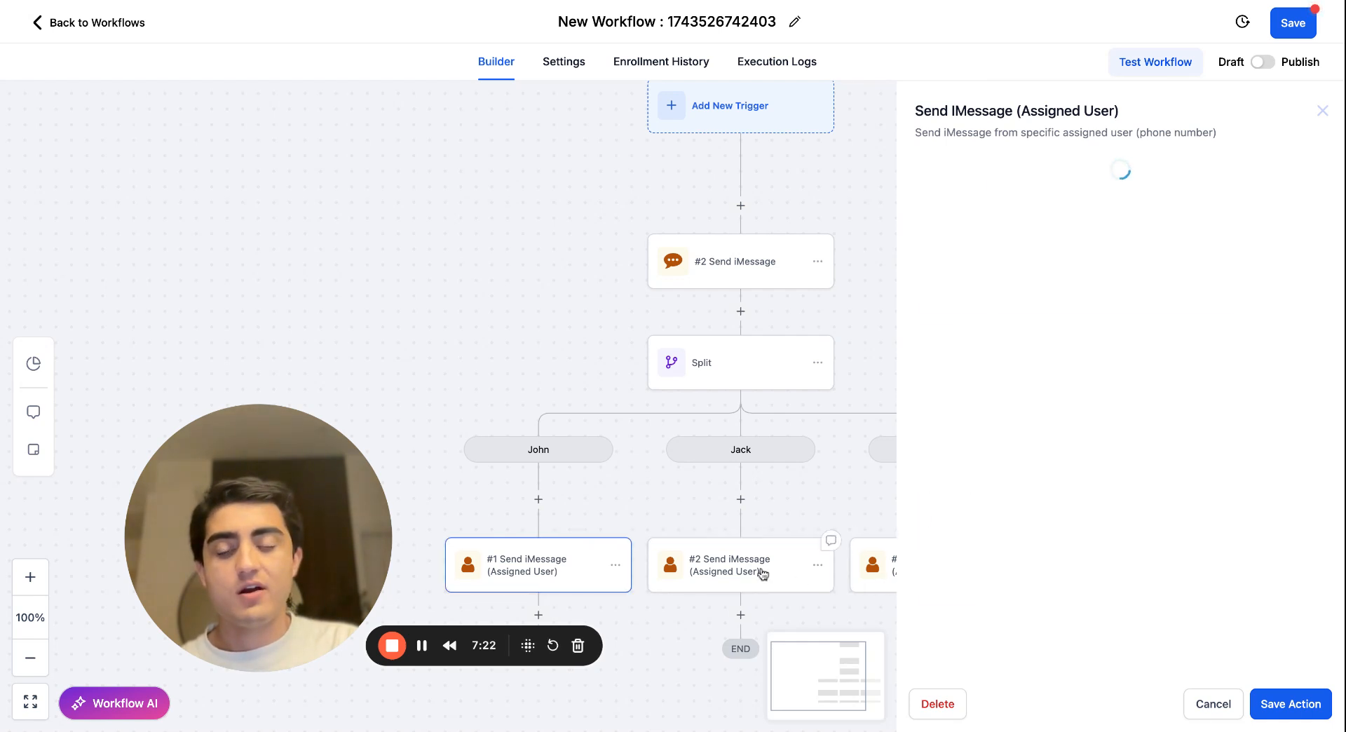
pyautogui.click(880, 588)
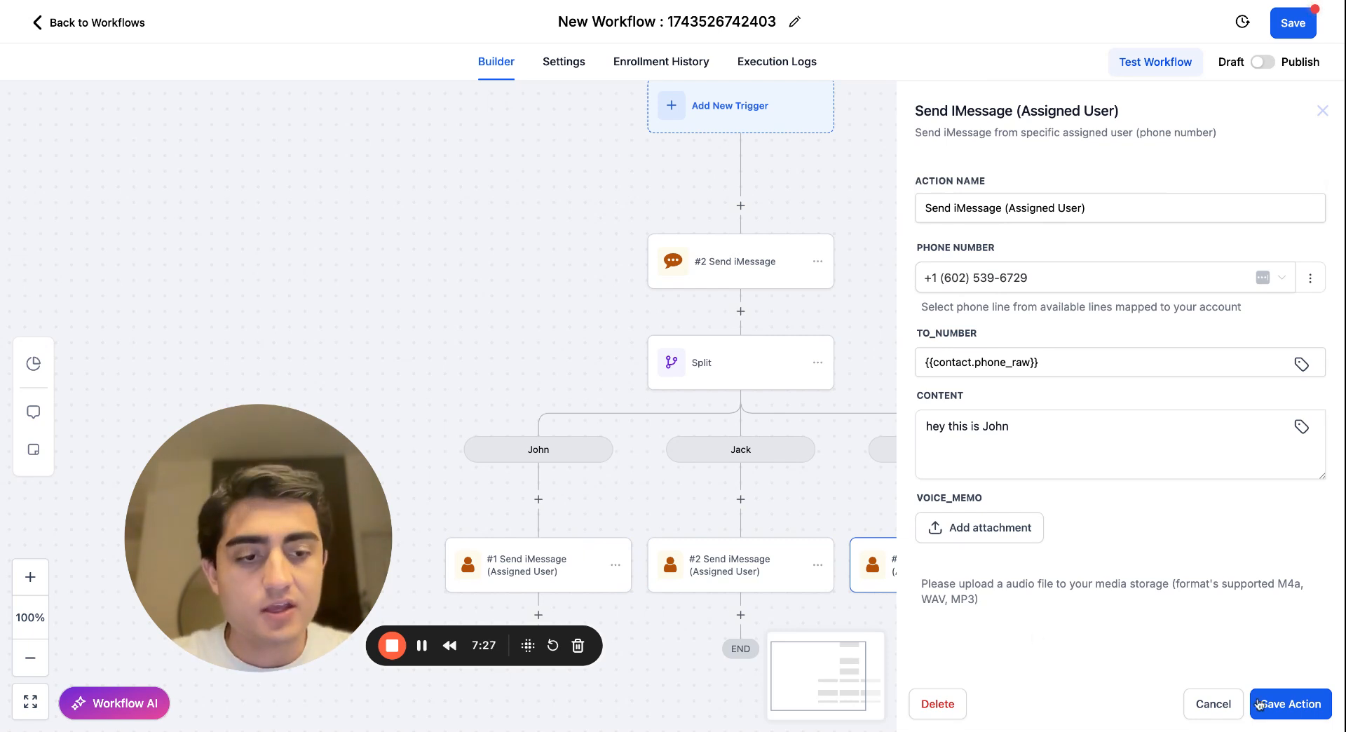
pyautogui.click(1215, 714)
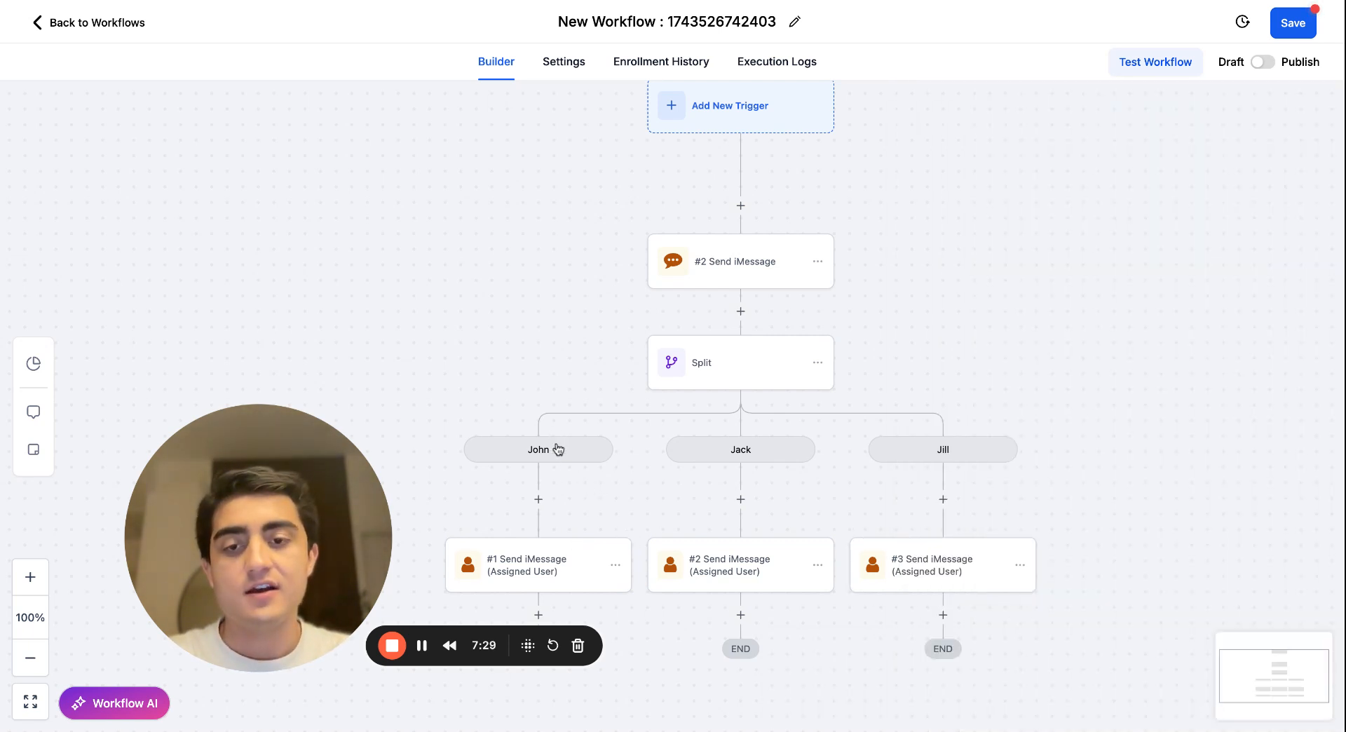
# Set the Split's path percentages to 90, 5 and 5 for the first, second and third paths, and save the action.
pyautogui.click(762, 361)
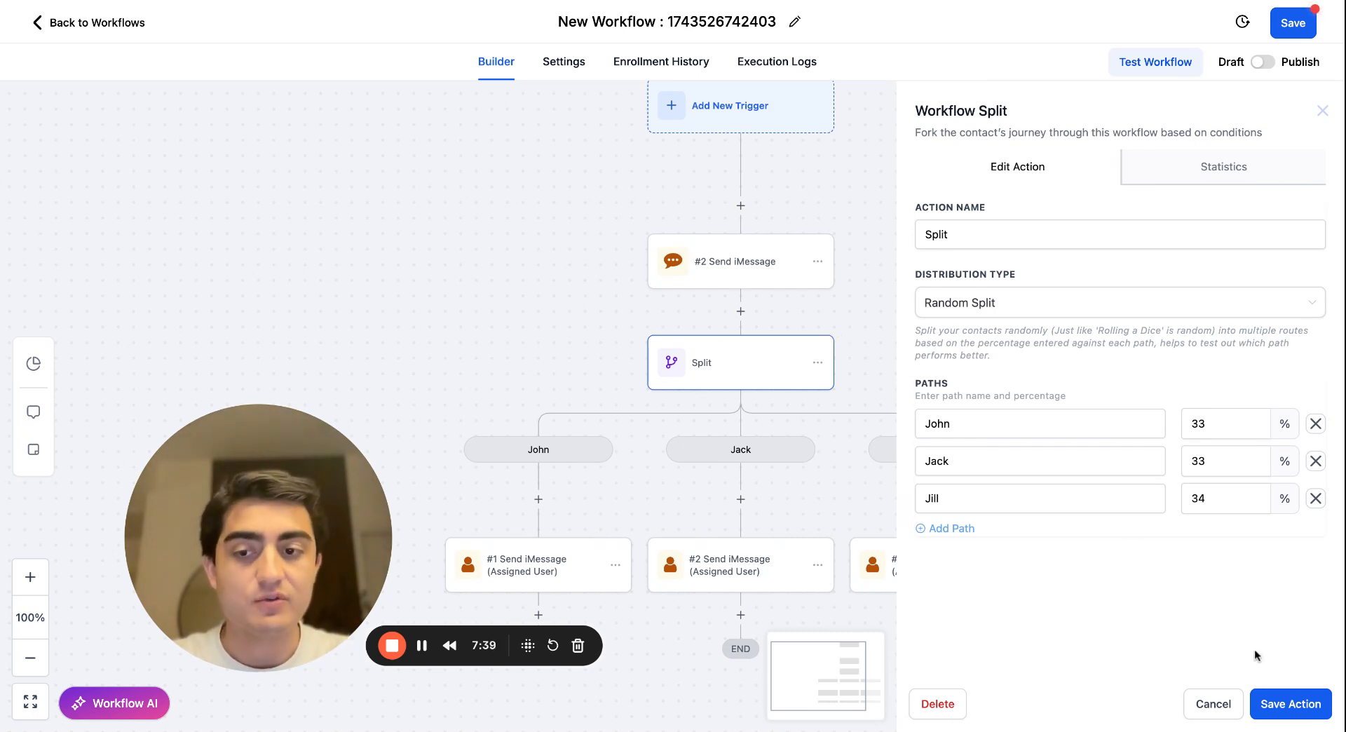
pyautogui.doubleClick(1226, 428)
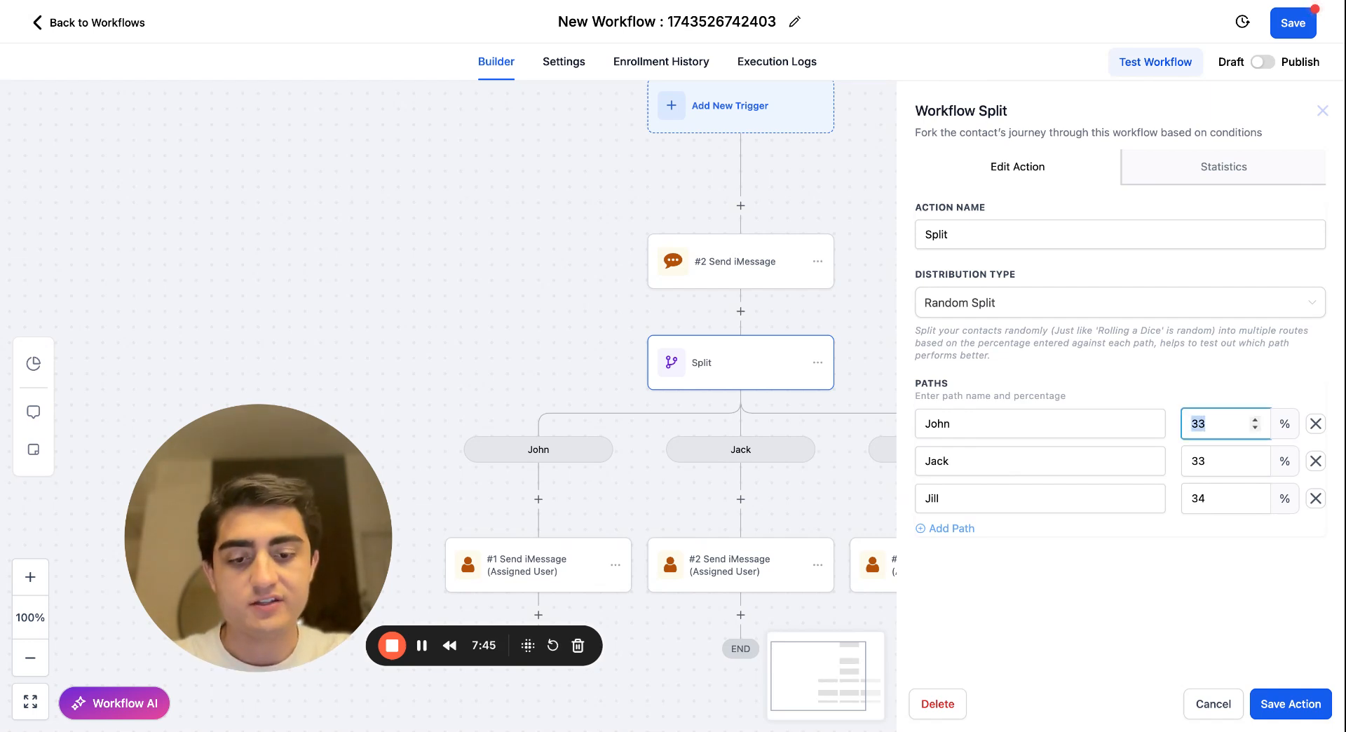
pyautogui.click(1213, 469)
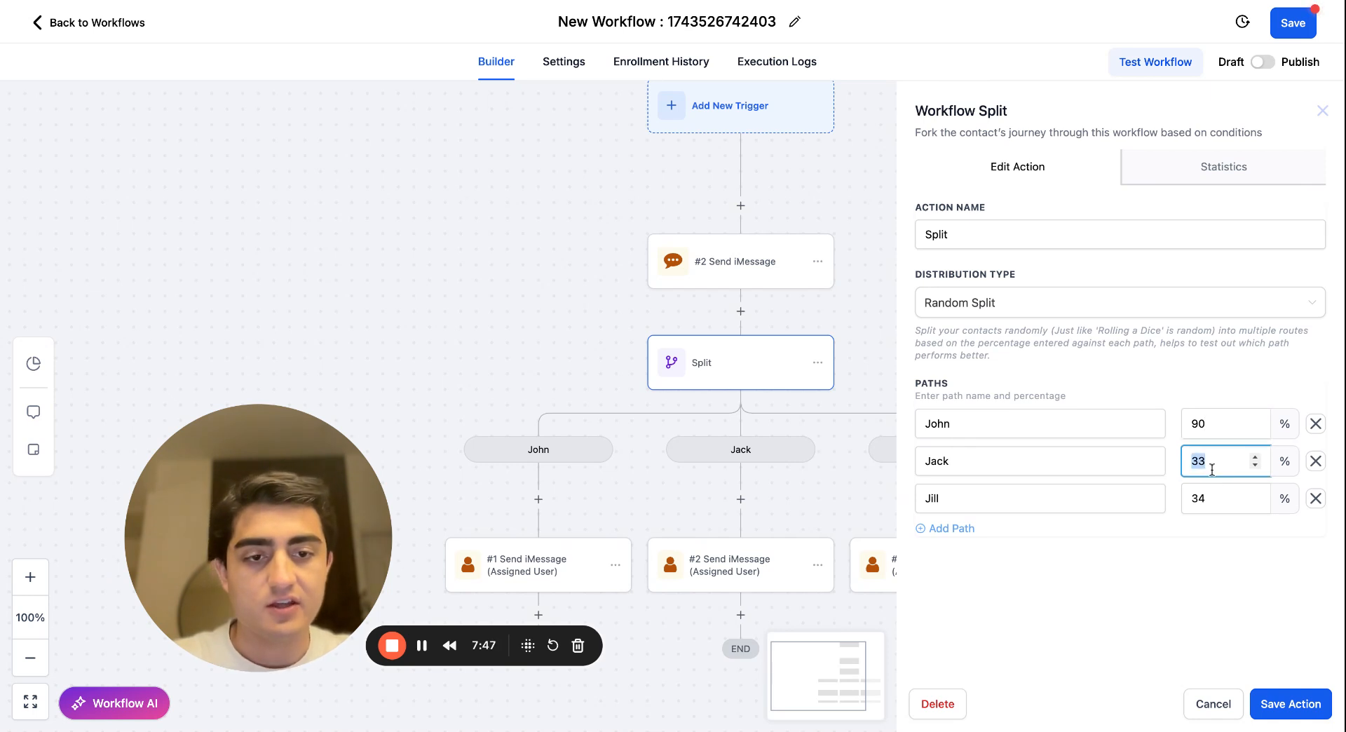
pyautogui.click(1218, 511)
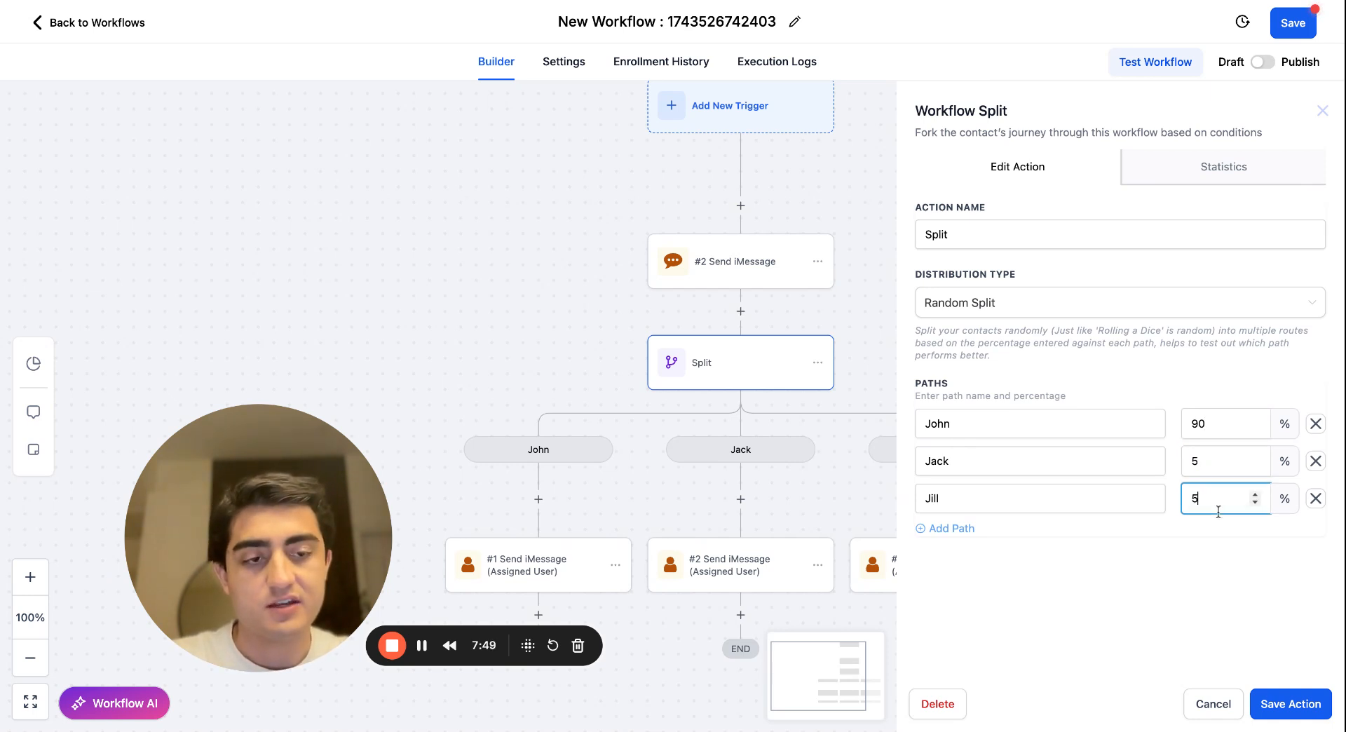
pyautogui.write('5')
pyautogui.click(1290, 693)
# Compare the settings of the assigned-user iMessage actions across all three paths.
pyautogui.click(541, 565)
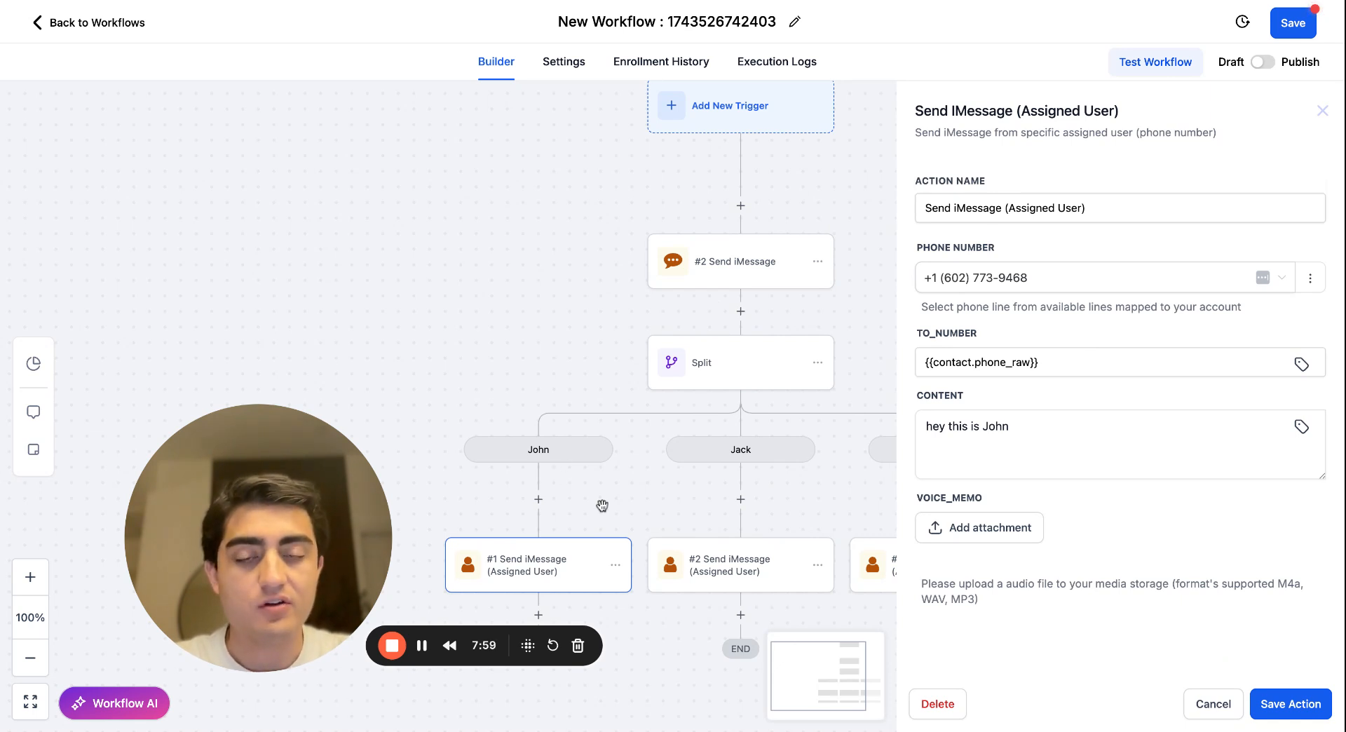
pyautogui.moveTo(805, 521); pyautogui.dragTo(767, 505)
pyautogui.click(733, 571)
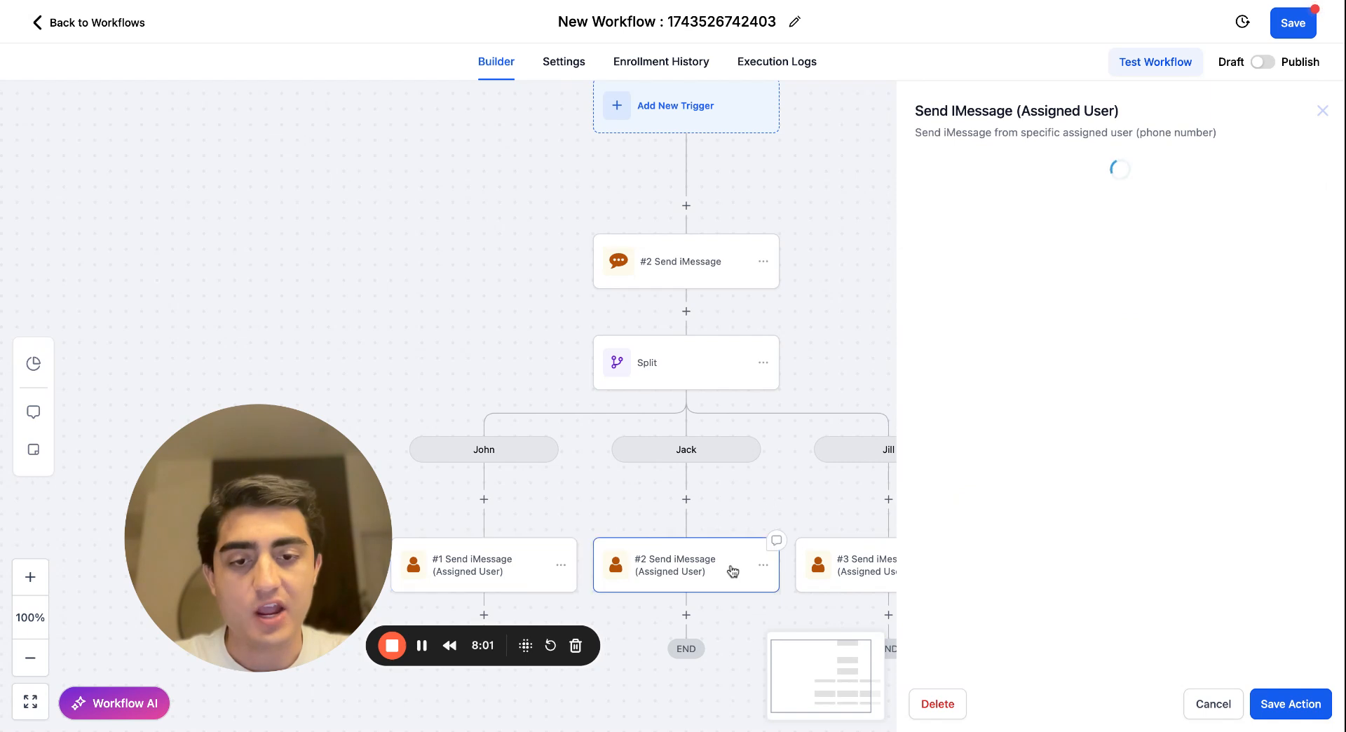
pyautogui.click(838, 572)
pyautogui.click(733, 575)
pyautogui.click(829, 574)
pyautogui.click(707, 575)
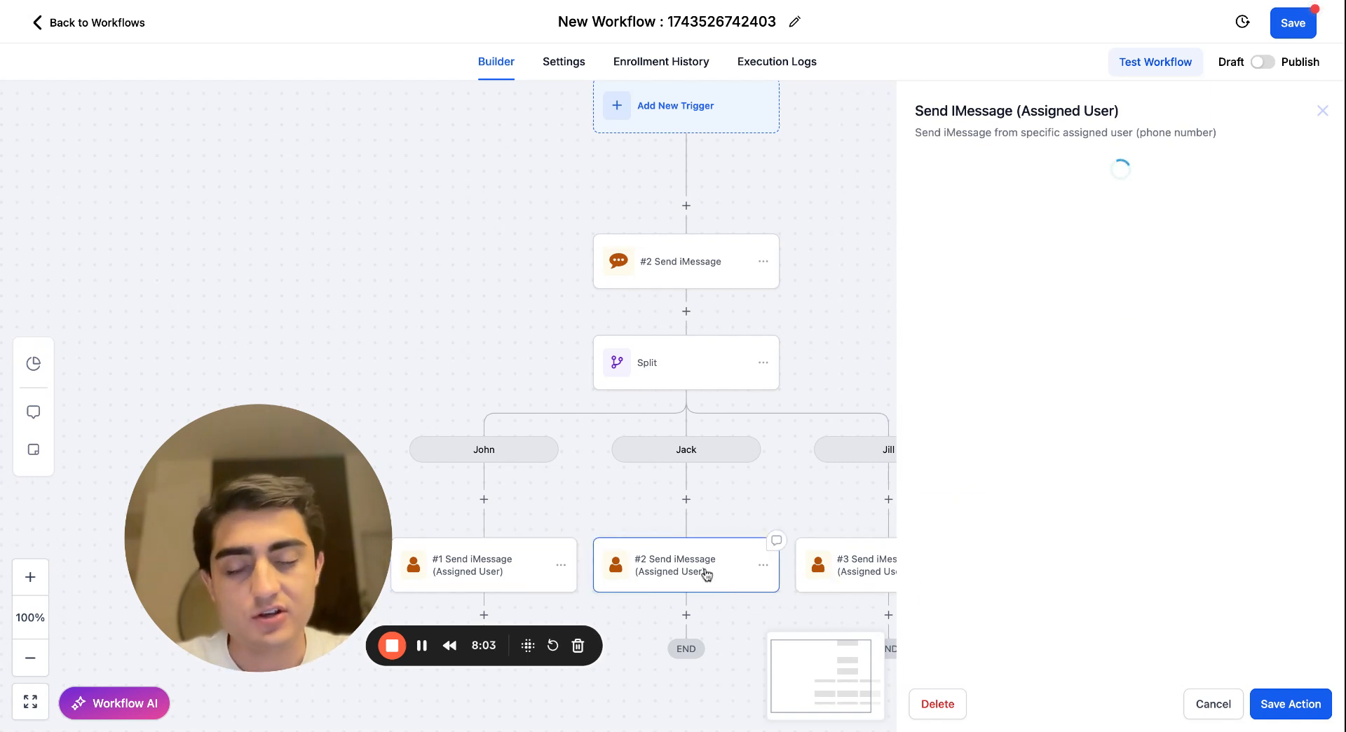
pyautogui.click(505, 560)
pyautogui.click(663, 586)
pyautogui.click(842, 576)
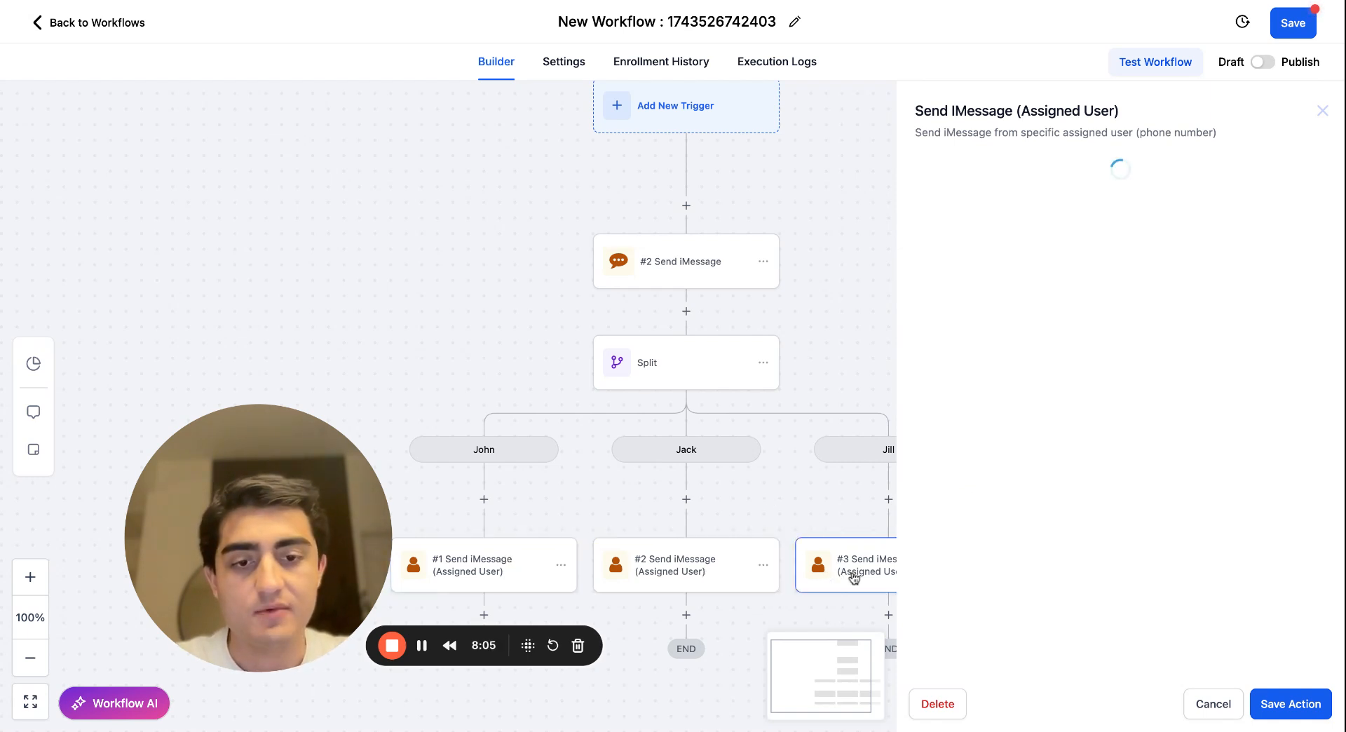
pyautogui.click(553, 581)
pyautogui.click(640, 571)
# Review the initial Send iMessage action and the second and third paths' actions, close them without changes, and view the whole workflow.
pyautogui.click(661, 273)
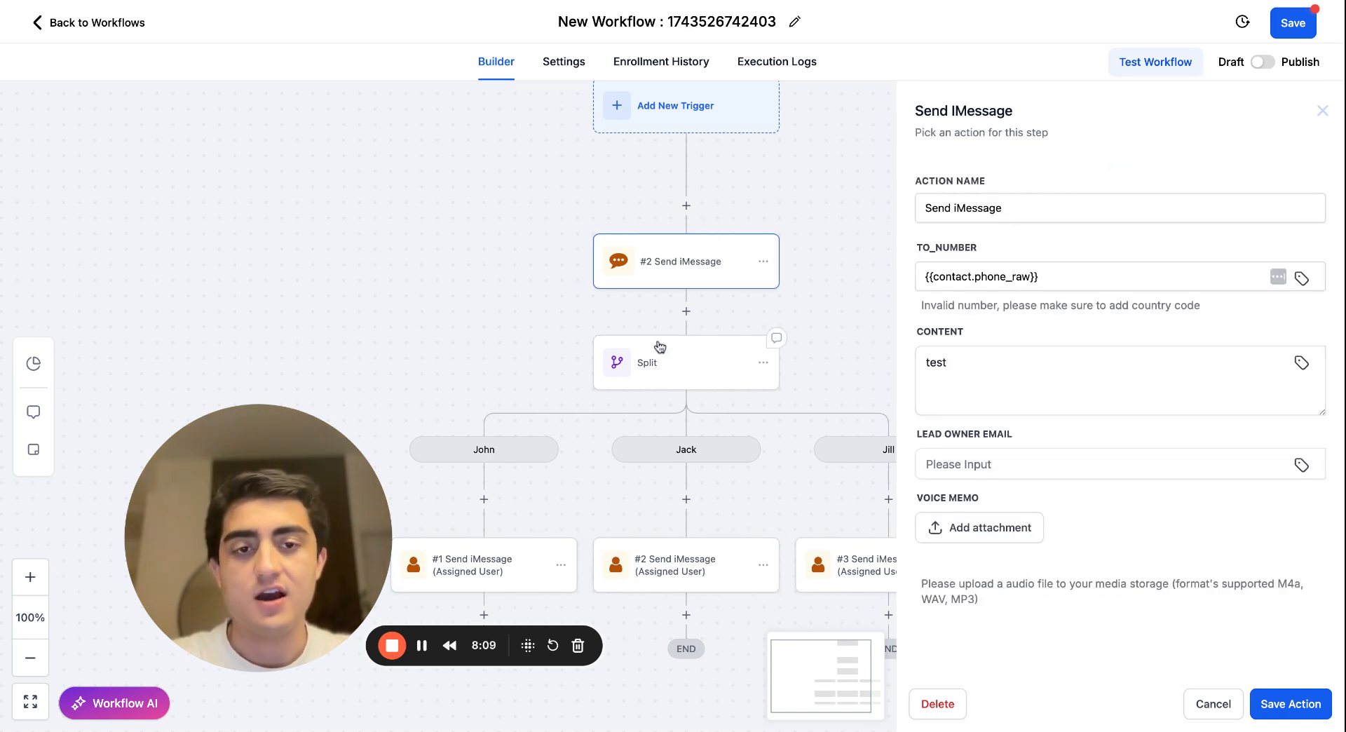
pyautogui.click(728, 565)
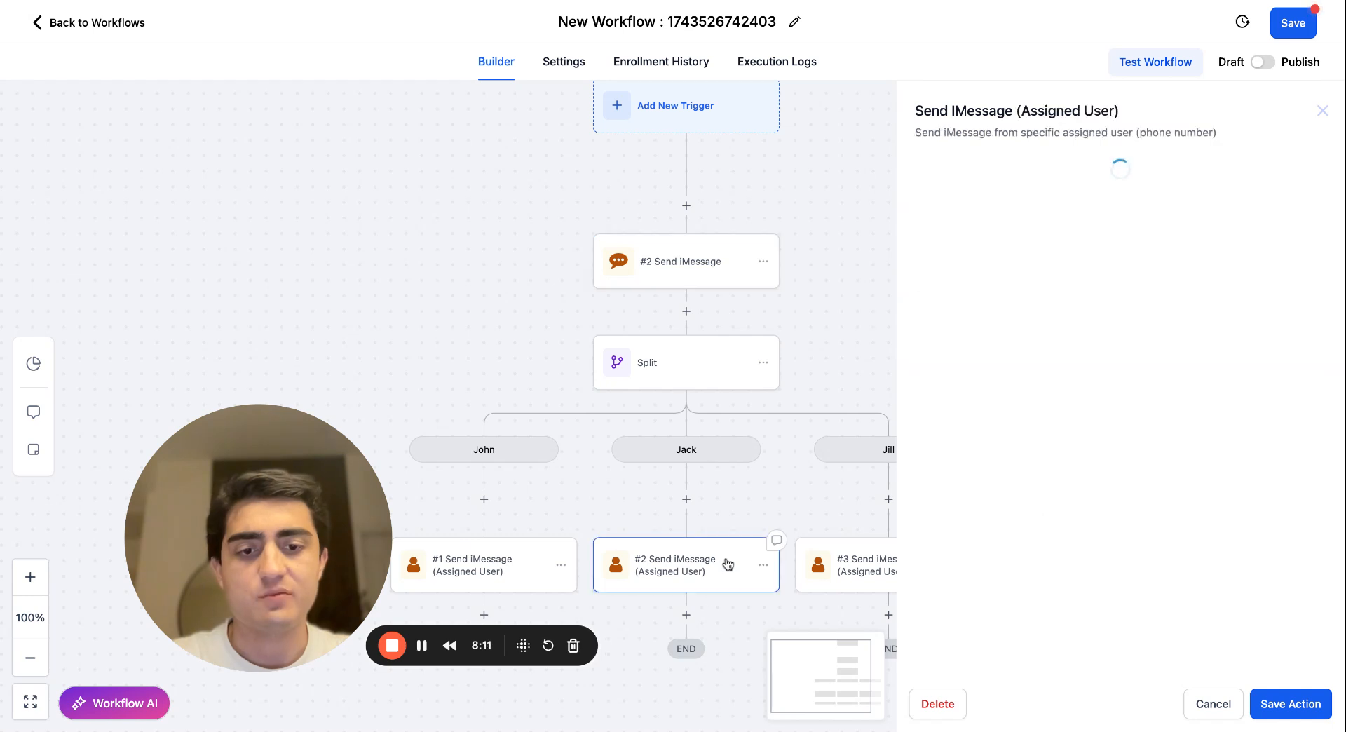
pyautogui.click(843, 565)
pyautogui.click(1223, 700)
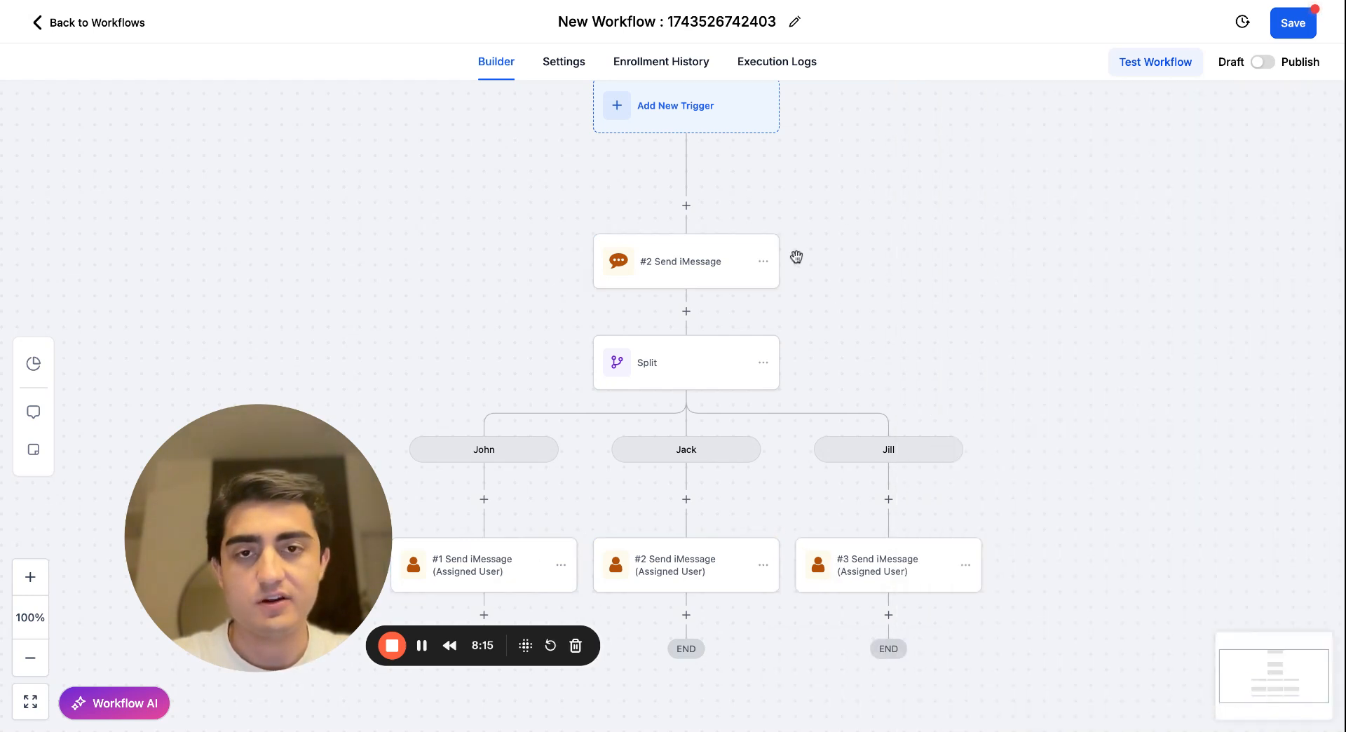
pyautogui.scroll(-3, 970, 213)
pyautogui.moveTo(973, 214); pyautogui.dragTo(926, 263)
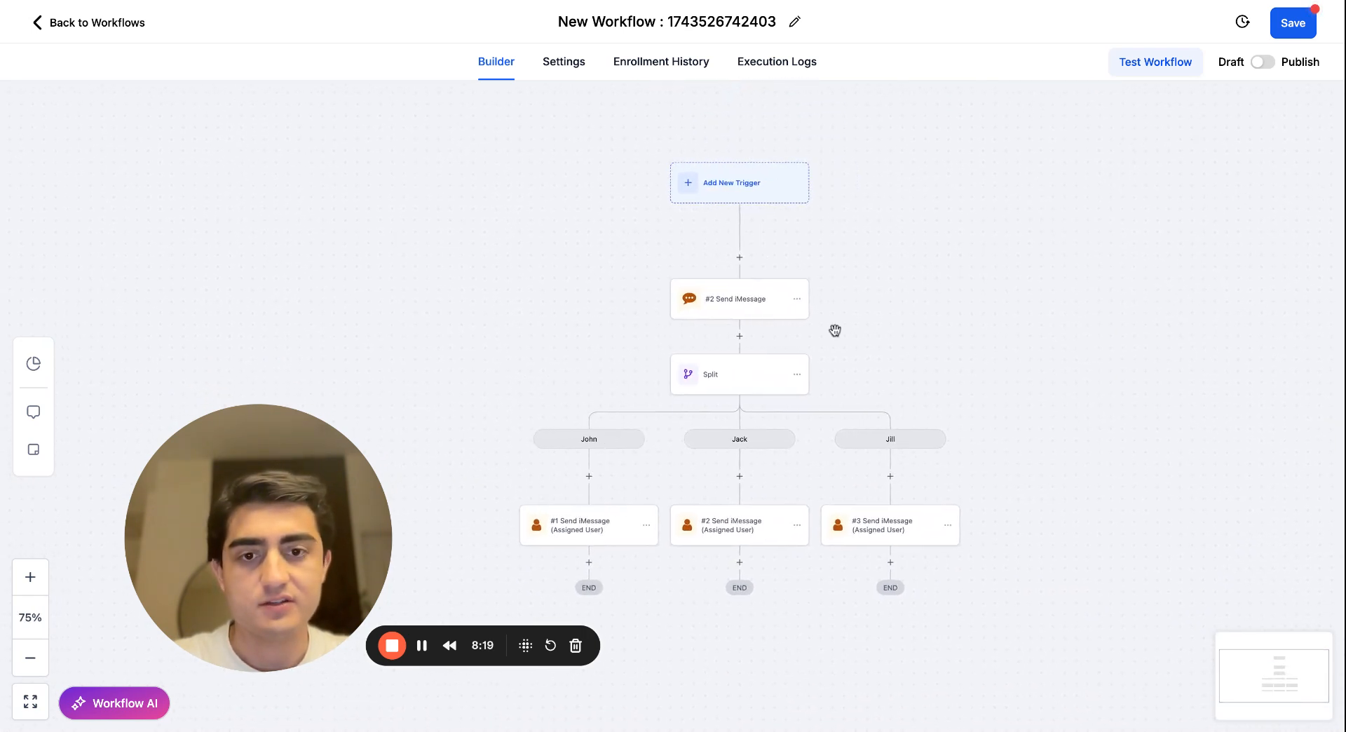